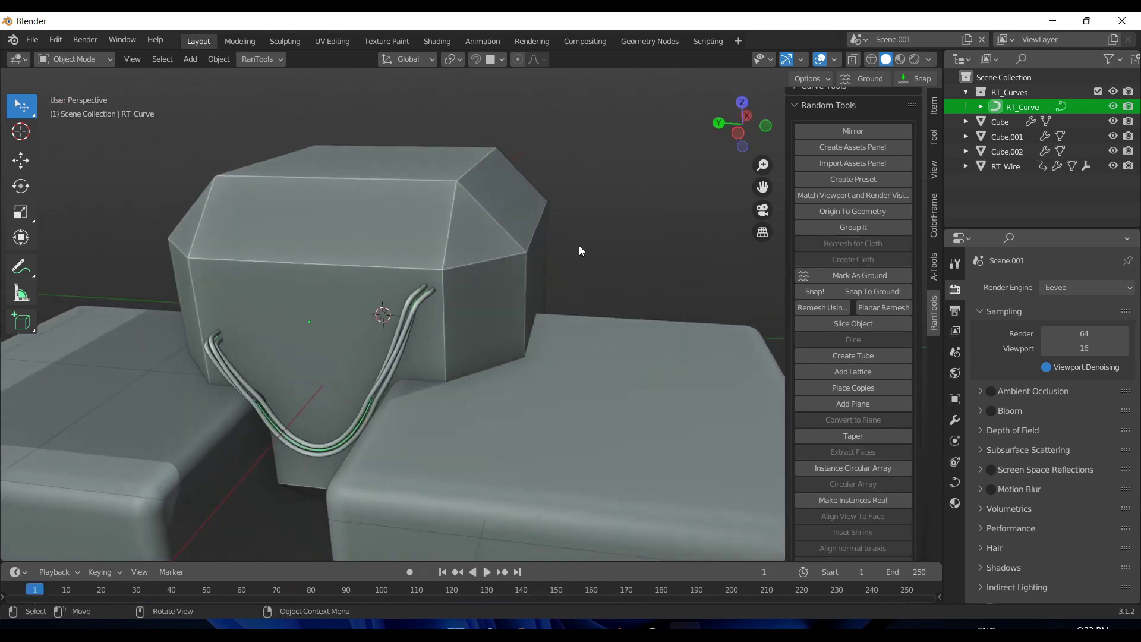
Return to object mode and inspect the cut cube from several angles
middle_drag(578, 245, 655, 294)
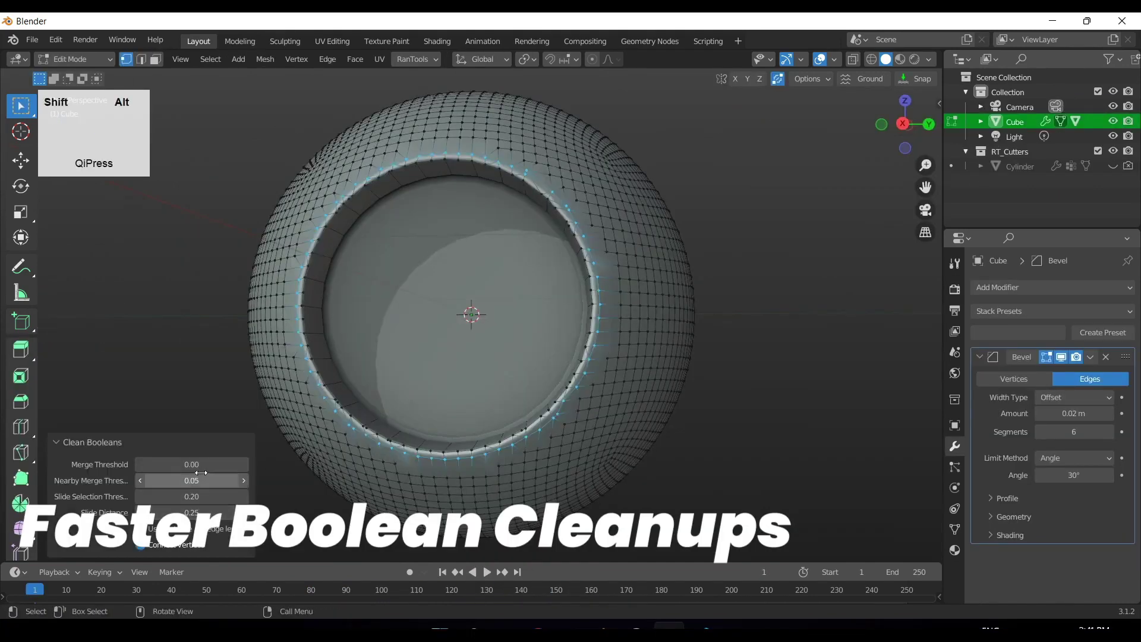
key(Tab)
middle_drag(522, 354, 582, 336)
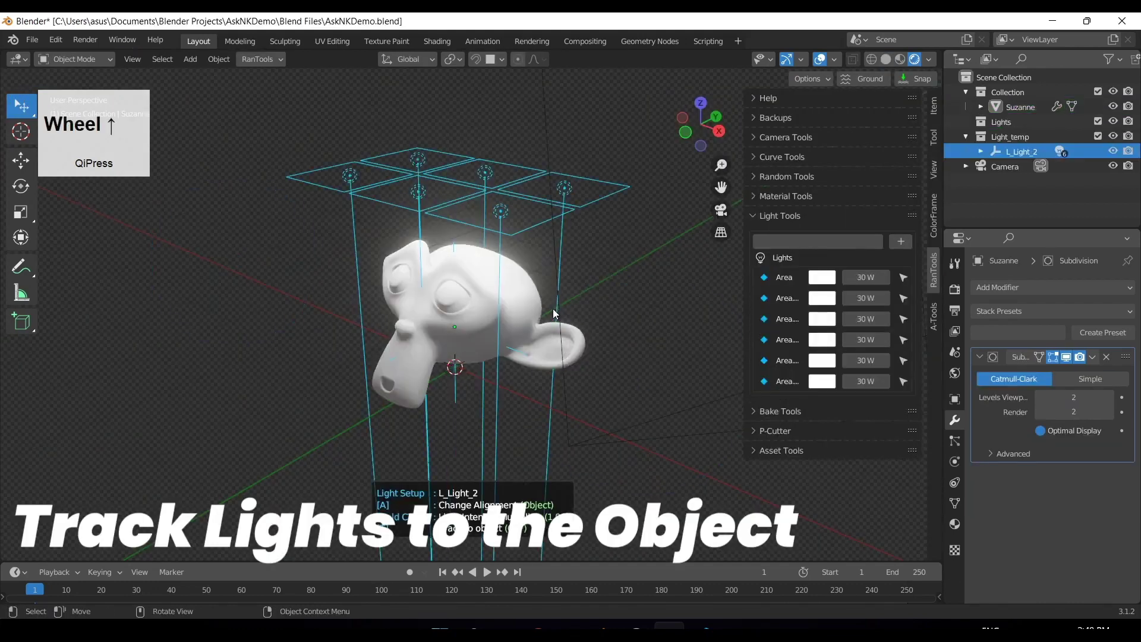
click(490, 303)
scroll(553, 287, up, 2)
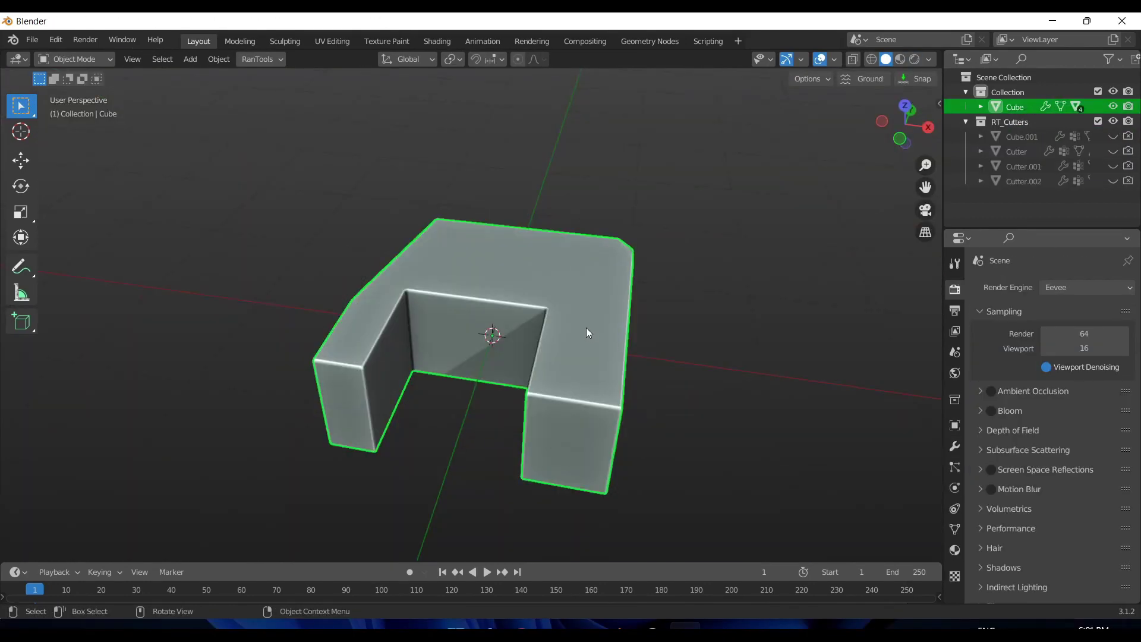
middle_drag(585, 327, 635, 323)
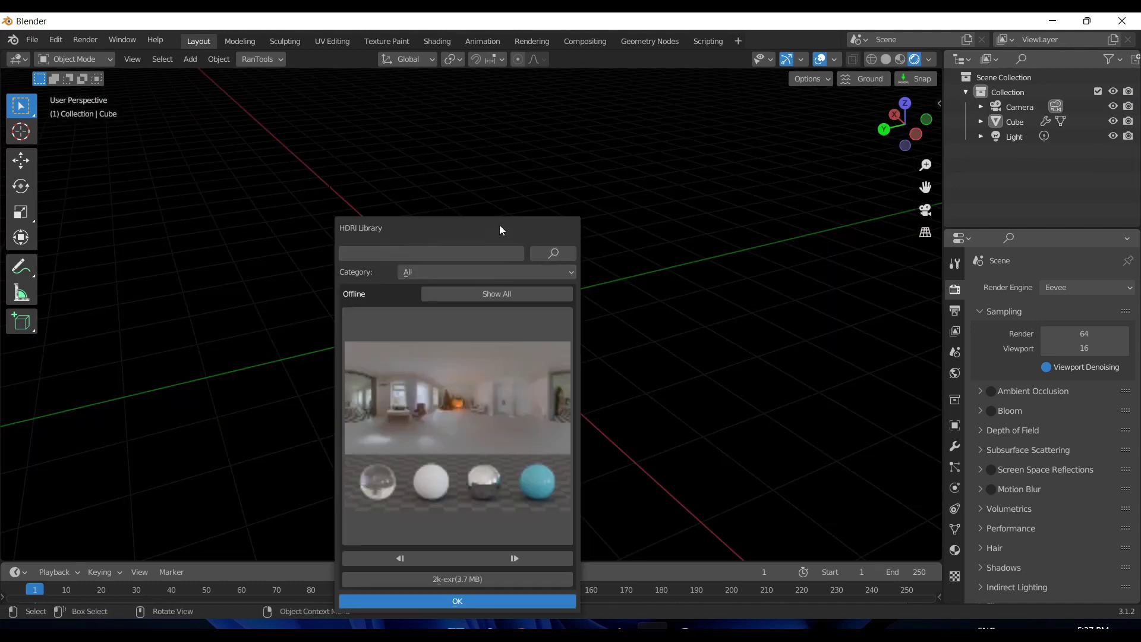
Make a polygon cut across the box corner and orbit to check it
click(452, 256)
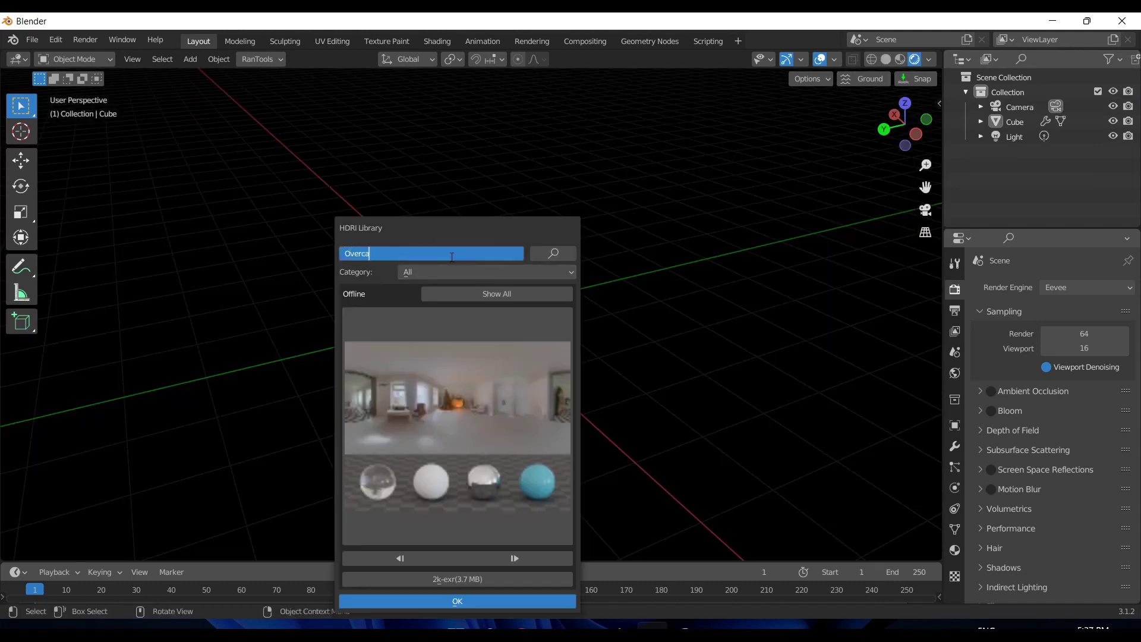
key(Return)
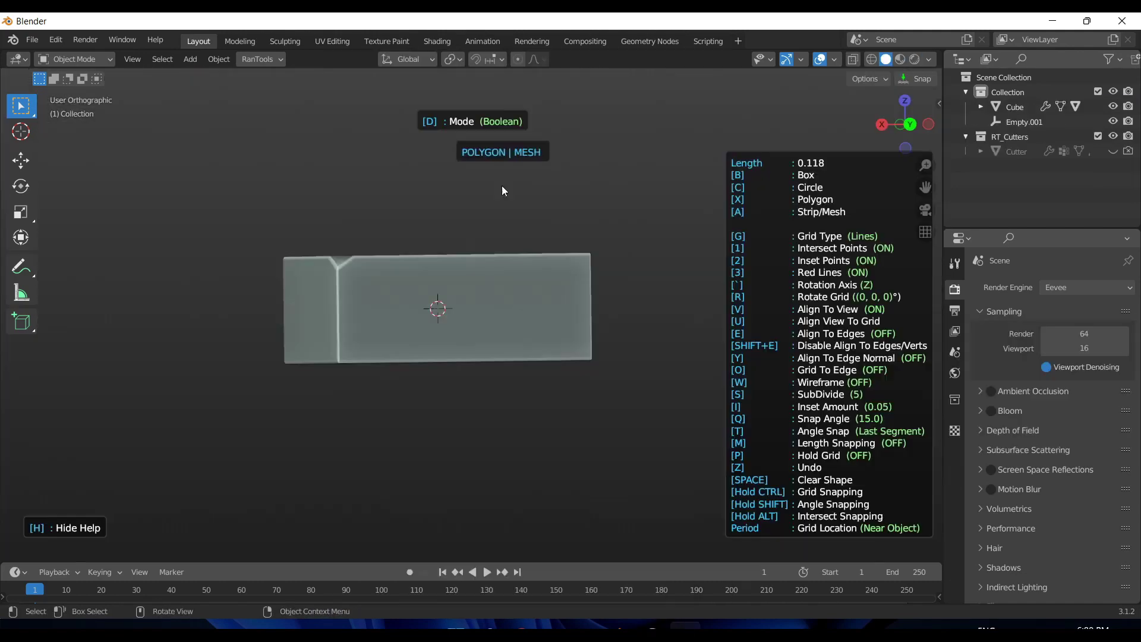
click(502, 185)
click(608, 201)
click(614, 290)
key(Return)
middle_drag(523, 387, 473, 312)
key(Escape)
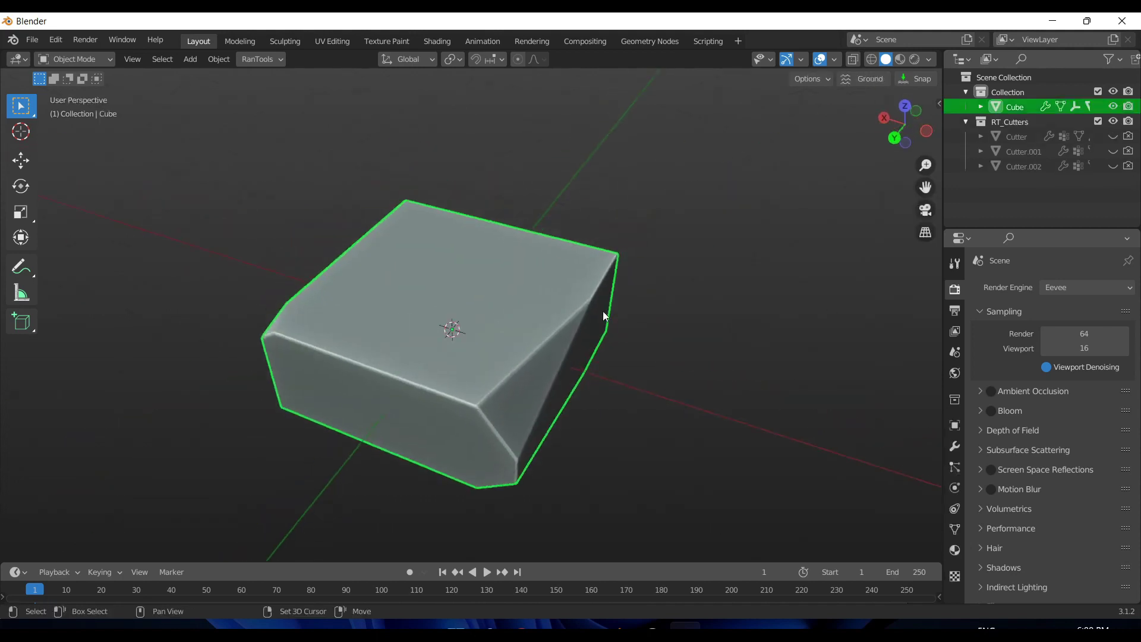
Try the grid cutter aligned to the cube's top and rotated upright, then cancel it
key(ctrl+shift+x)
key(p)
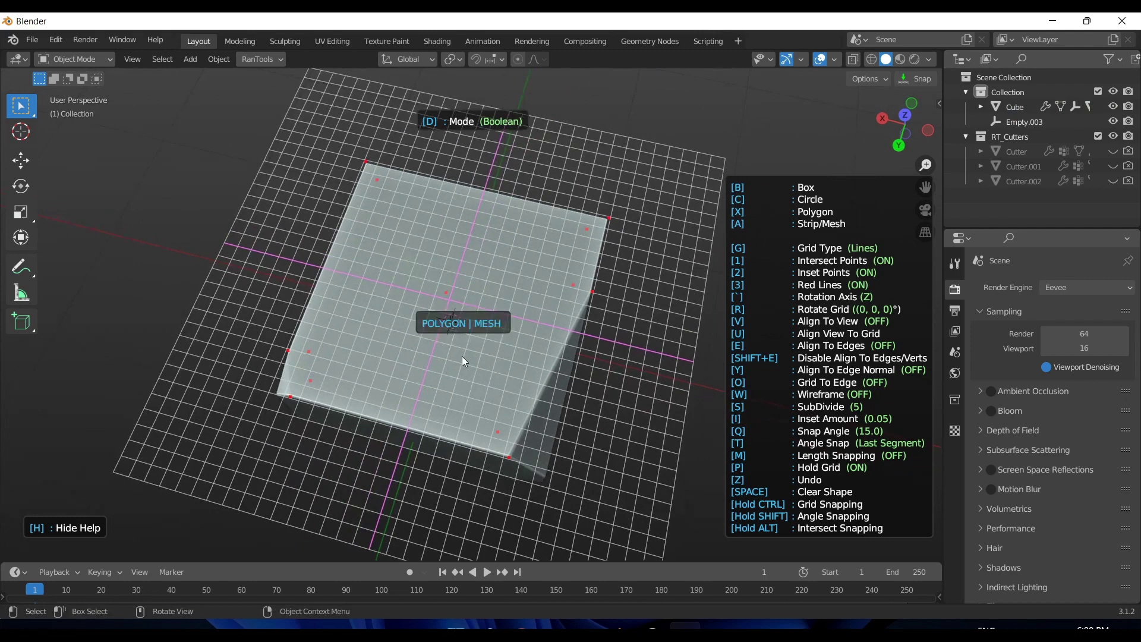
middle_drag(462, 356, 425, 311)
key(r)
key(r)
key(r)
key(r)
key(r)
key(Escape)
middle_drag(514, 299, 480, 313)
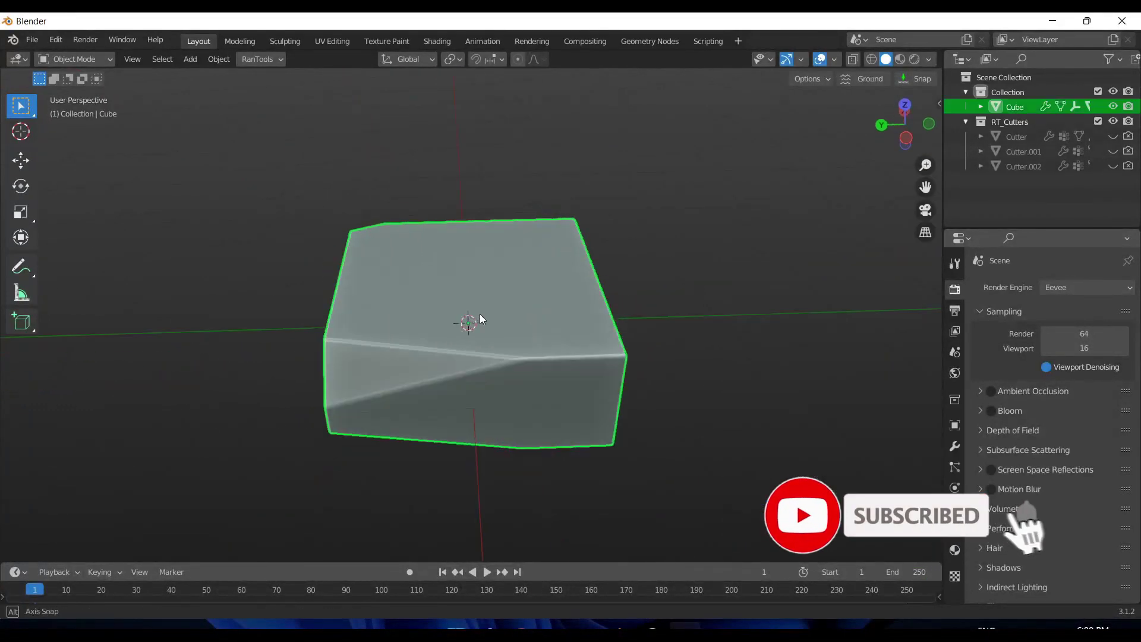
scroll(479, 314, up, 2)
Draw a box cut into the cube's top face in Difference mode and confirm it
key(ctrl+shift+x)
click(572, 310)
drag(527, 269, 589, 407)
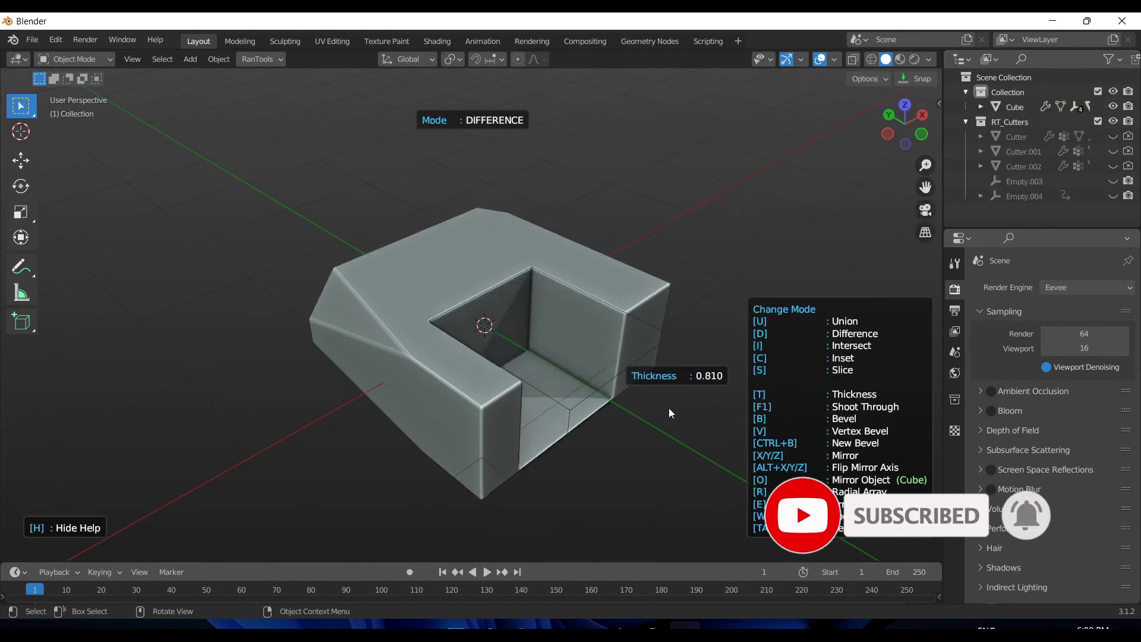
click(615, 400)
Scroll down the RanTools product page to its pricing options and feature updates
middle_drag(662, 379, 634, 323)
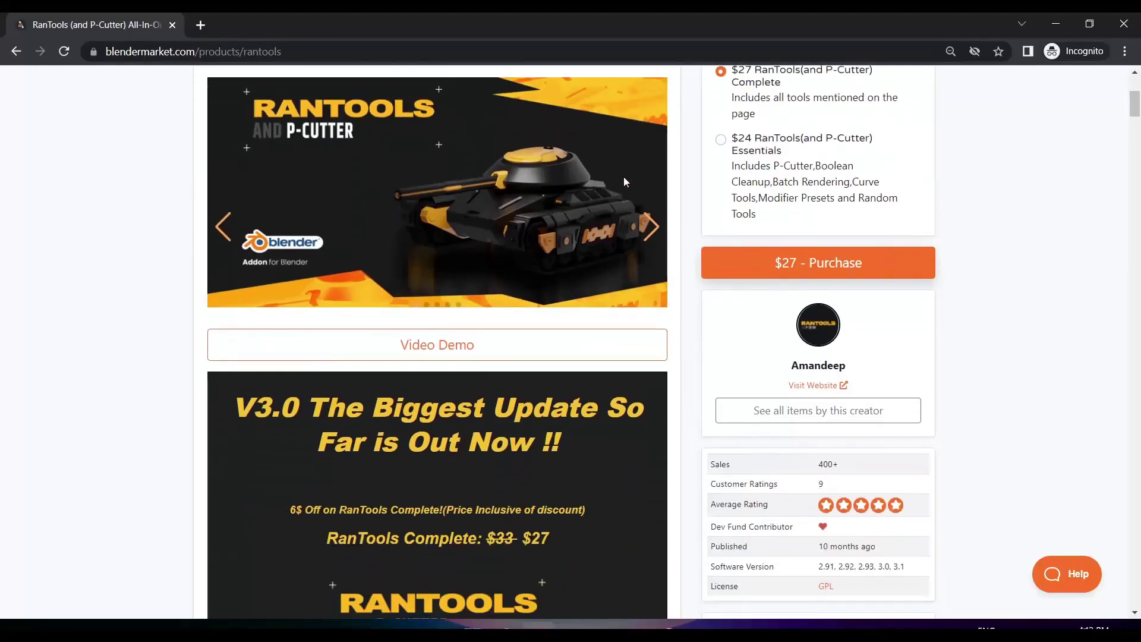
scroll(622, 177, down, 5)
scroll(625, 183, down, 10)
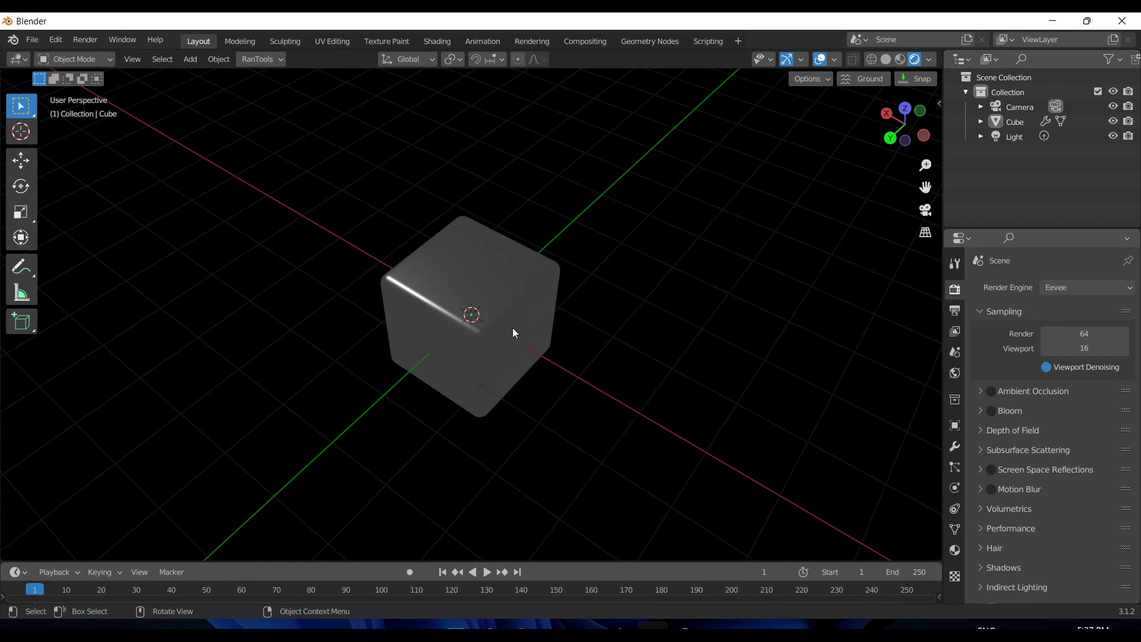
Open the RanTools HDRI library and search for 'Overcast'
middle_drag(512, 327, 451, 268)
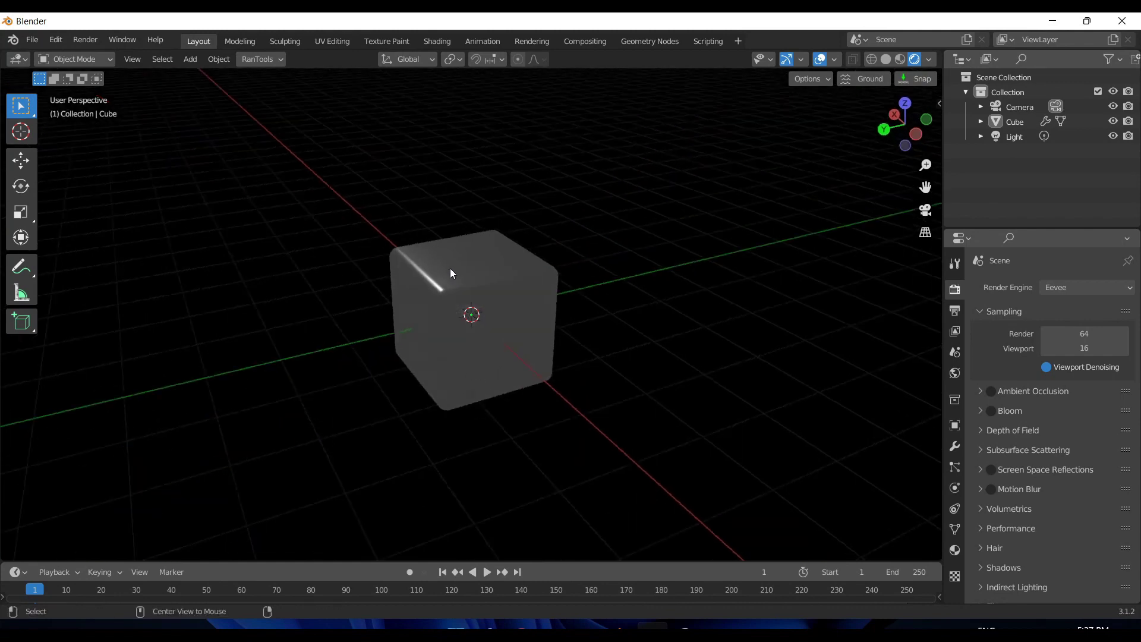
key(ctrl+shift+h)
click(452, 257)
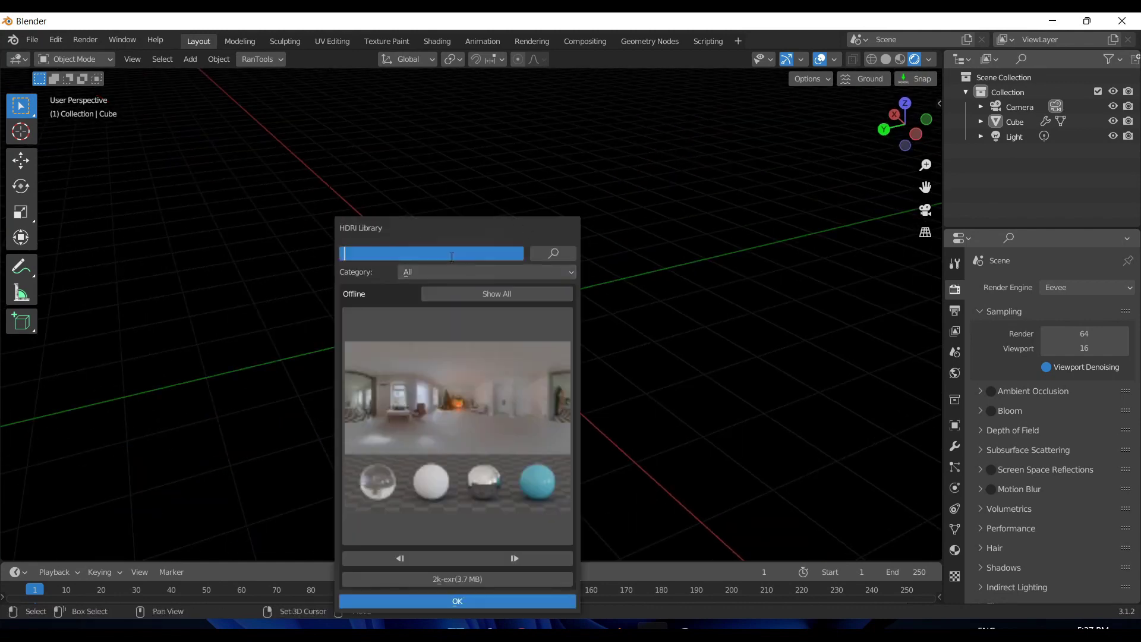
key(Return)
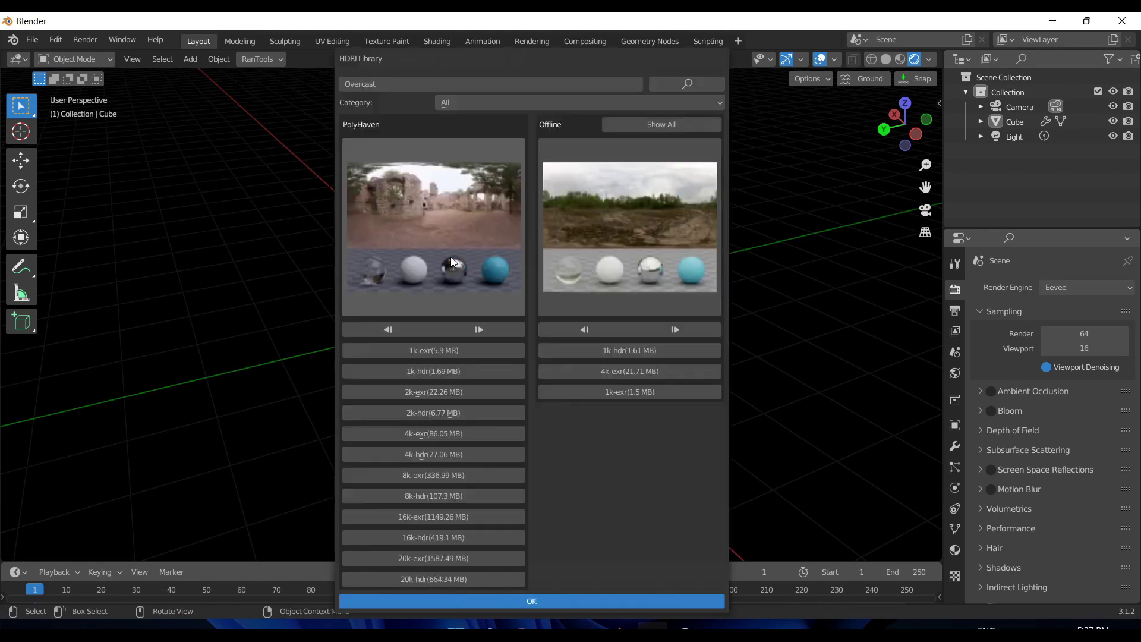
Download the overcast HDRI at 4k HDR (27.06 MB) and view the lit cube
click(429, 237)
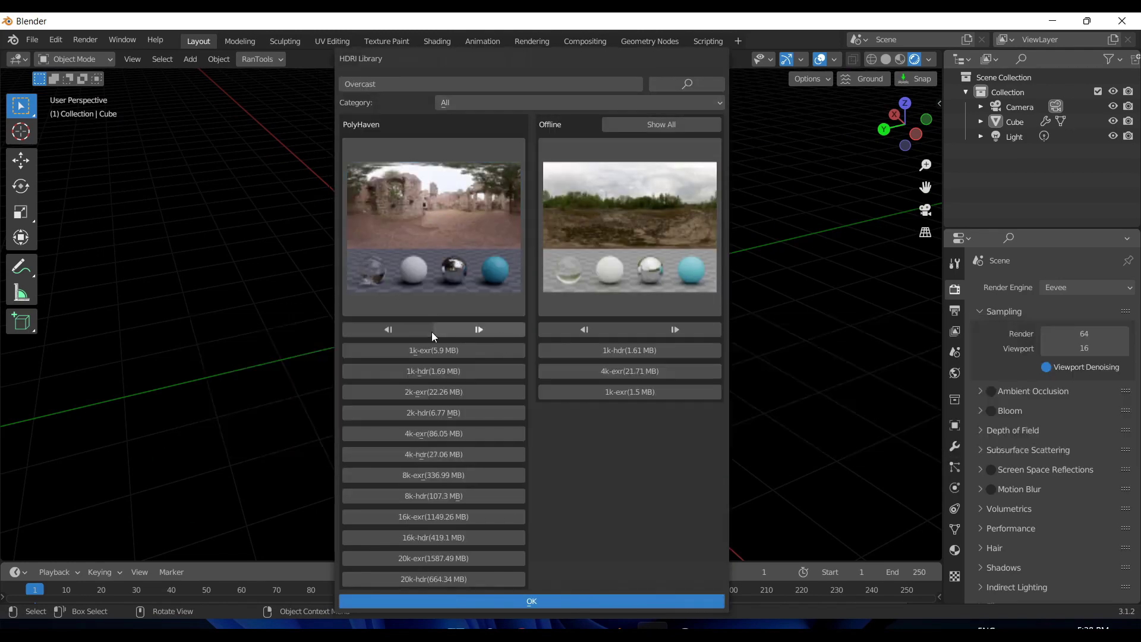
click(454, 216)
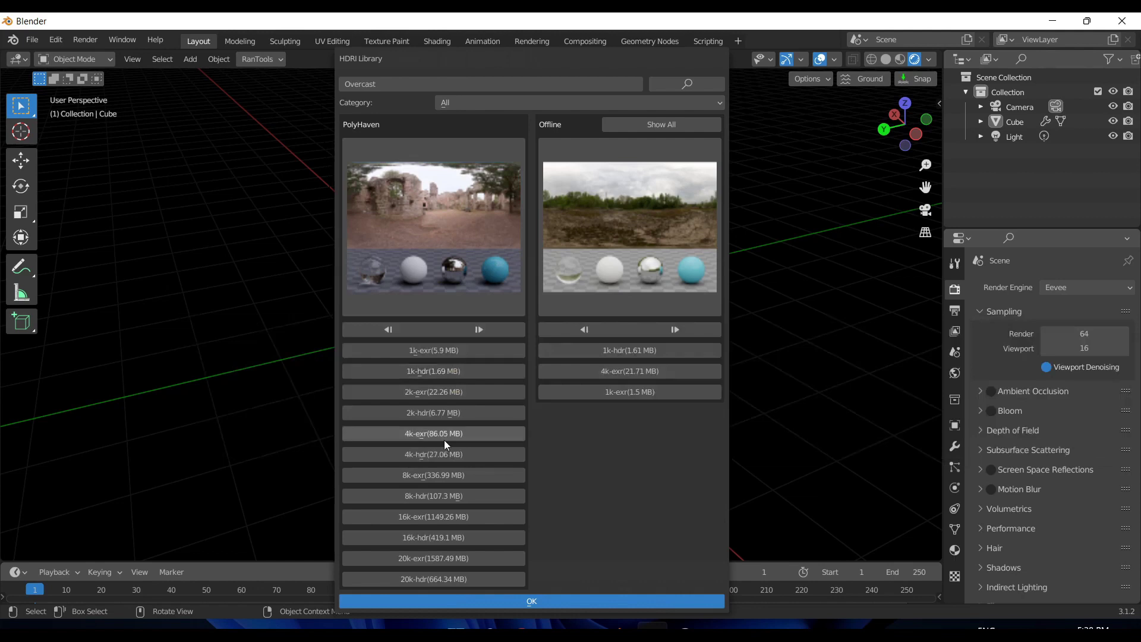
click(465, 454)
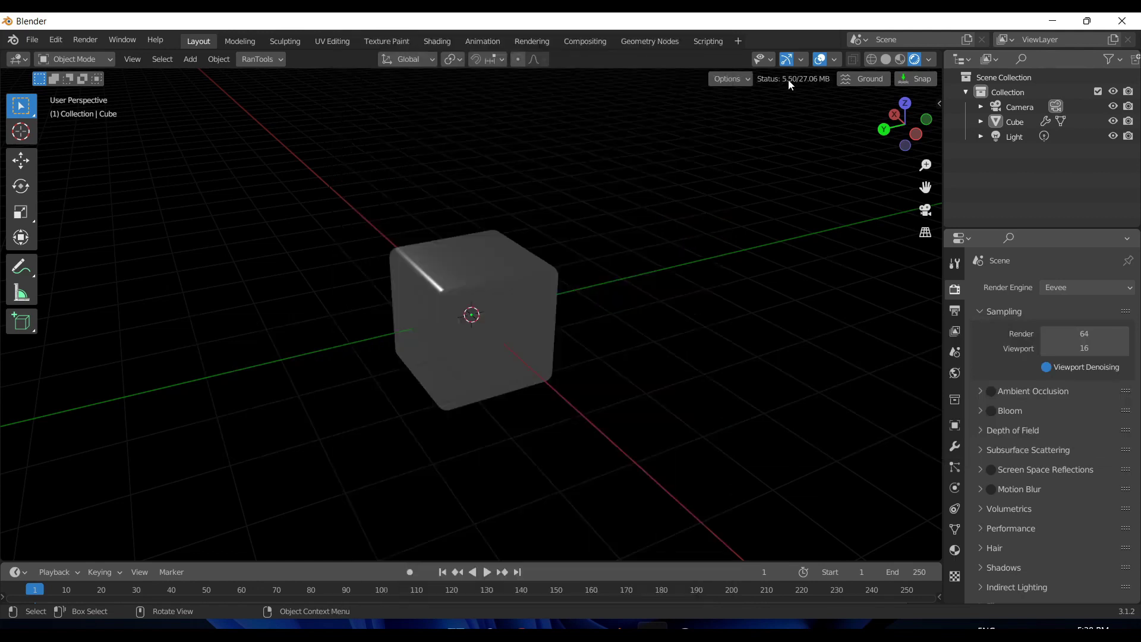
middle_drag(722, 200, 773, 203)
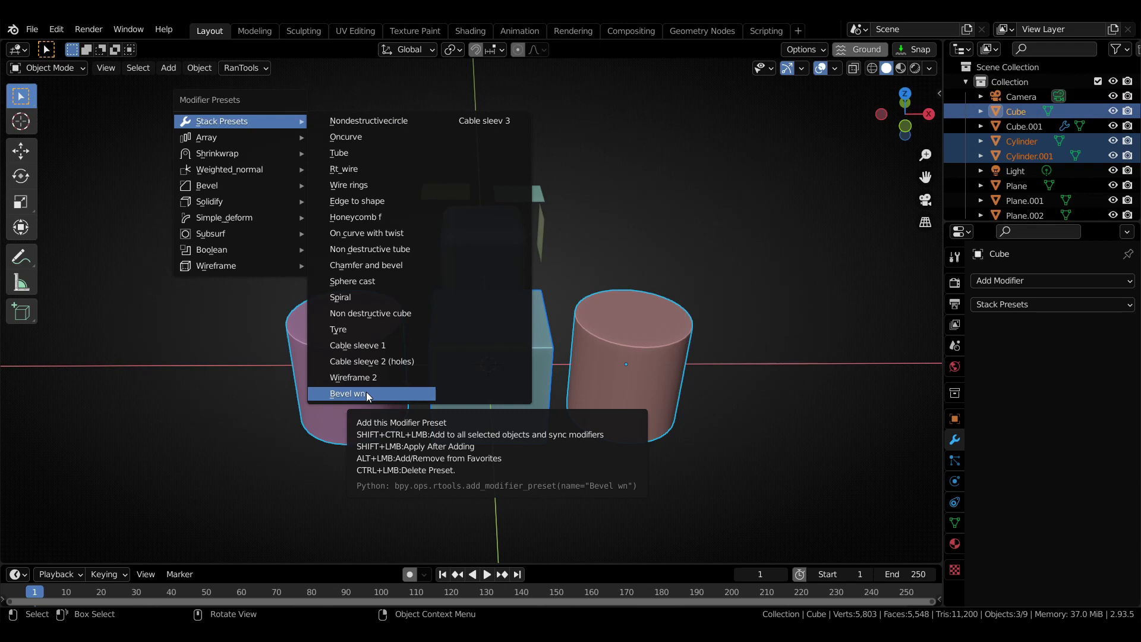
click(367, 391)
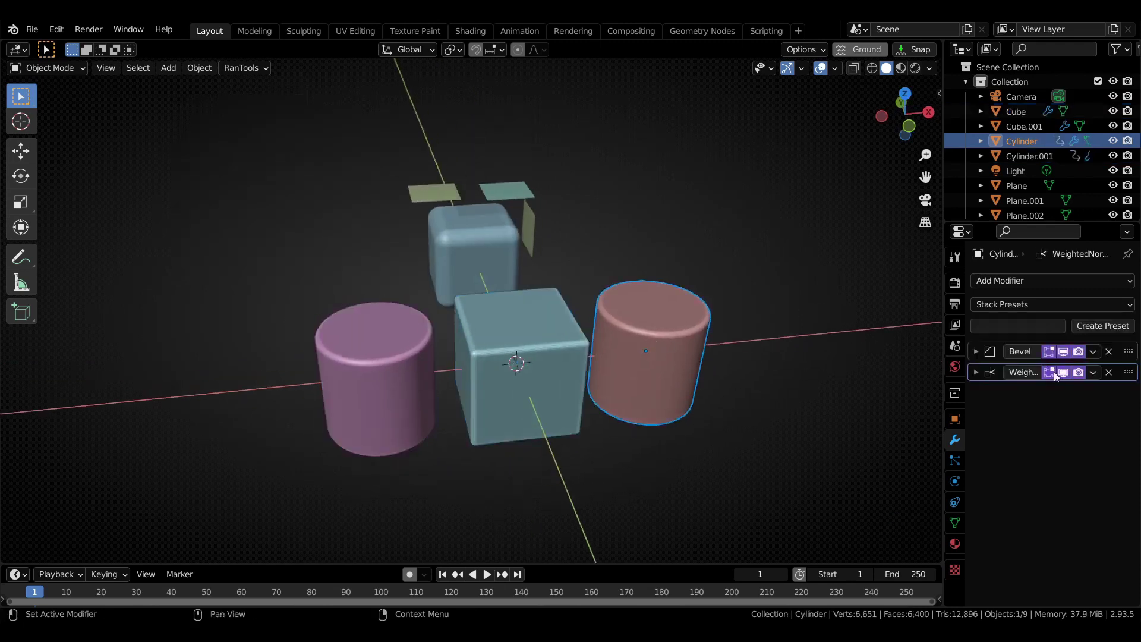
Adjust and confirm the Bevel on the cylinder and then the cube
scroll(537, 290, up, 5)
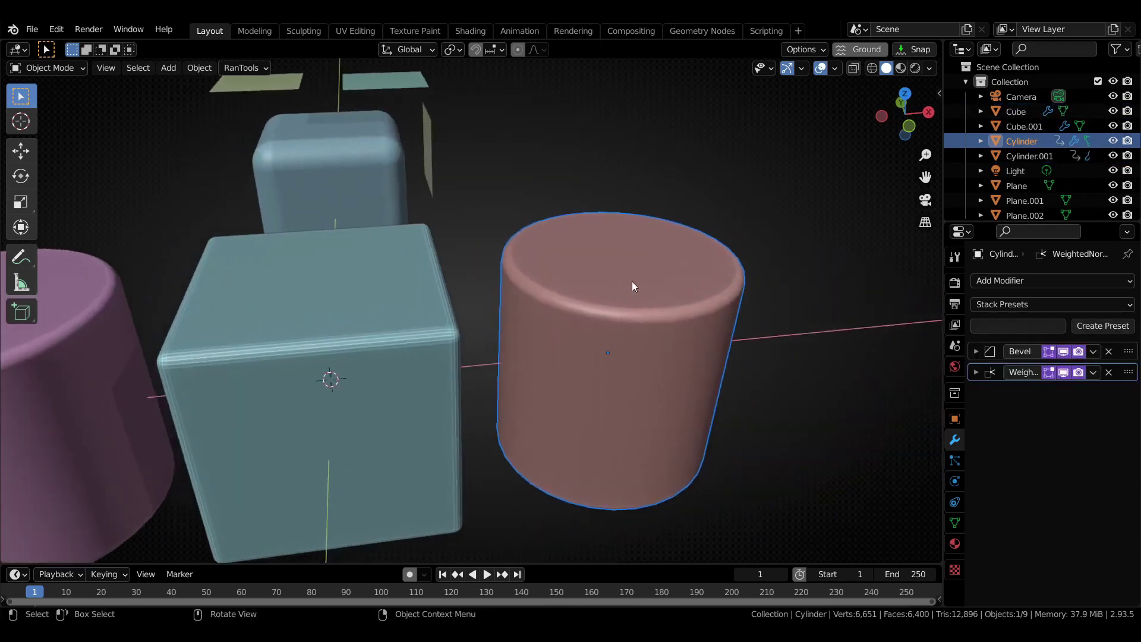
key(ctrl+b)
click(657, 344)
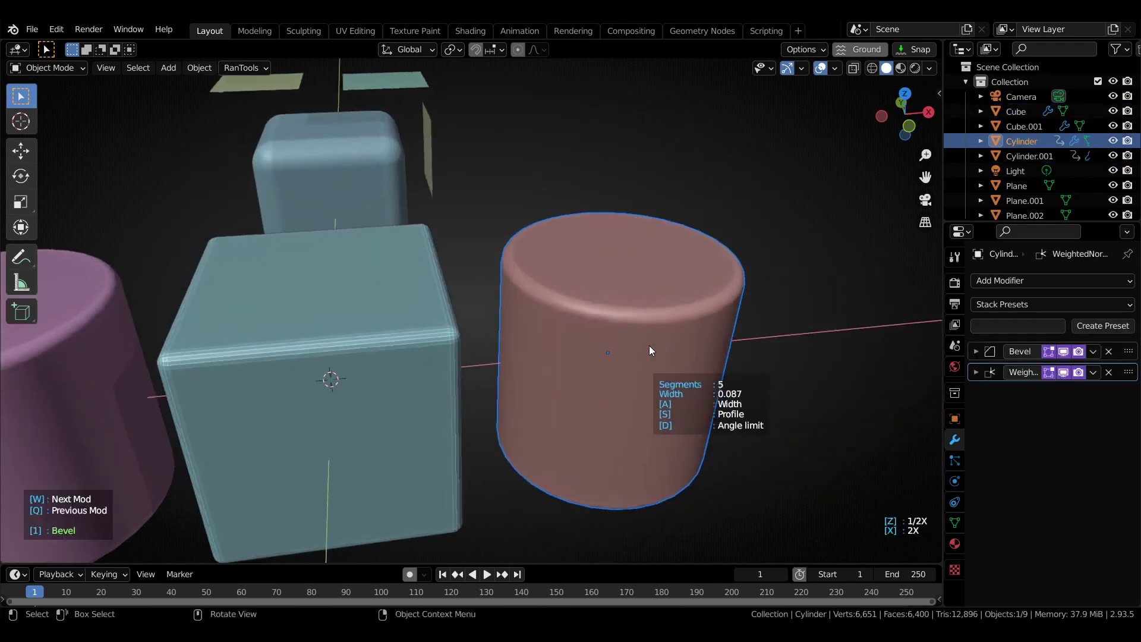
click(649, 345)
click(416, 313)
key(ctrl+b)
click(427, 410)
click(427, 410)
Pick Cutter from the list of cutters to edit and close in on it
scroll(558, 338, down, 4)
scroll(568, 313, up, 6)
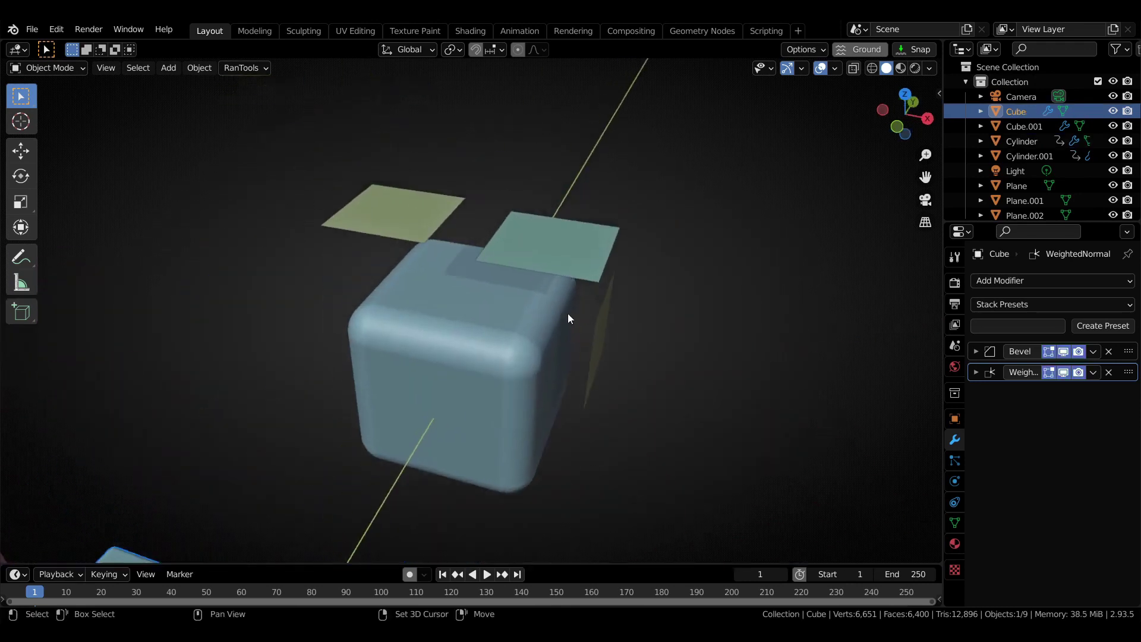
middle_drag(568, 315, 419, 258)
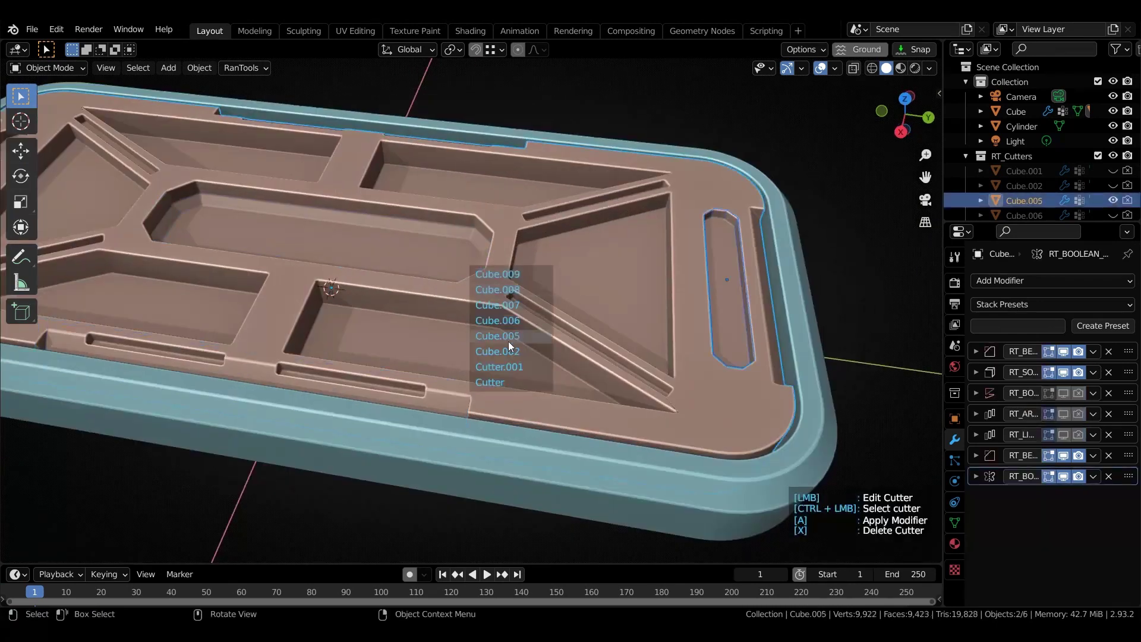
click(511, 377)
middle_drag(526, 288, 529, 349)
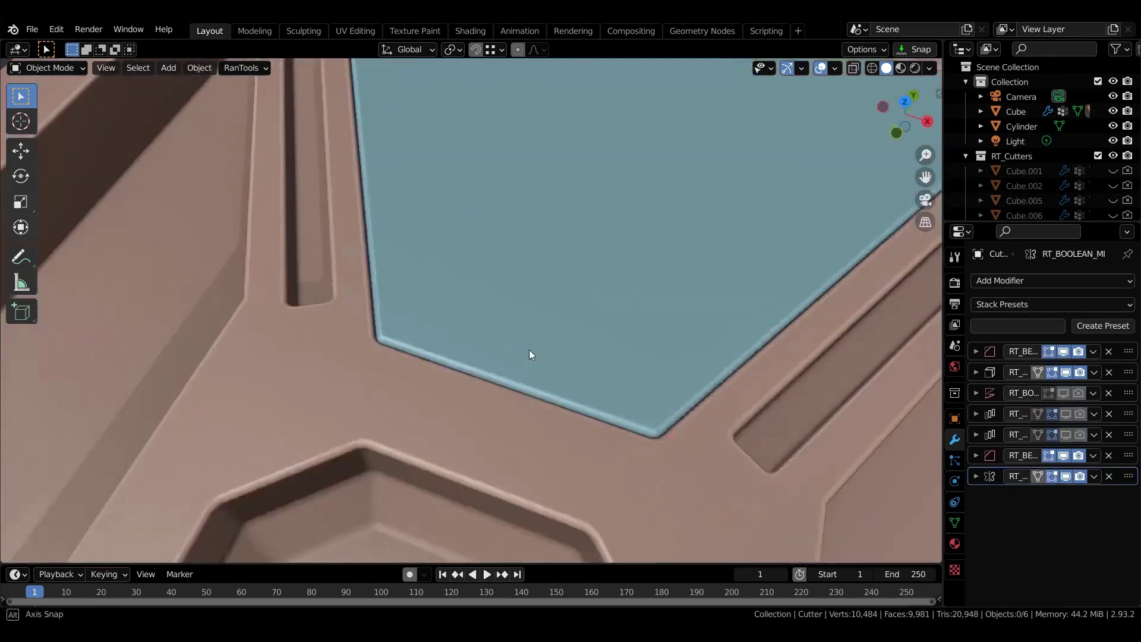
Start a new box cutter along the edge of the plate's recessed panel
key(ctrl+shift+d)
click(473, 339)
click(520, 365)
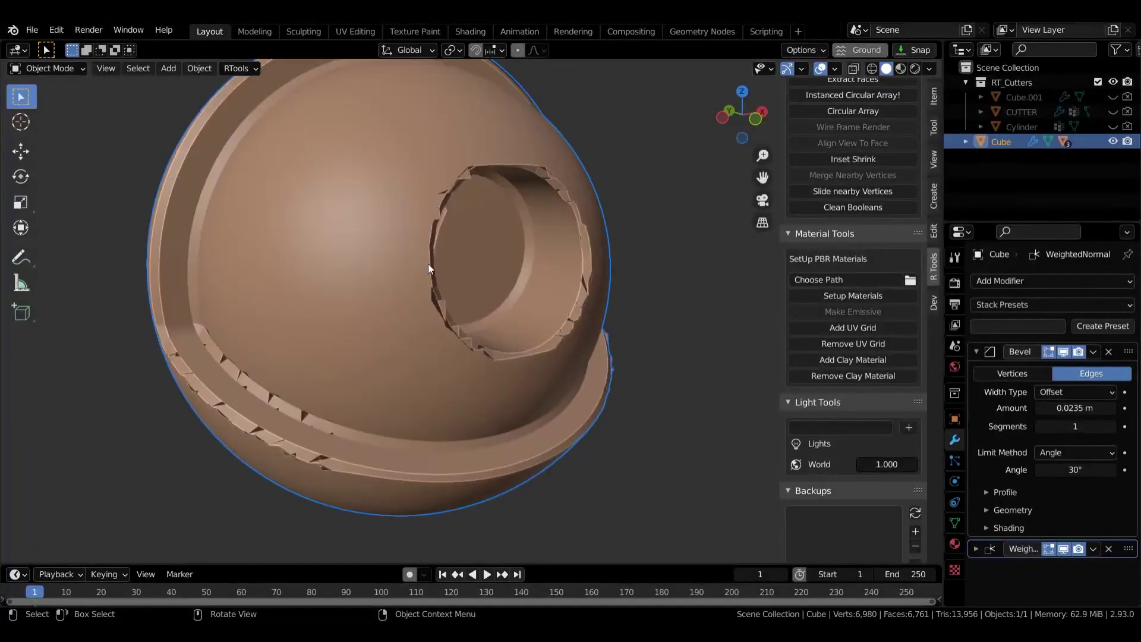
Select the hemisphere's hole rim, clean its boolean geometry with slide distance 0.3, and inspect it
middle_drag(428, 263, 469, 313)
key(Tab)
click(509, 462)
ctrl+click(311, 299)
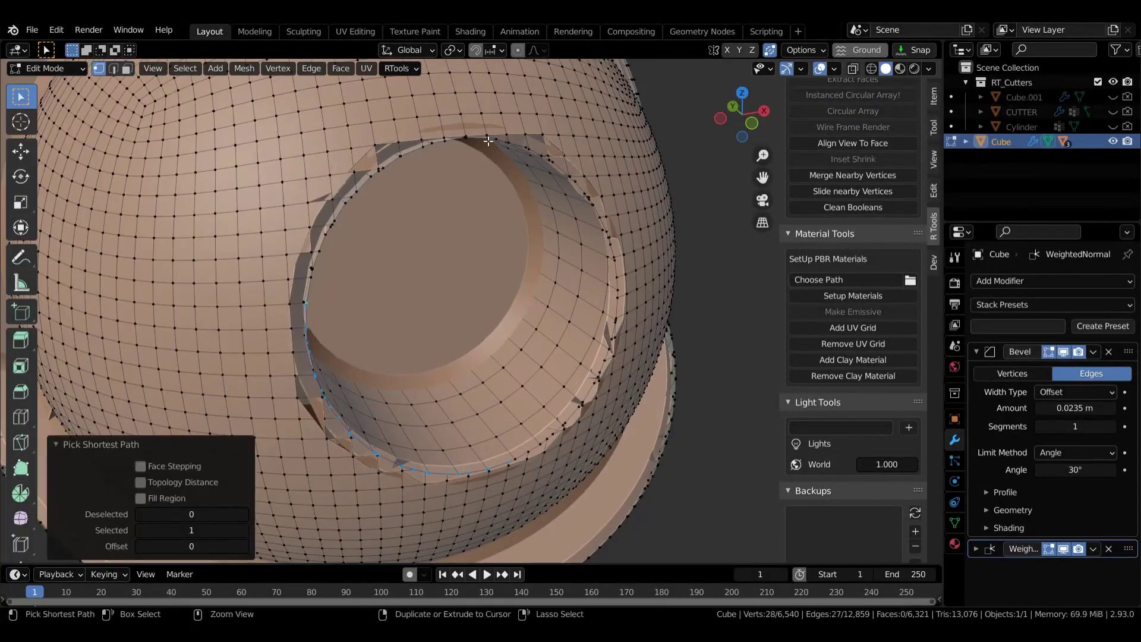
scroll(518, 454, down, 5)
alt+shift+click(451, 469)
middle_drag(451, 469, 452, 345)
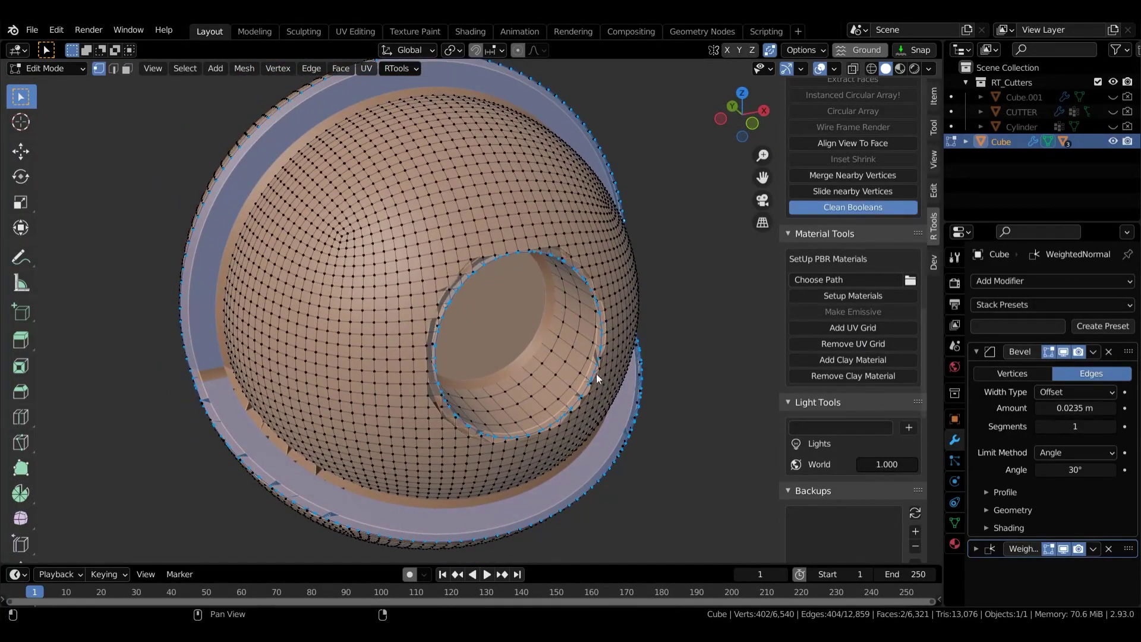
middle_drag(597, 378, 200, 515)
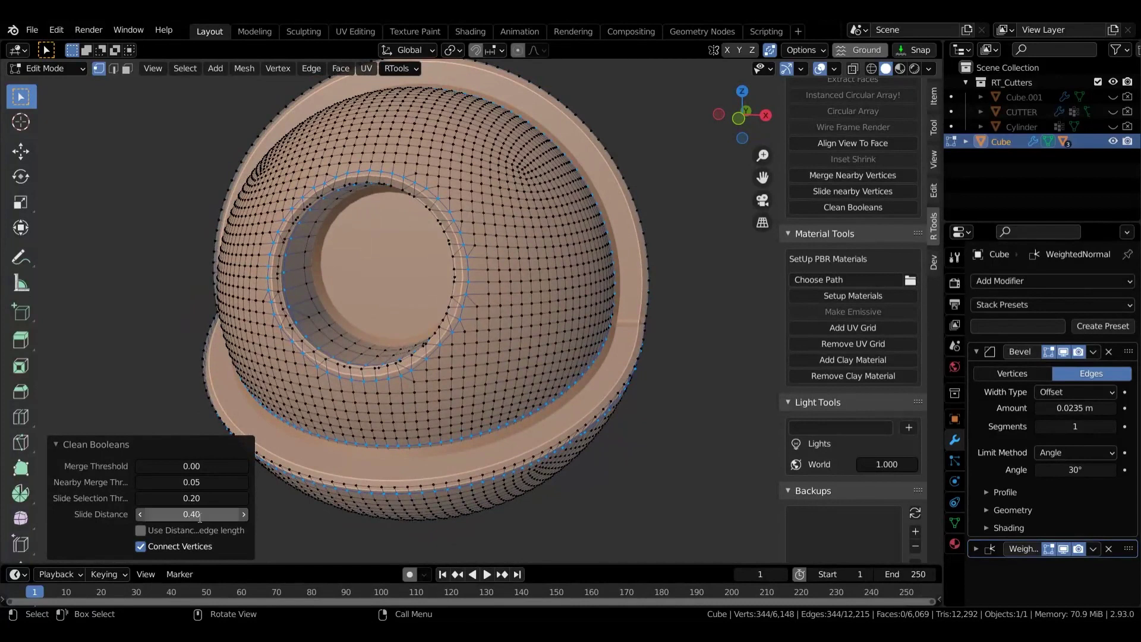
middle_drag(477, 385, 545, 382)
key(Tab)
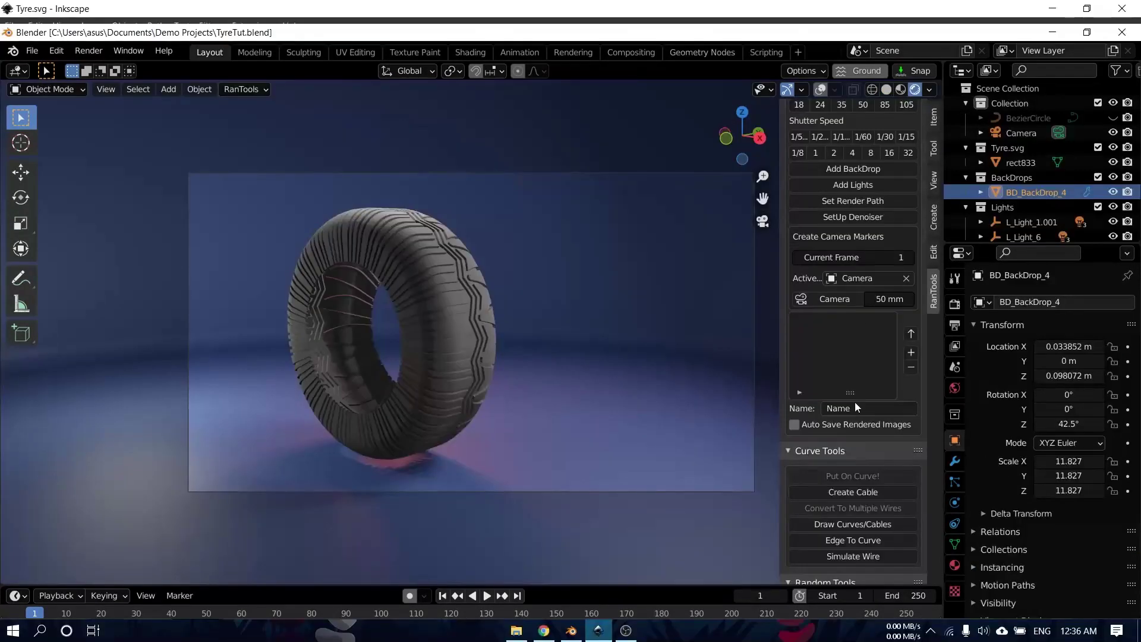
Add a 'Clay' render preset with a light-blue clay colour
click(855, 406)
text(Clay)
key(Return)
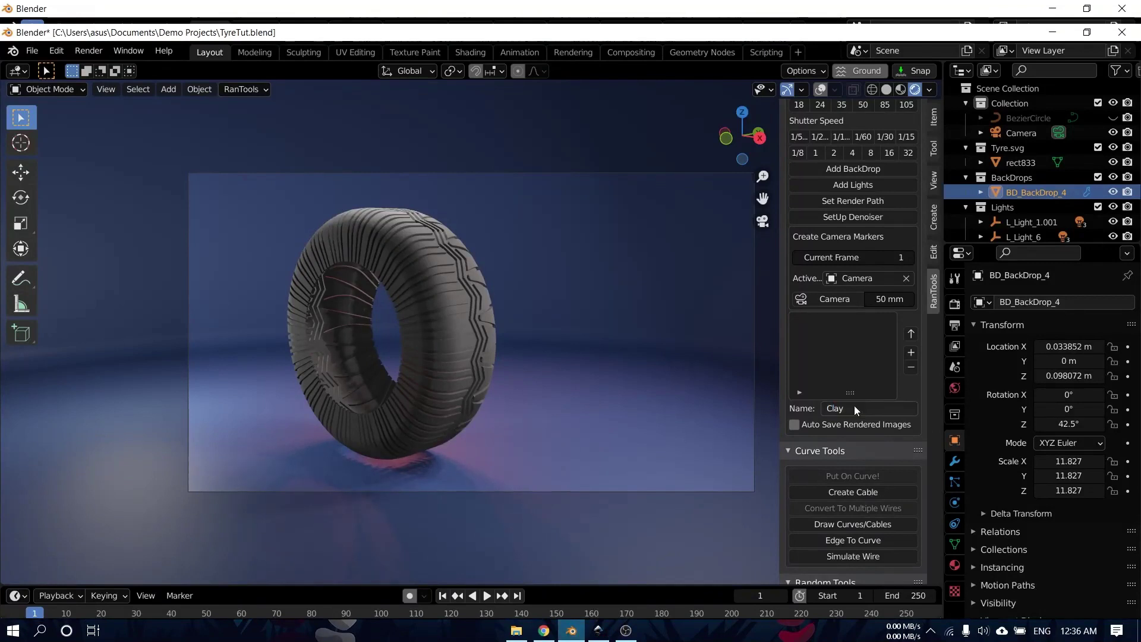
click(911, 353)
click(847, 458)
mouse_move(894, 313)
mouse_down()
mouse_move(894, 364)
mouse_move(856, 353)
mouse_move(842, 333)
mouse_up()
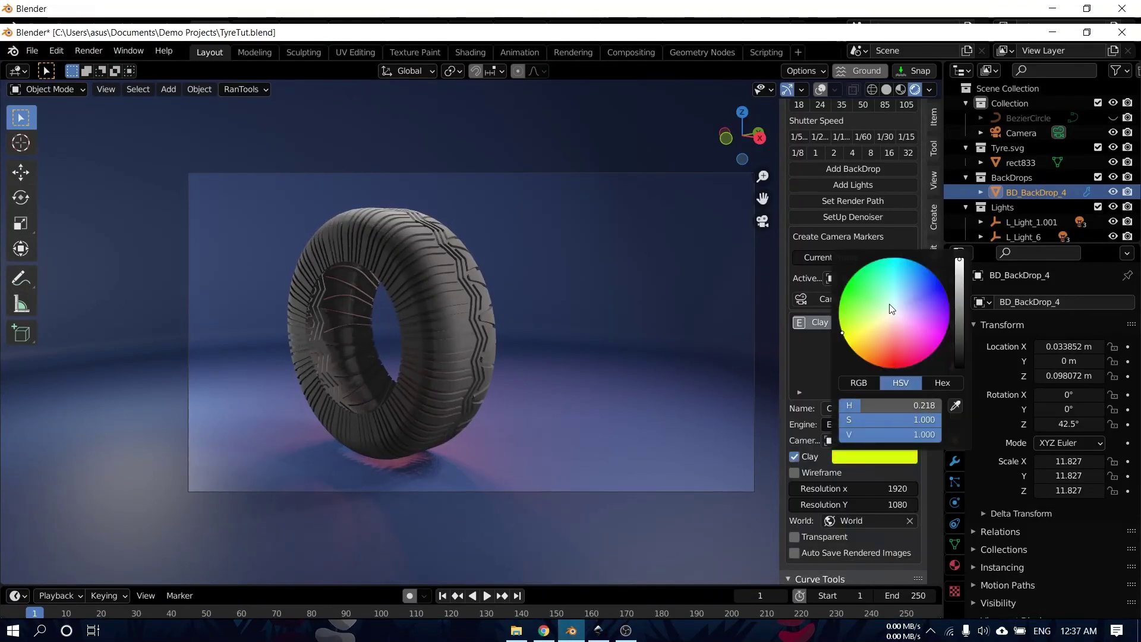
click(903, 292)
key(Return)
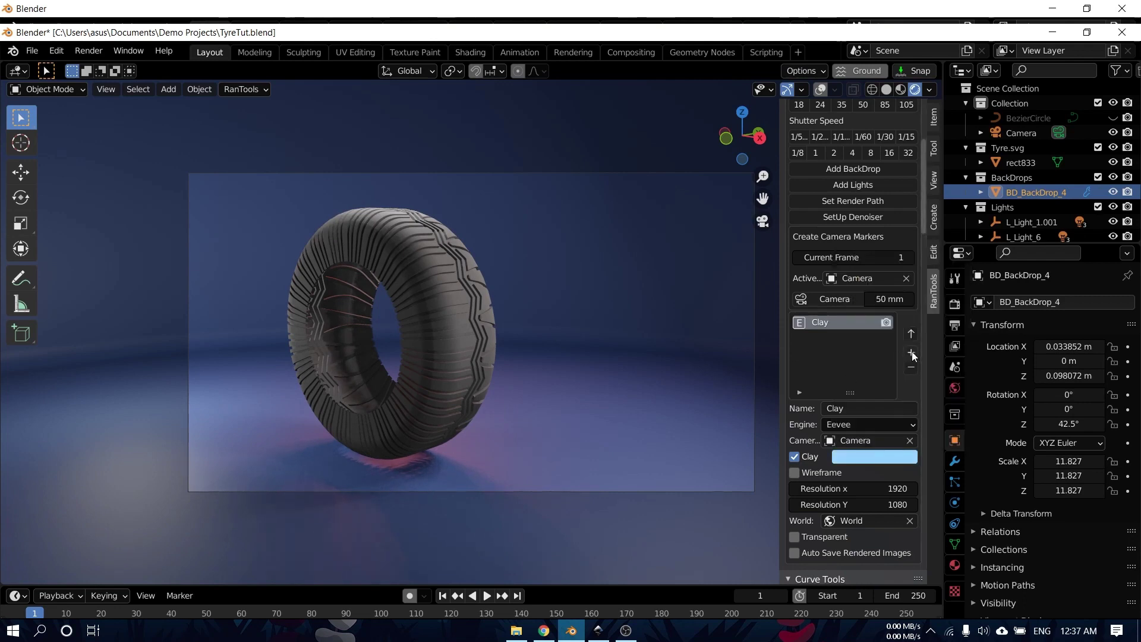
Add a 'WireFrame' render preset with the clay colour set to light blue
click(871, 409)
text(WireFrame)
key(Return)
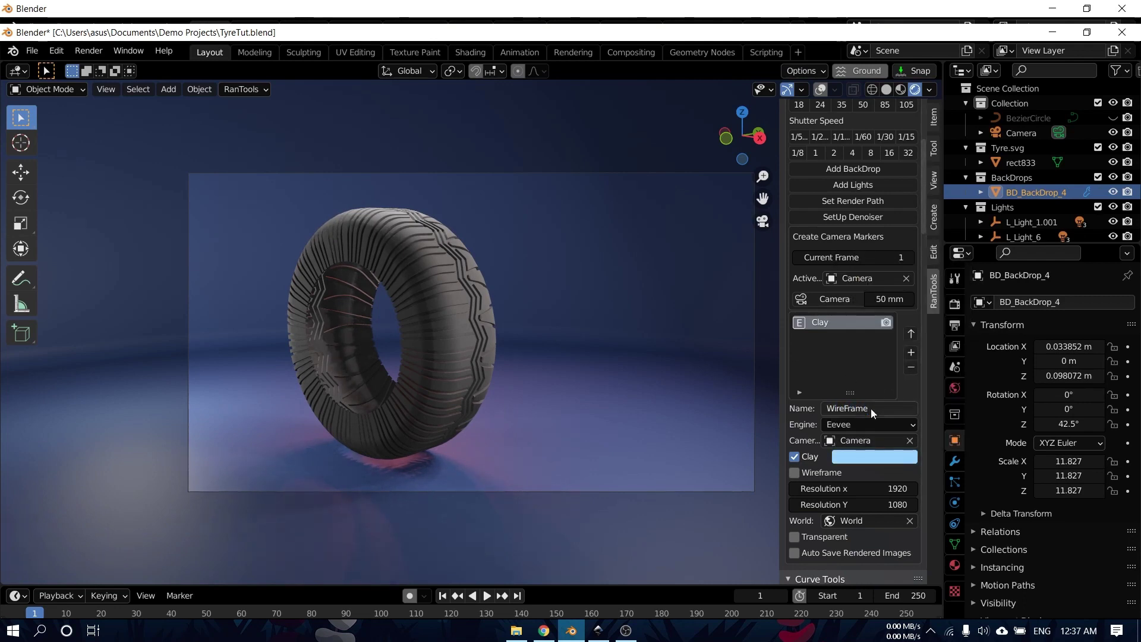
click(909, 353)
click(856, 458)
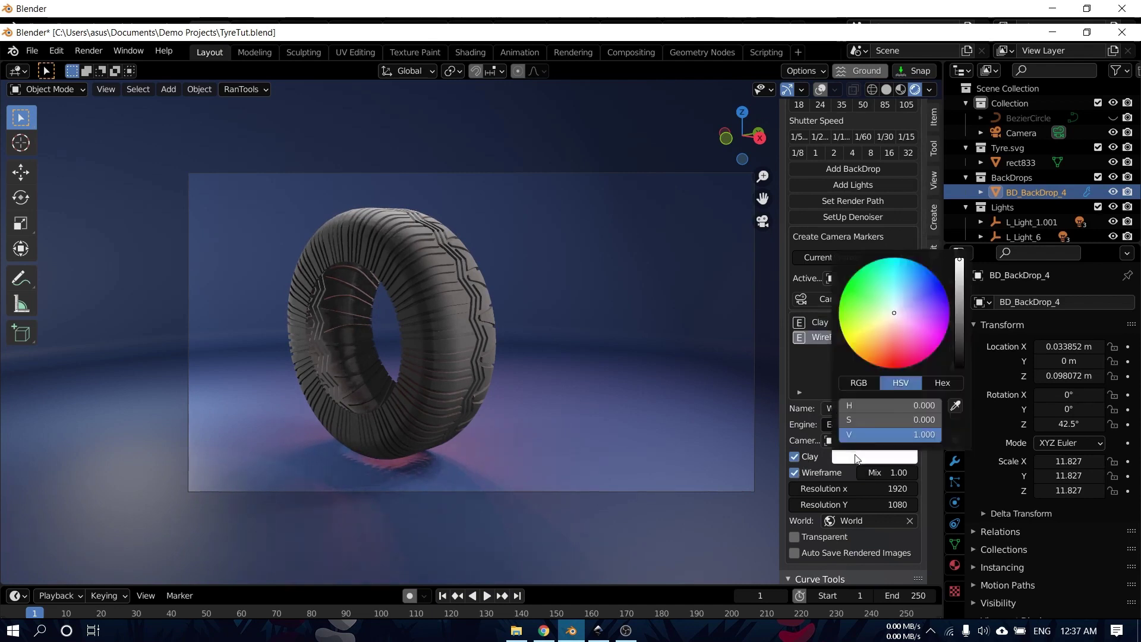
click(901, 294)
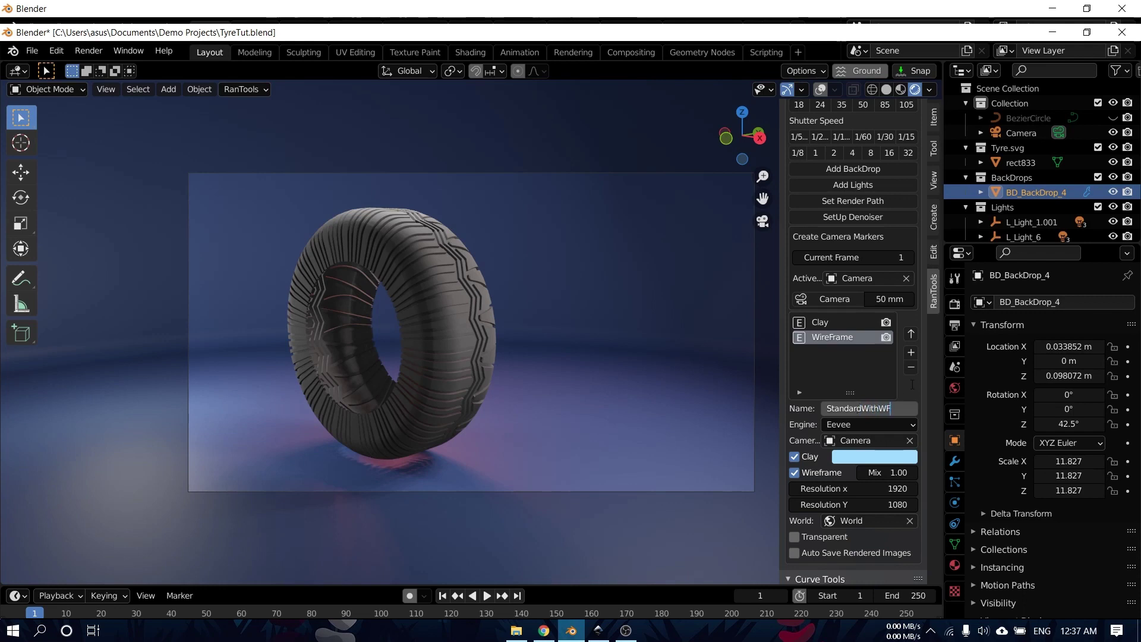
Add the 'StandardWithWF' preset and set Standard to Cycles at 960×540
key(Return)
click(911, 352)
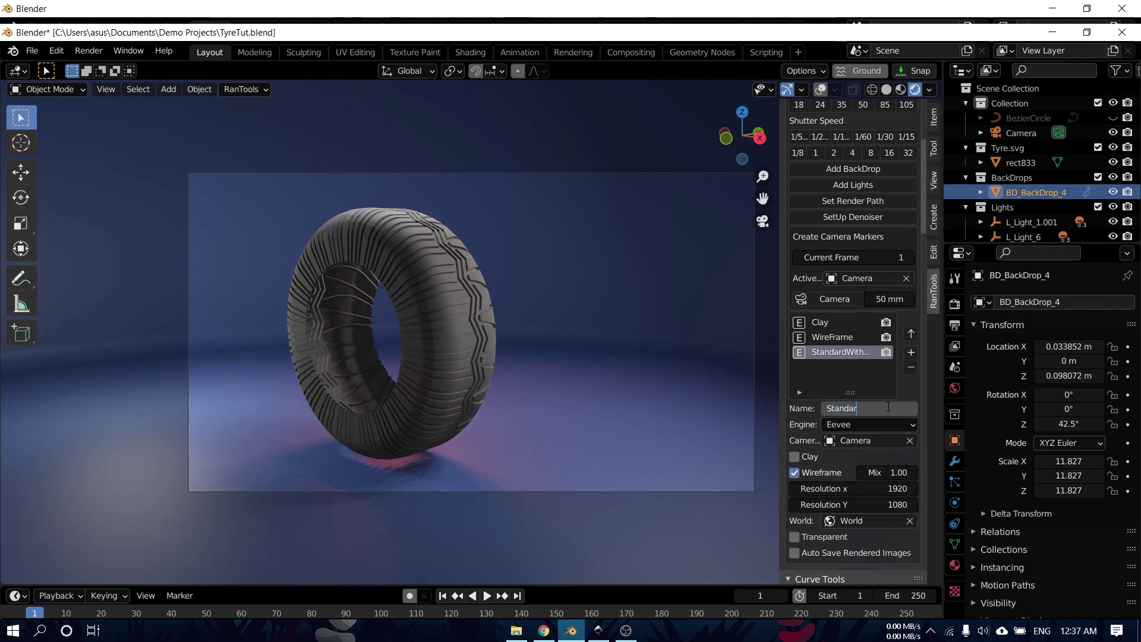
scroll(828, 170, up, 4)
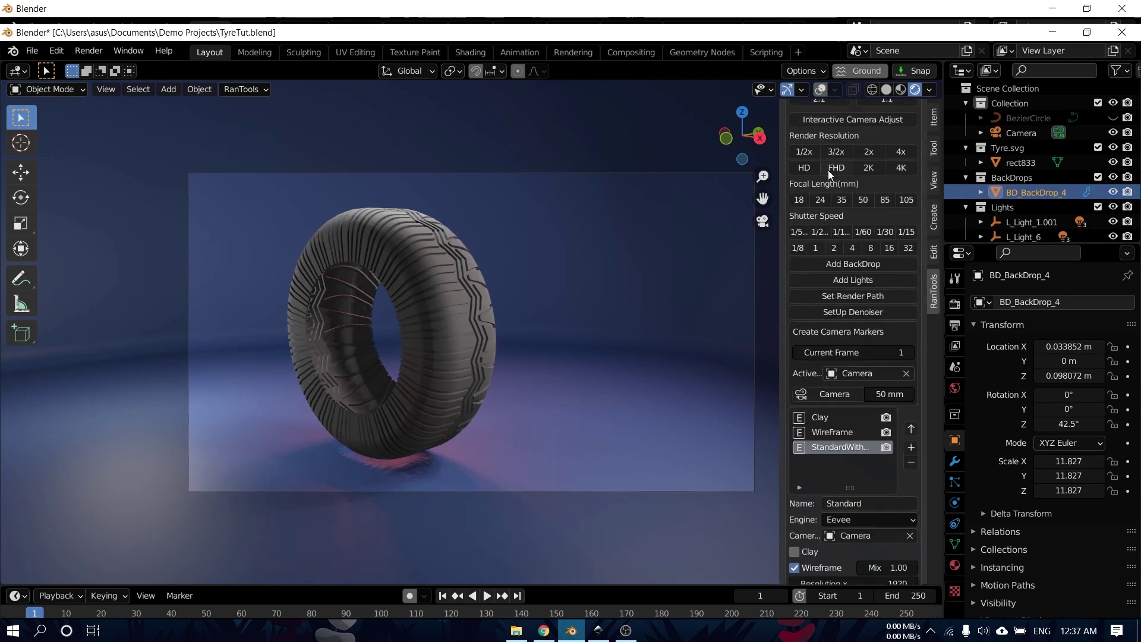
click(911, 449)
click(867, 519)
click(857, 537)
scroll(885, 475, down, 3)
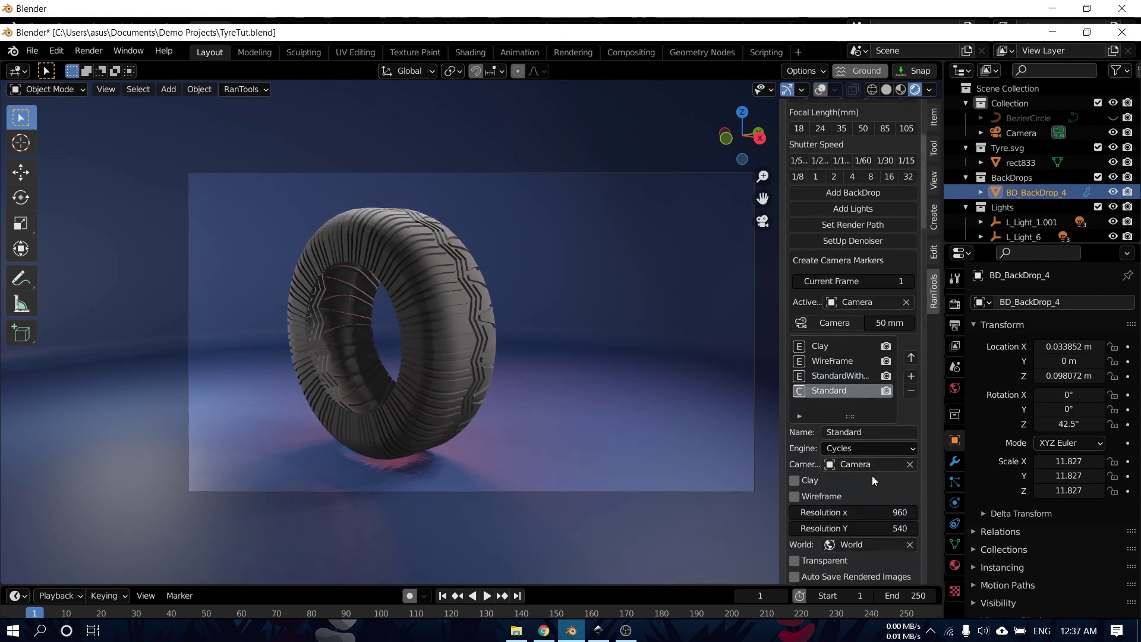
click(88, 50)
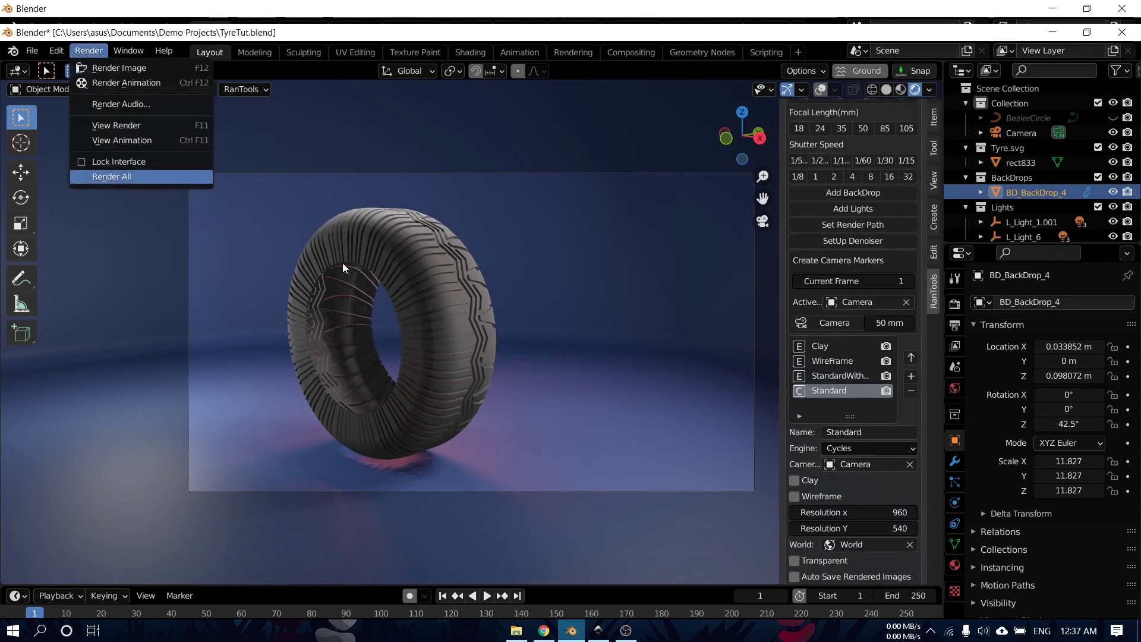
Choose Render All to render every saved tyre preset
click(111, 177)
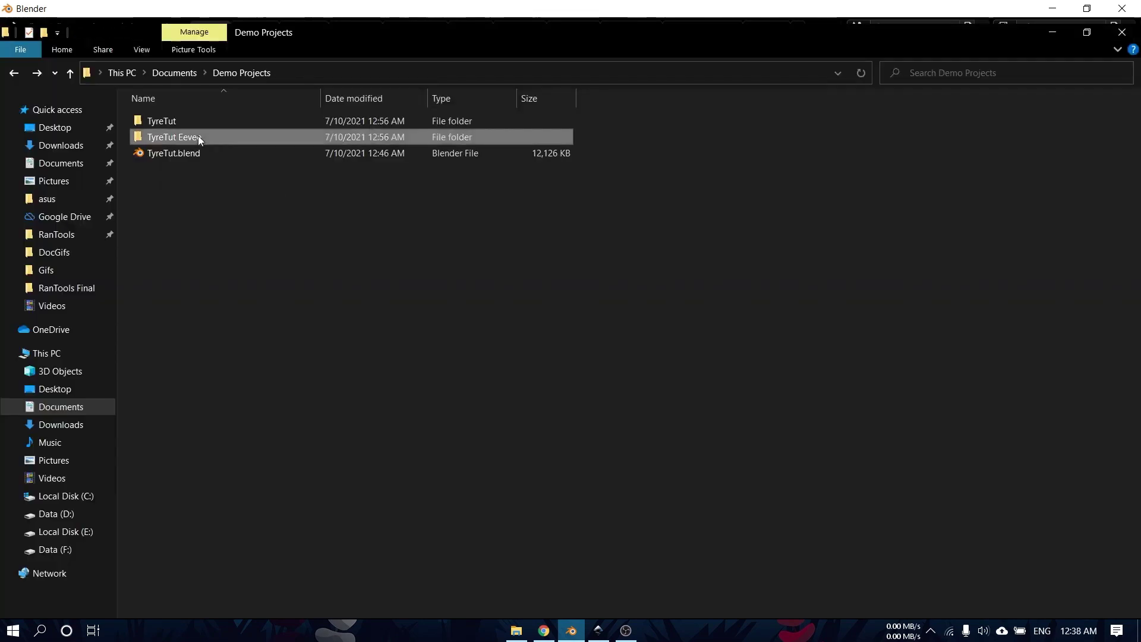
In the TyreTut Eevee folder, view the Clay and WireFrame renders, then close them
double_click(198, 135)
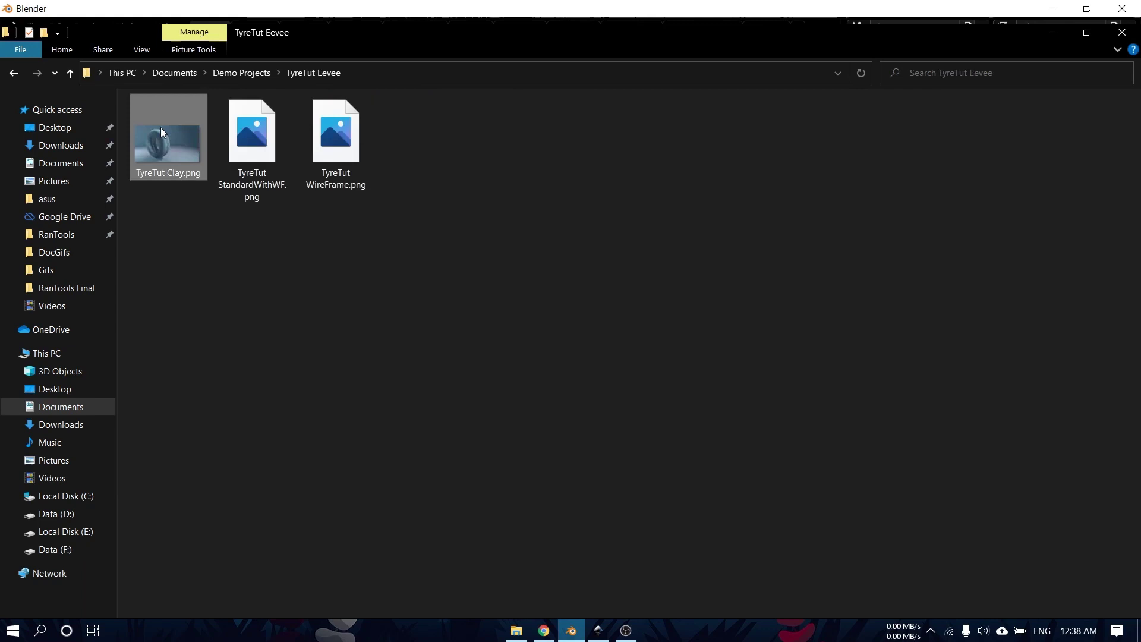
double_click(172, 130)
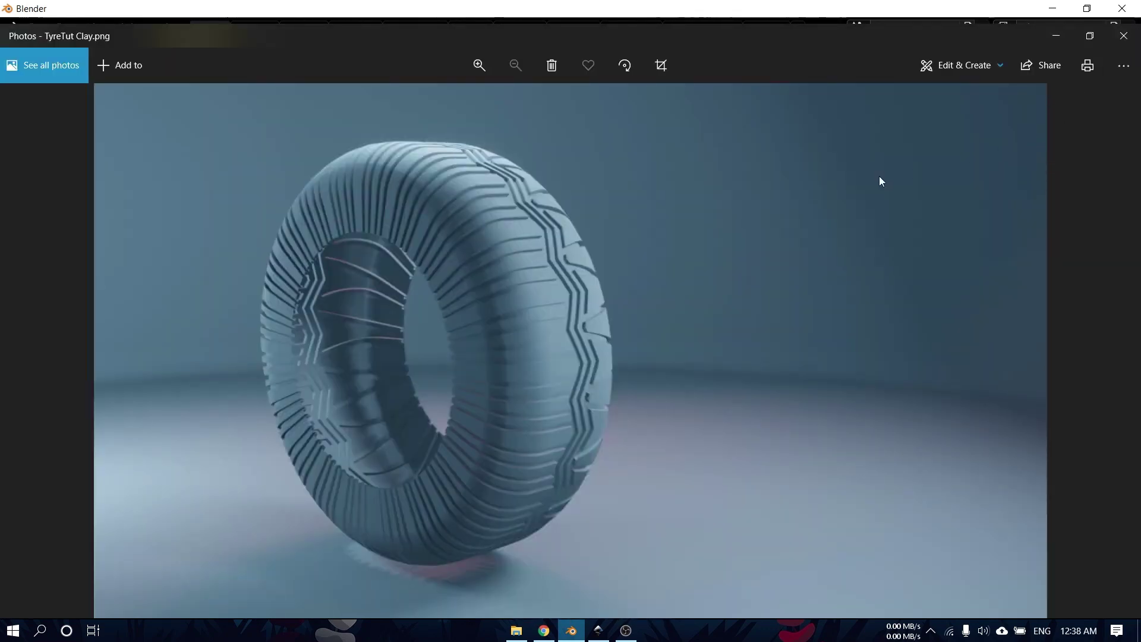
click(1132, 45)
double_click(325, 166)
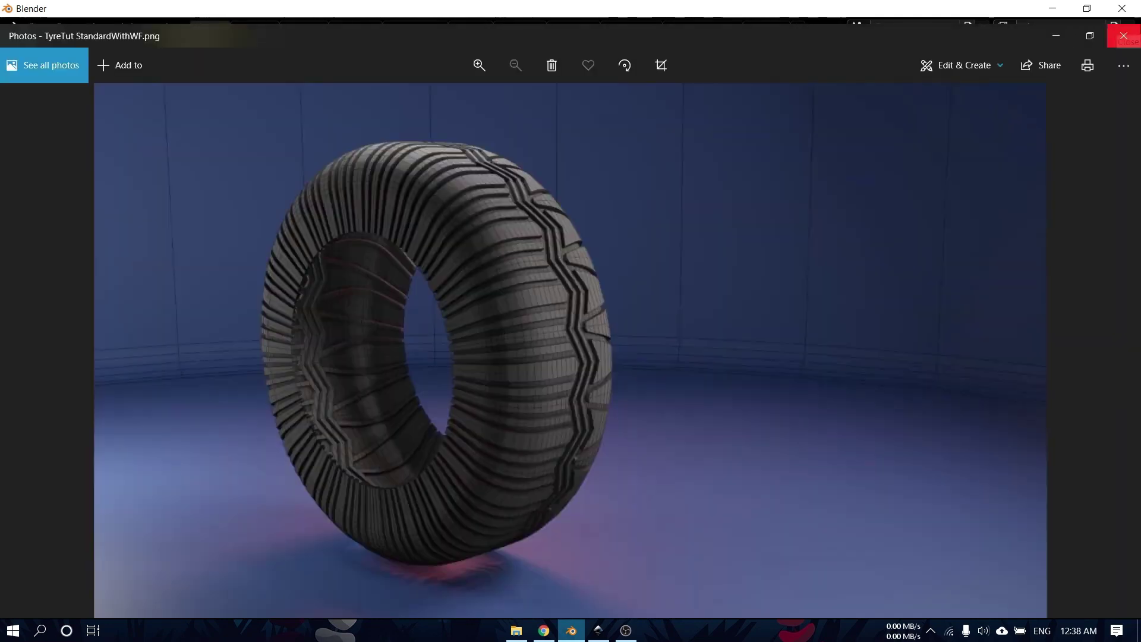
click(1124, 36)
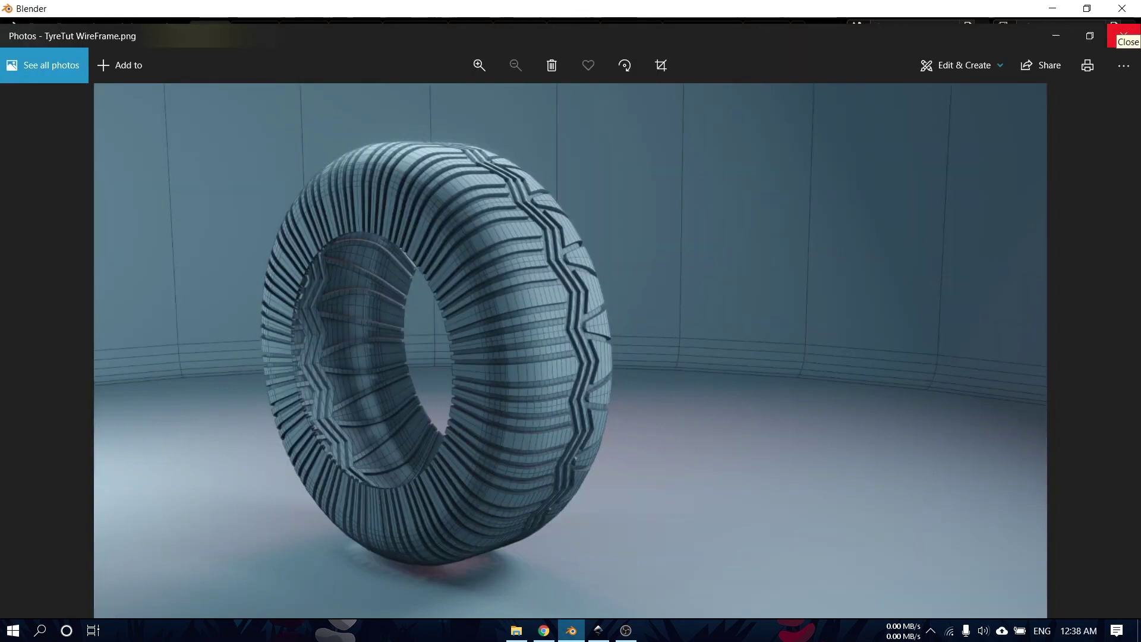
click(1123, 34)
Go back to Demo Projects and close the finished render window
key(alt+Left)
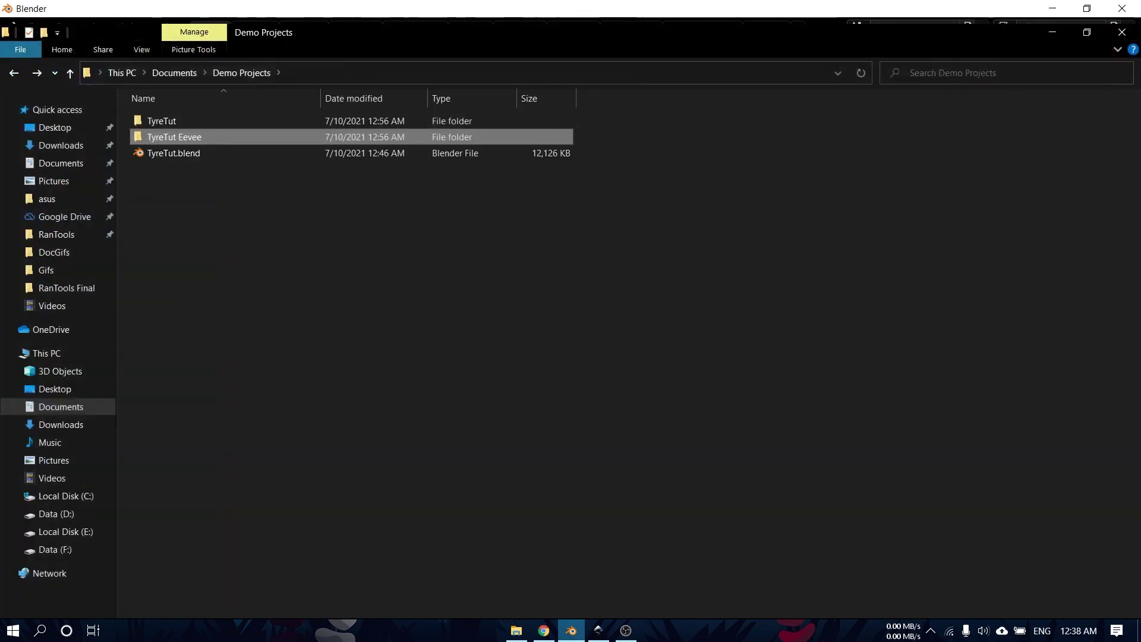
mouse_move(571, 630)
click(633, 608)
key(Escape)
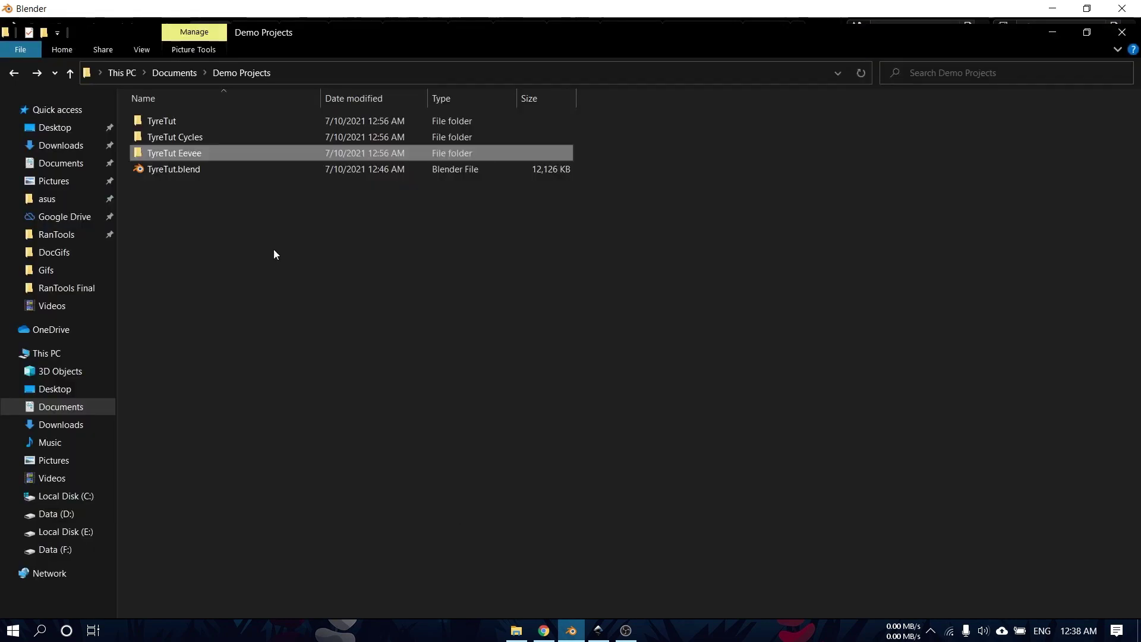
Open the TyreTut Cycles folder and view its tyre render
double_click(187, 134)
double_click(177, 129)
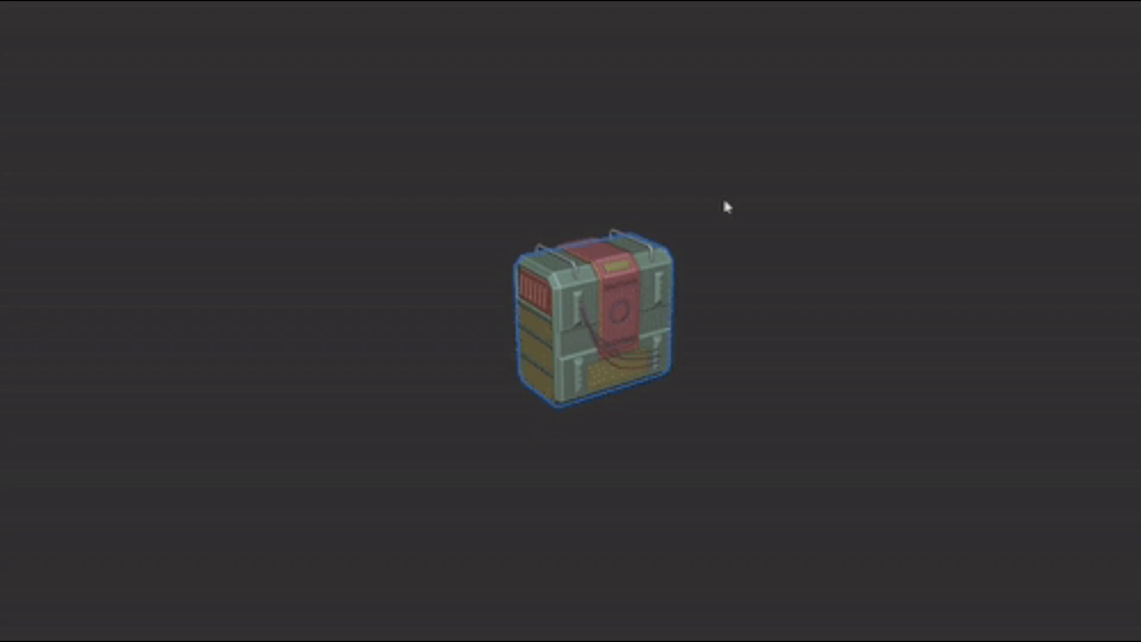
scroll(693, 244, down, 6)
Bevel the crate's edges, raise the light intensity and adjust the camera zoom
key(b)
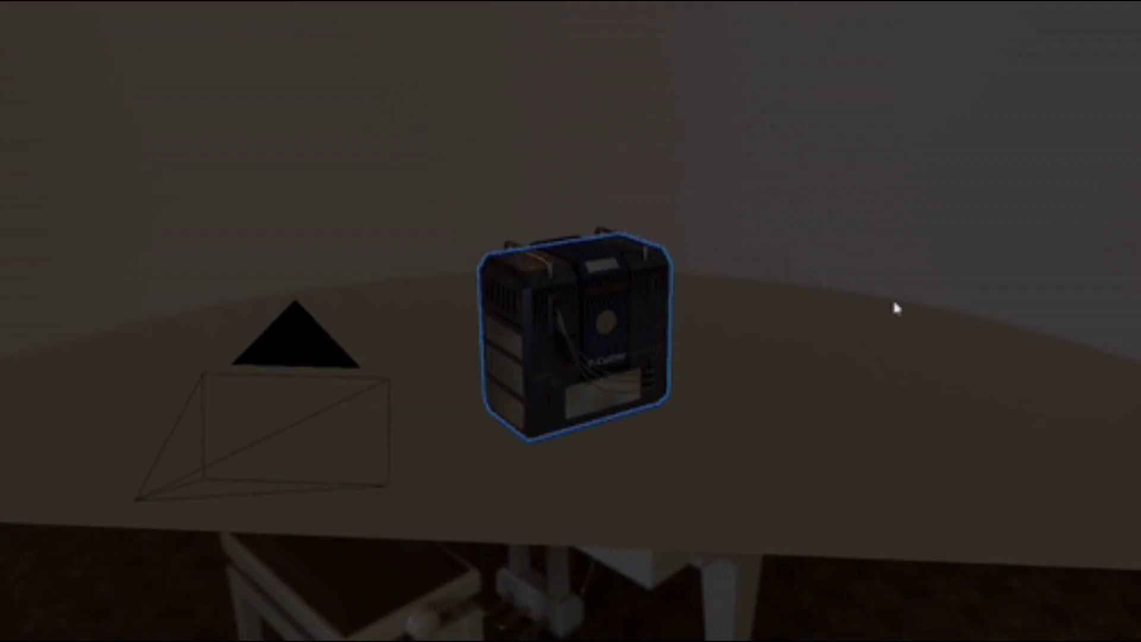
scroll(894, 304, down, 2)
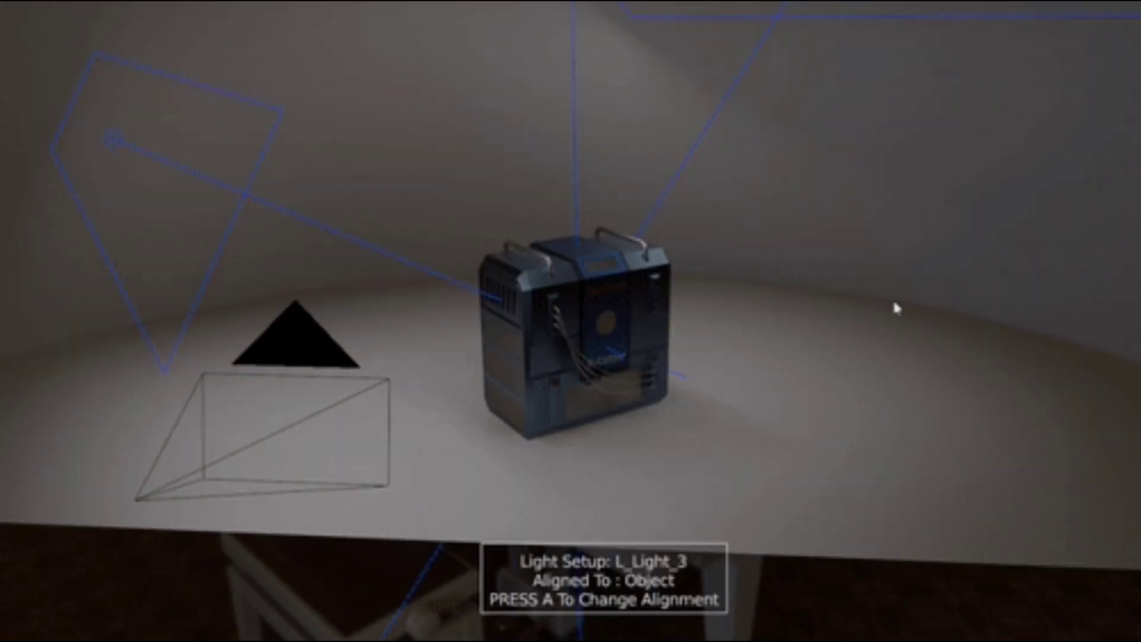
scroll(892, 298, down, 2)
drag(893, 309, 1129, 308)
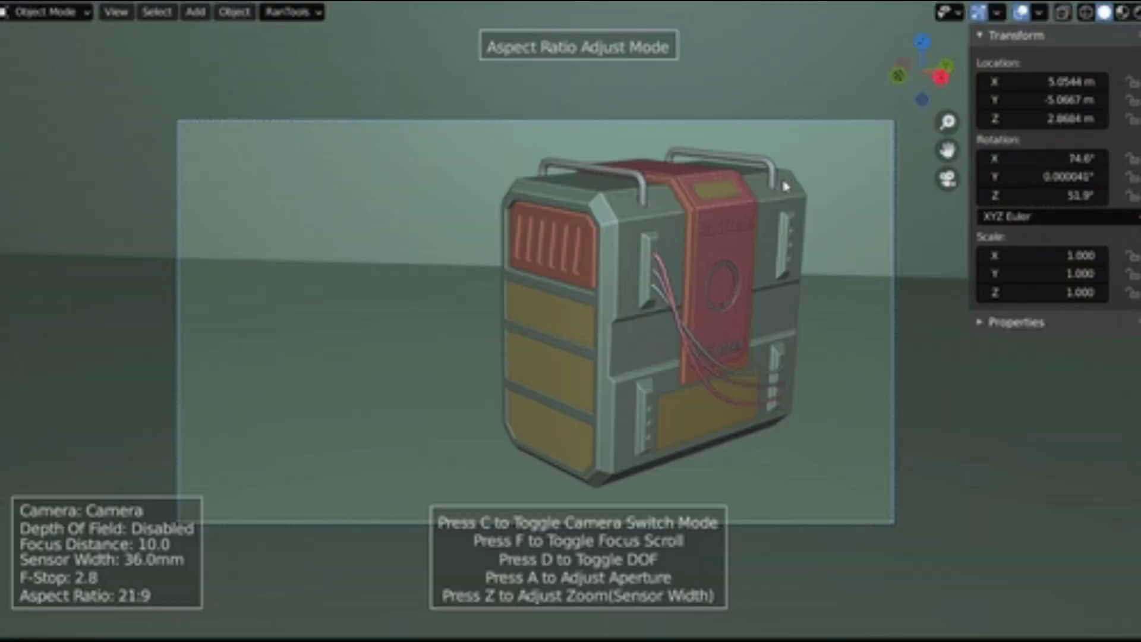
scroll(654, 214, down, 2)
key(z)
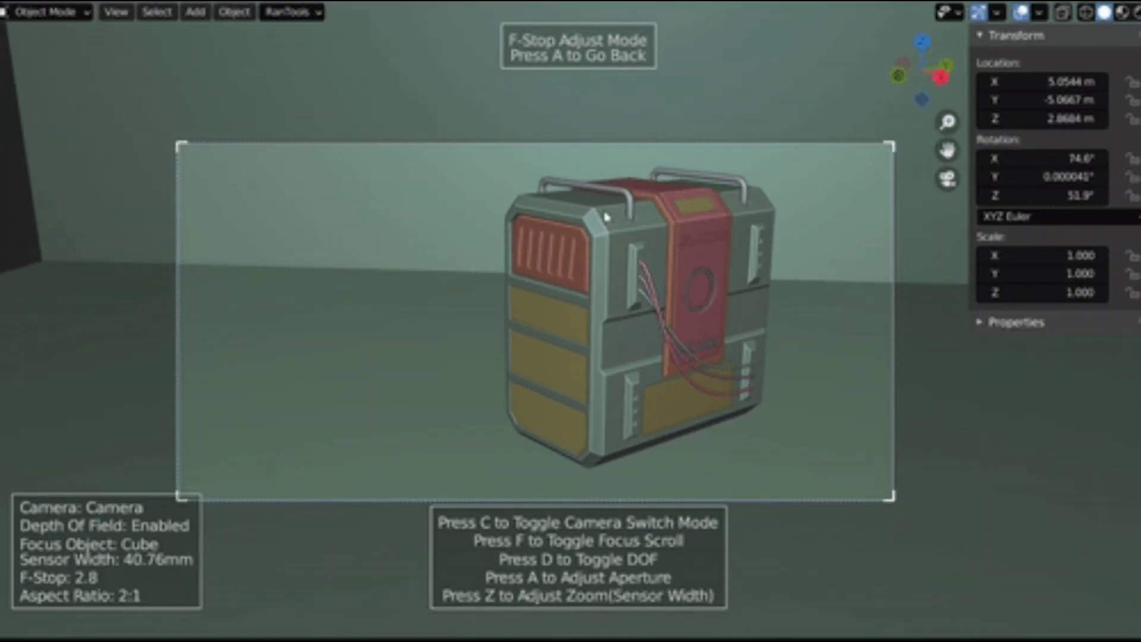
scroll(208, 245, down, 3)
scroll(208, 246, up, 1)
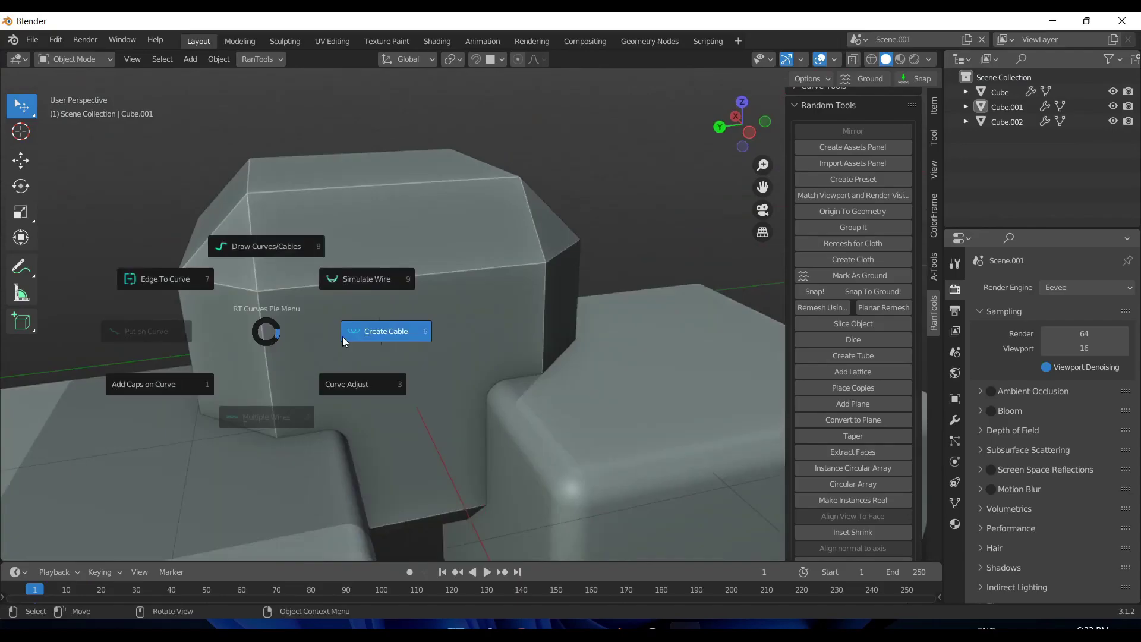
click(343, 336)
Turn the cable into several parallel wires with the Shift+C curve tools
key(shift+c)
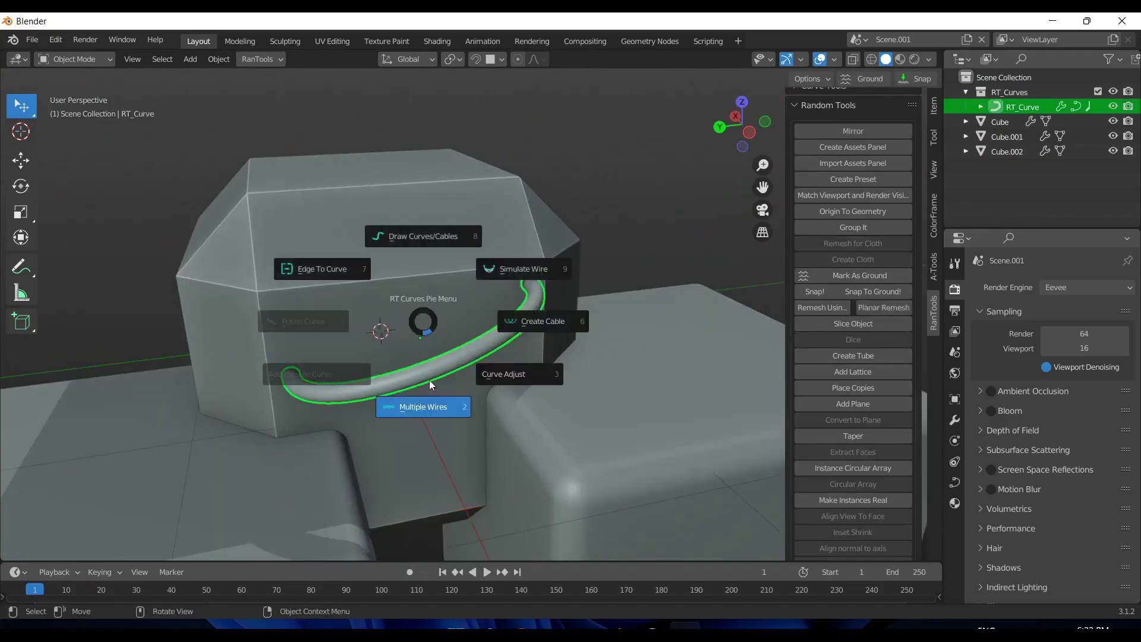
click(416, 390)
click(414, 390)
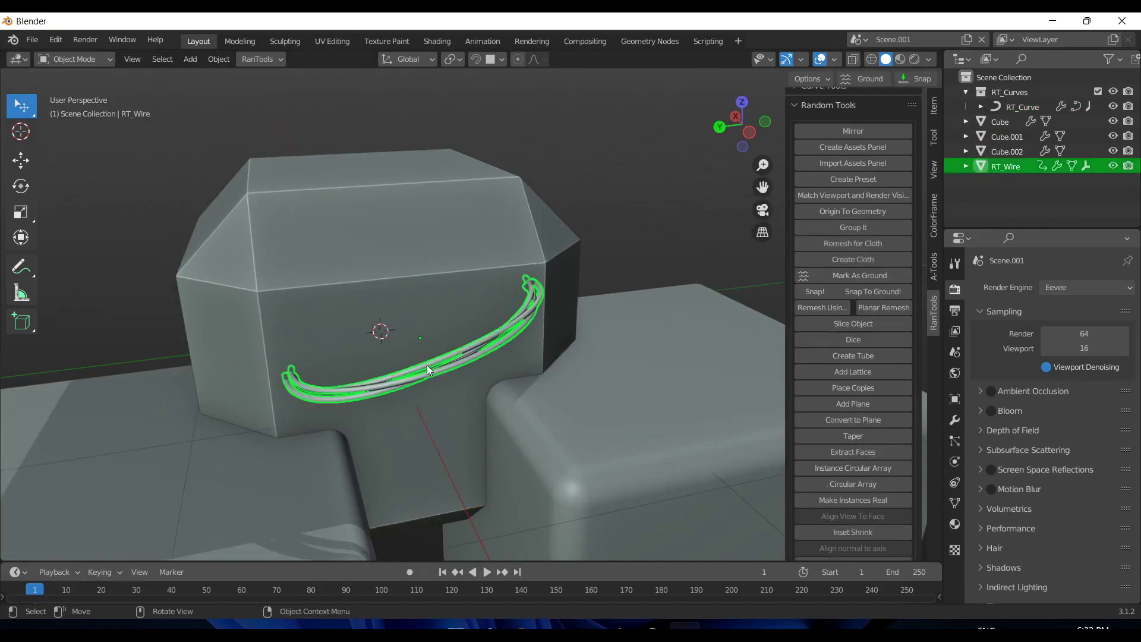
Select the RT_Wire cables and run Simulate Wire on them
click(618, 423)
click(350, 290)
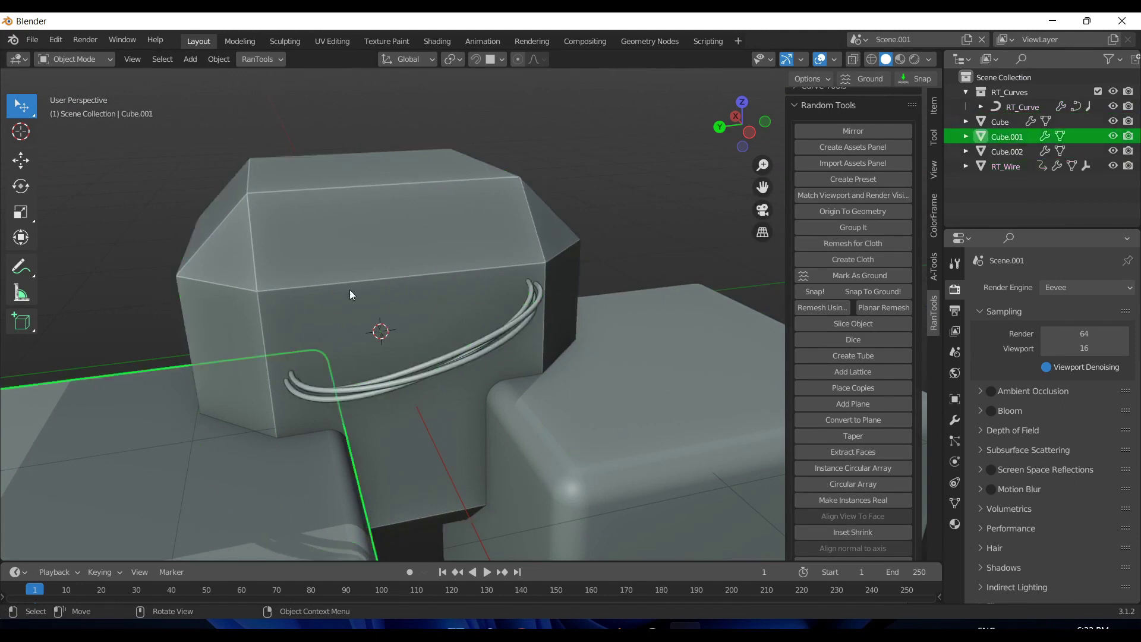
click(412, 375)
key(shift+c)
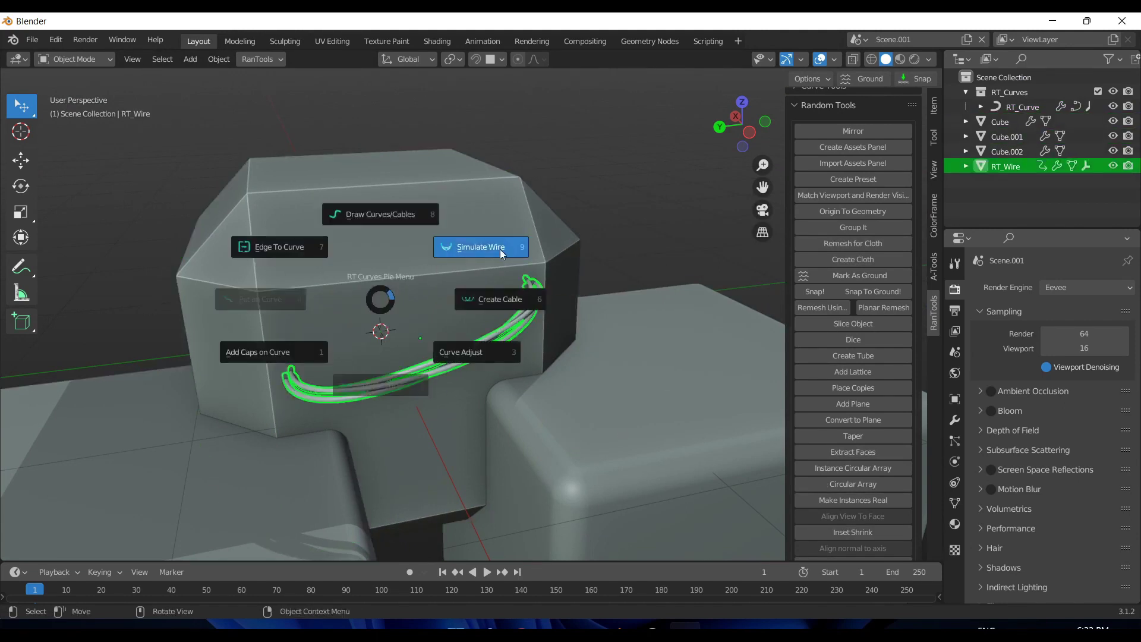
click(501, 248)
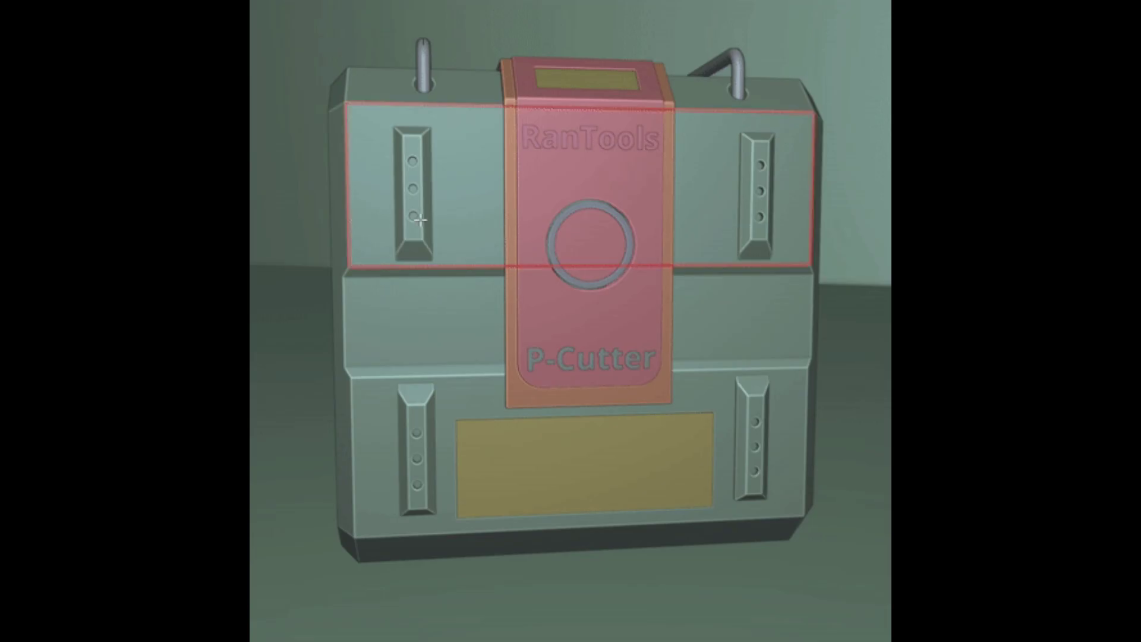
Run a wire between the two slot holes and make it a 3-strand twisted cable with Create Cable
click(754, 421)
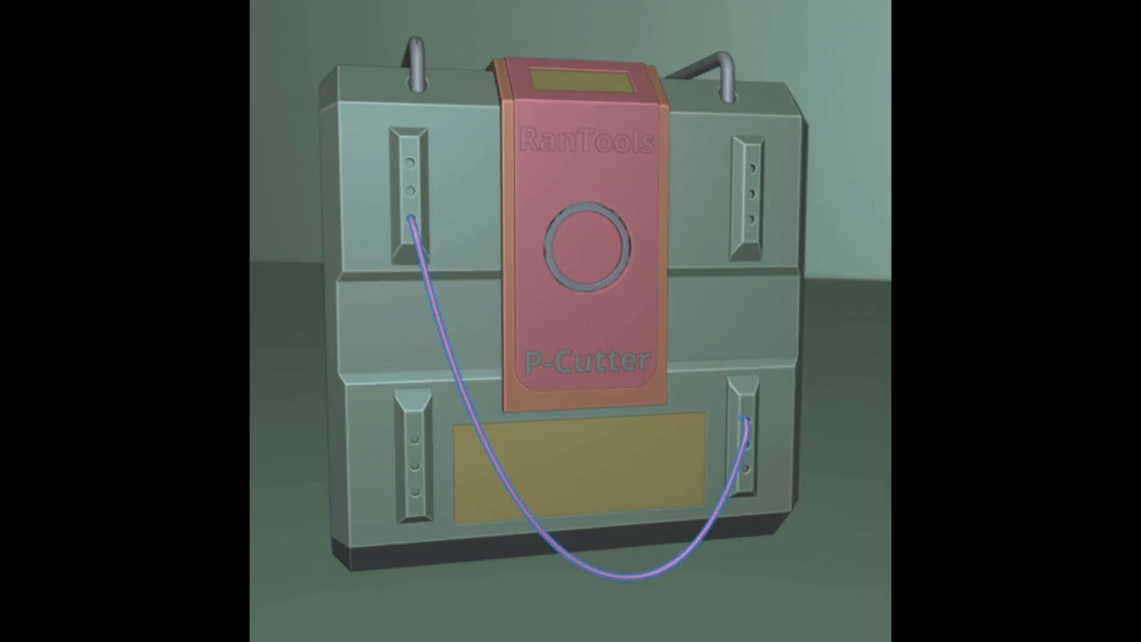
key(ctrl+alt+c)
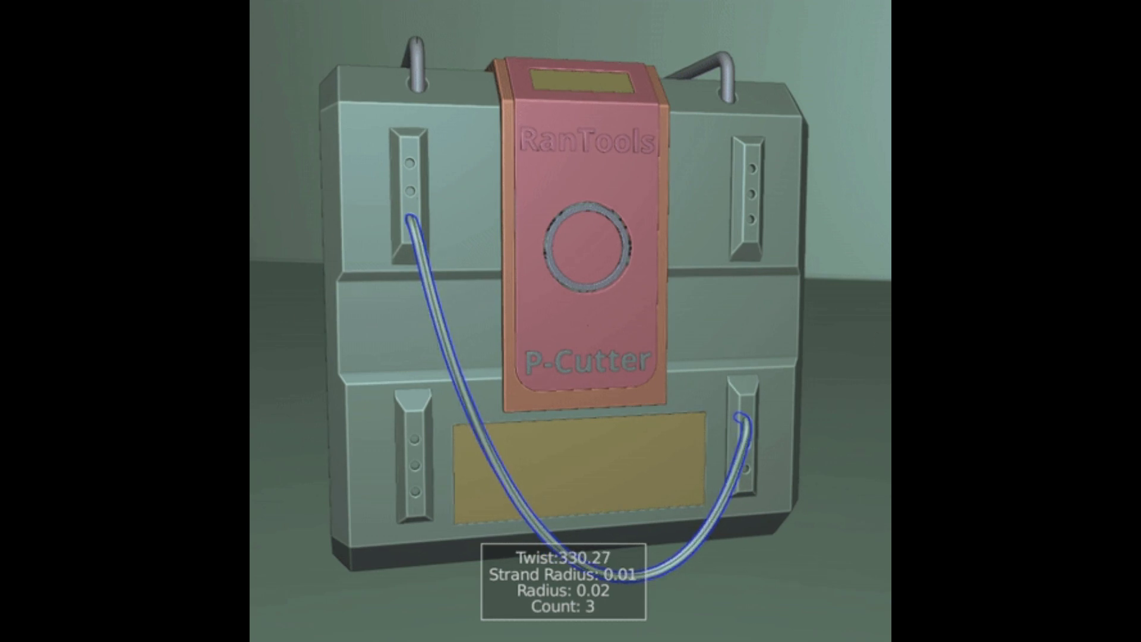
click(336, 338)
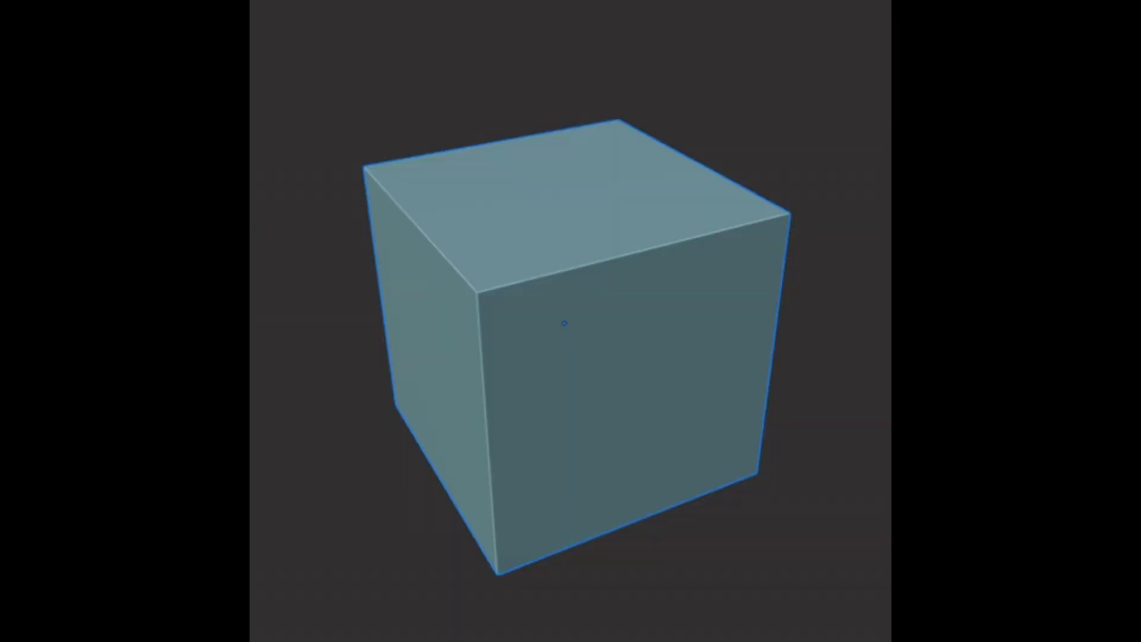
Raise the cube's Subdivision to level 4, rounding it into a sphere
key(ctrl+1)
key(ctrl+2)
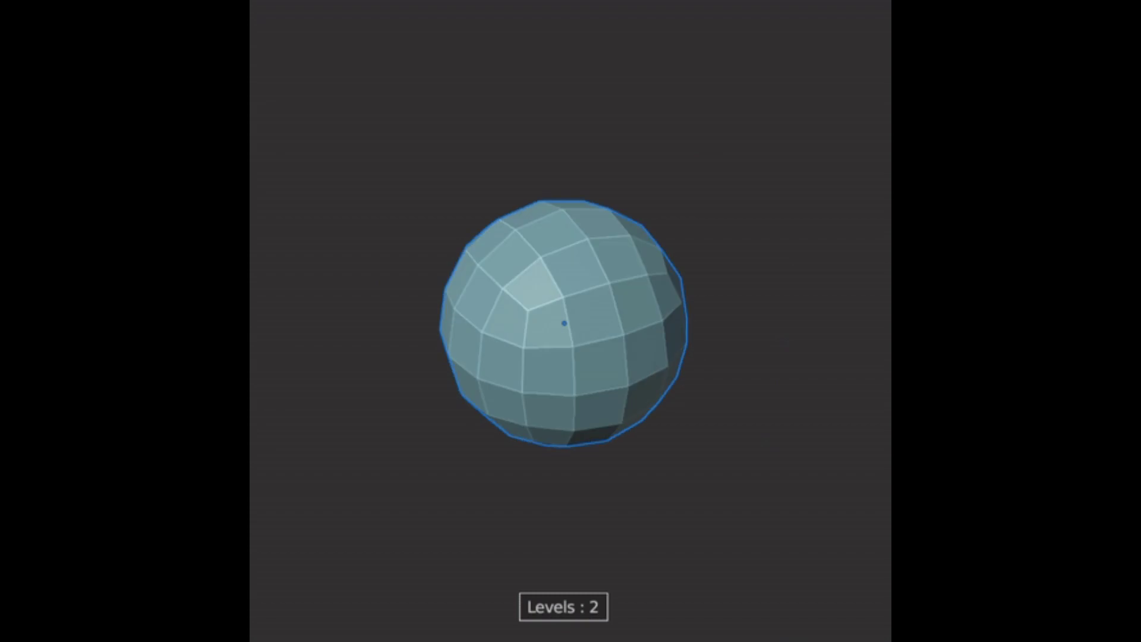
key(ctrl+3)
key(ctrl+4)
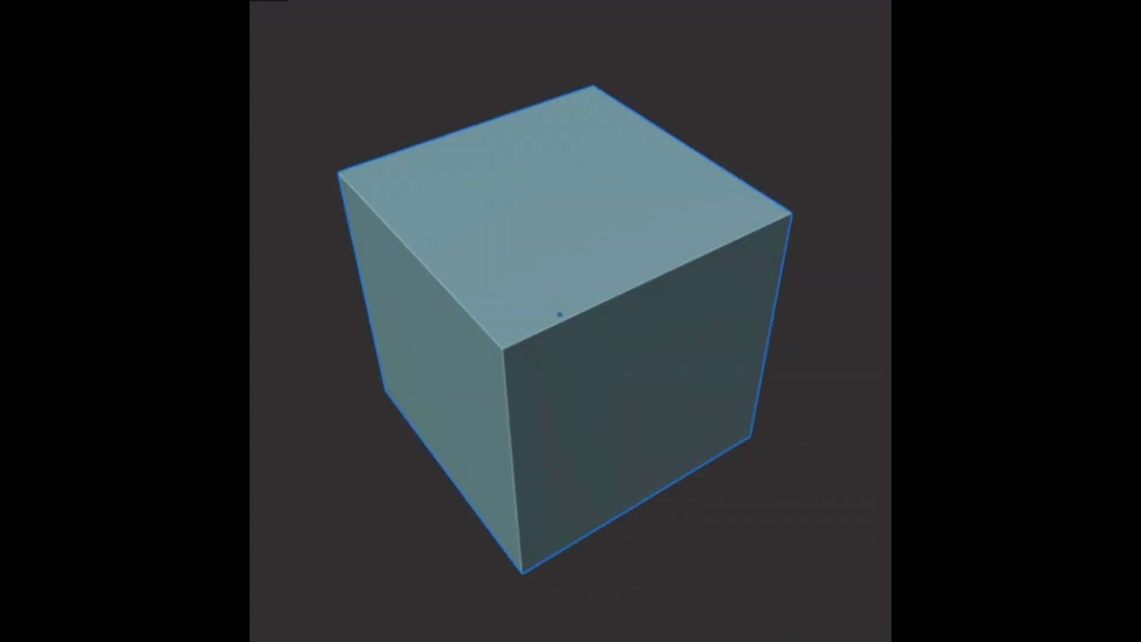
Bevel a cube's edges, set the helix's Screw offset to 1.58, and Solidify a cube
key(ctrl+b)
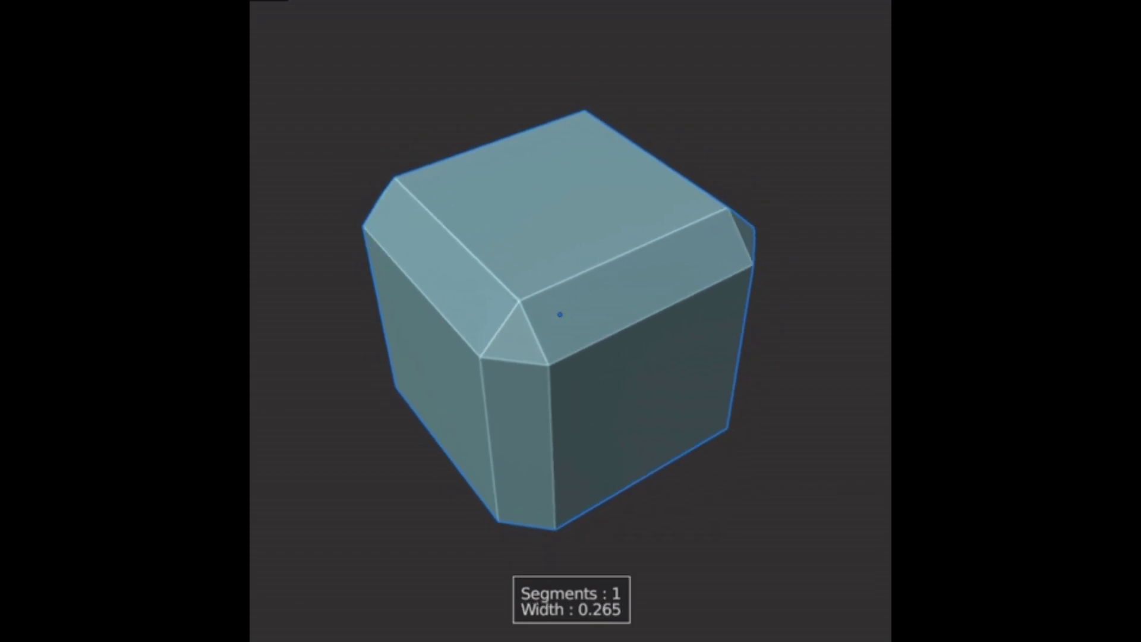
click(557, 311)
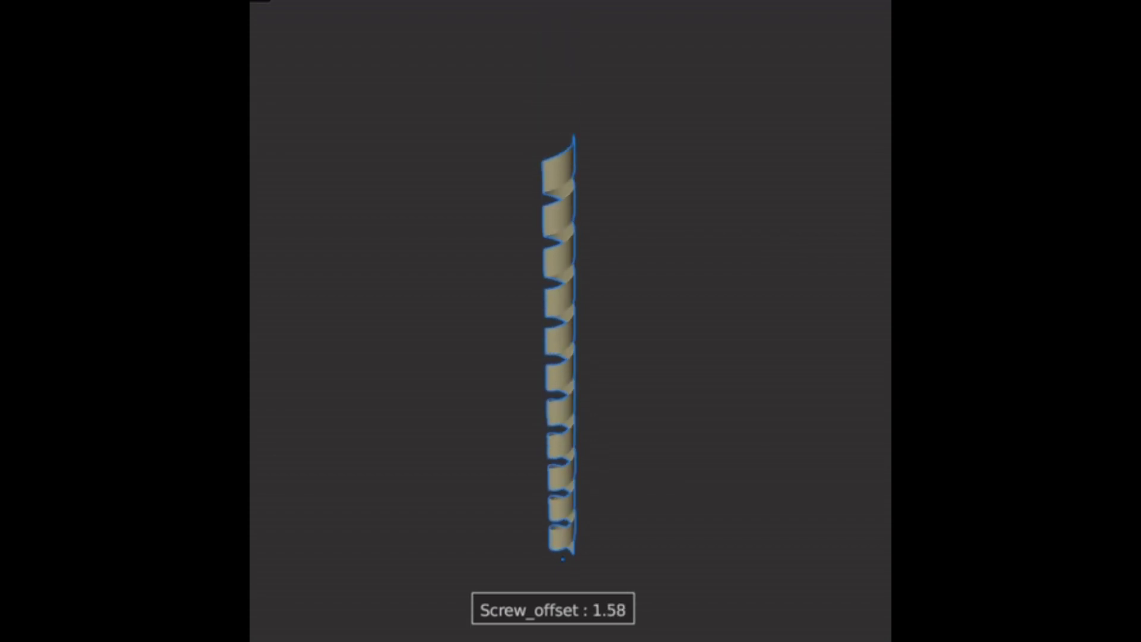
click(497, 597)
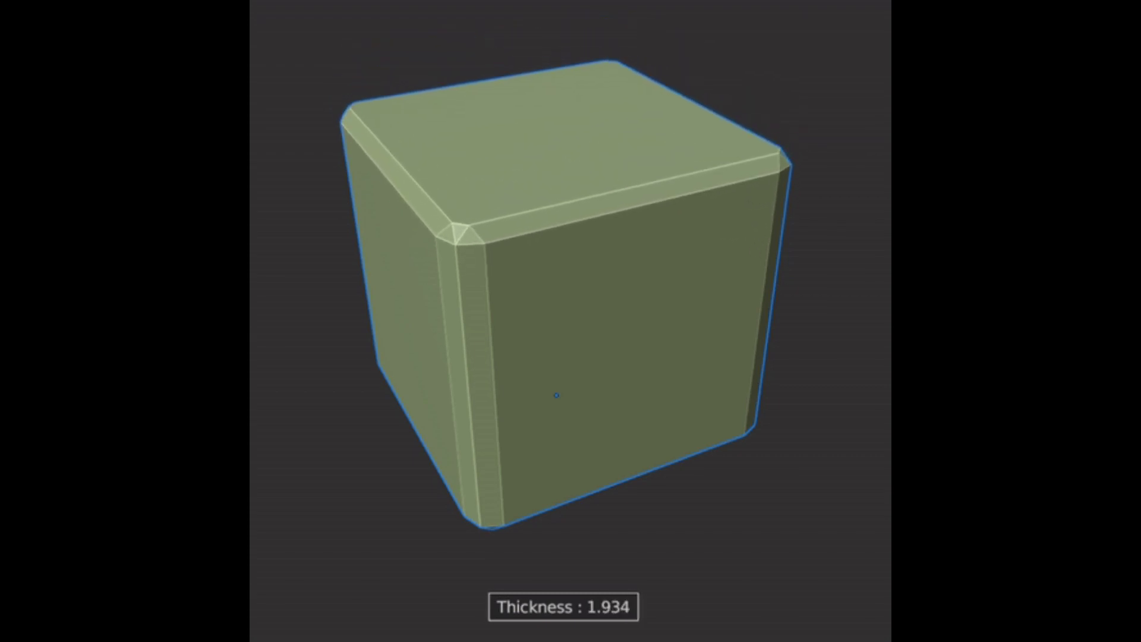
click(334, 555)
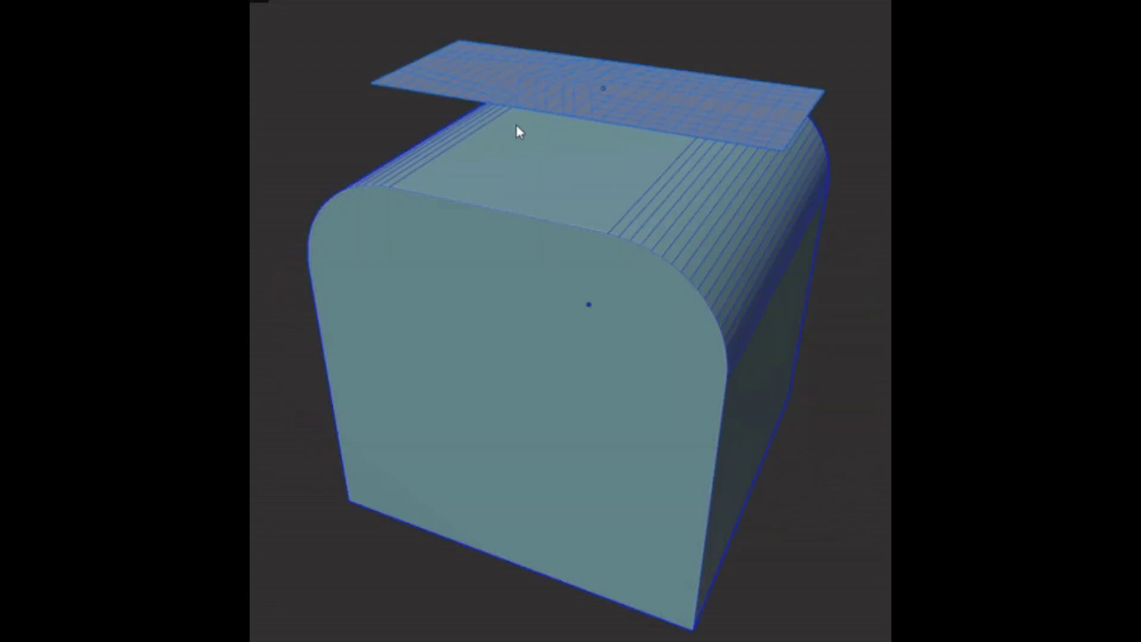
Wrap the flat plane onto the rounded cube with a Shrinkwrap (Projection) modifier
key(q)
click(571, 132)
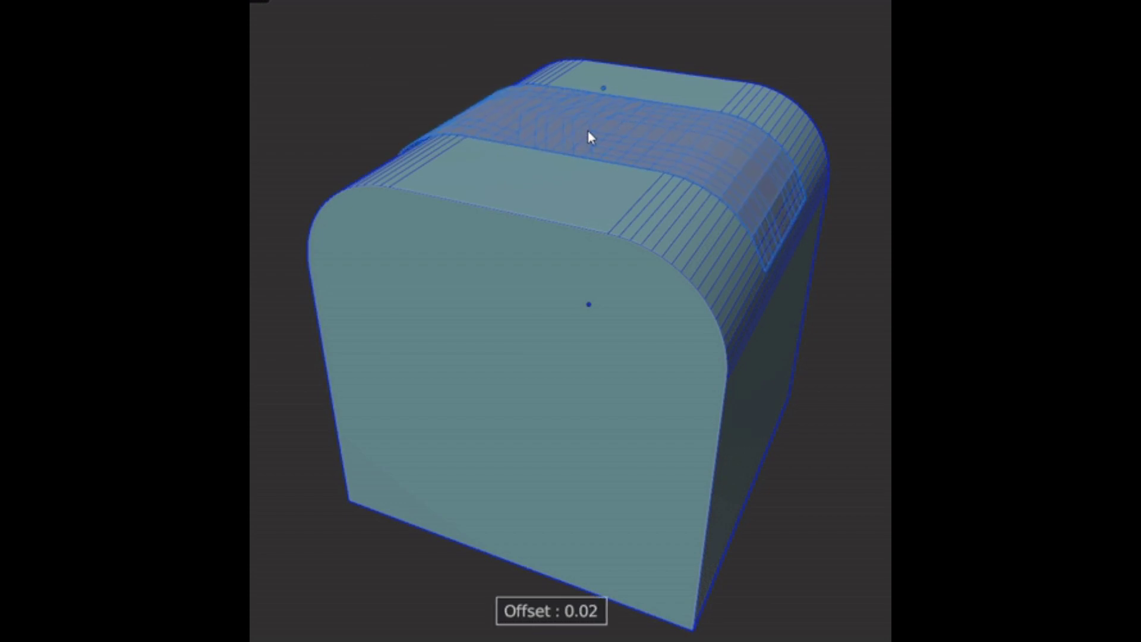
click(876, 297)
middle_drag(876, 297, 672, 279)
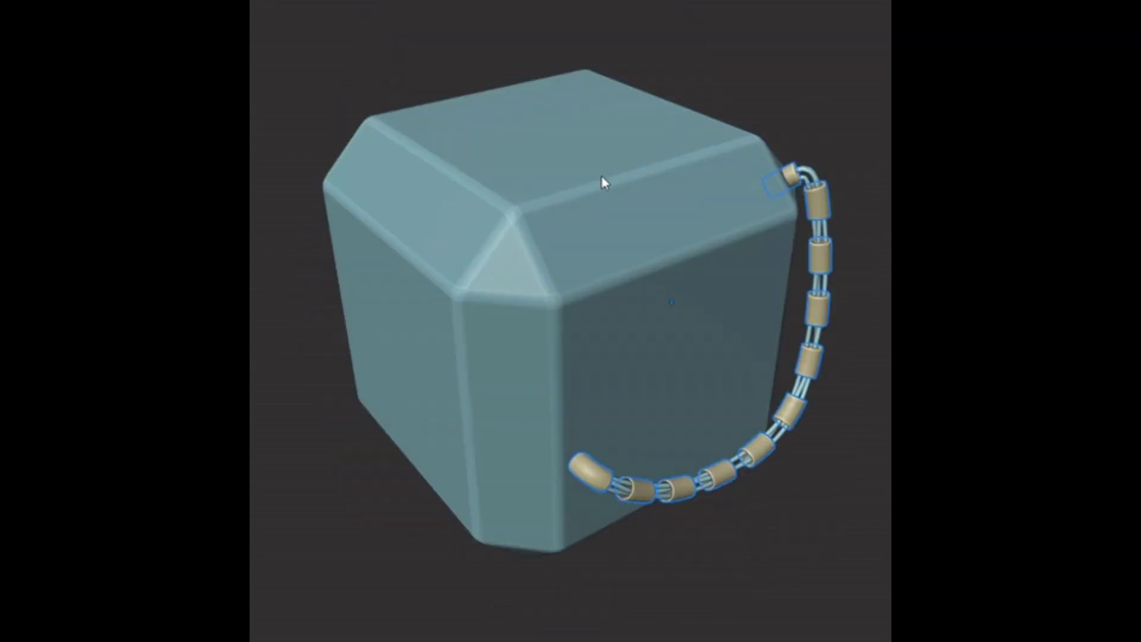
Adjust the chain's RT_ST_Displace strength and RT_ST_Solidify thickness
key(ctrl+shift+b)
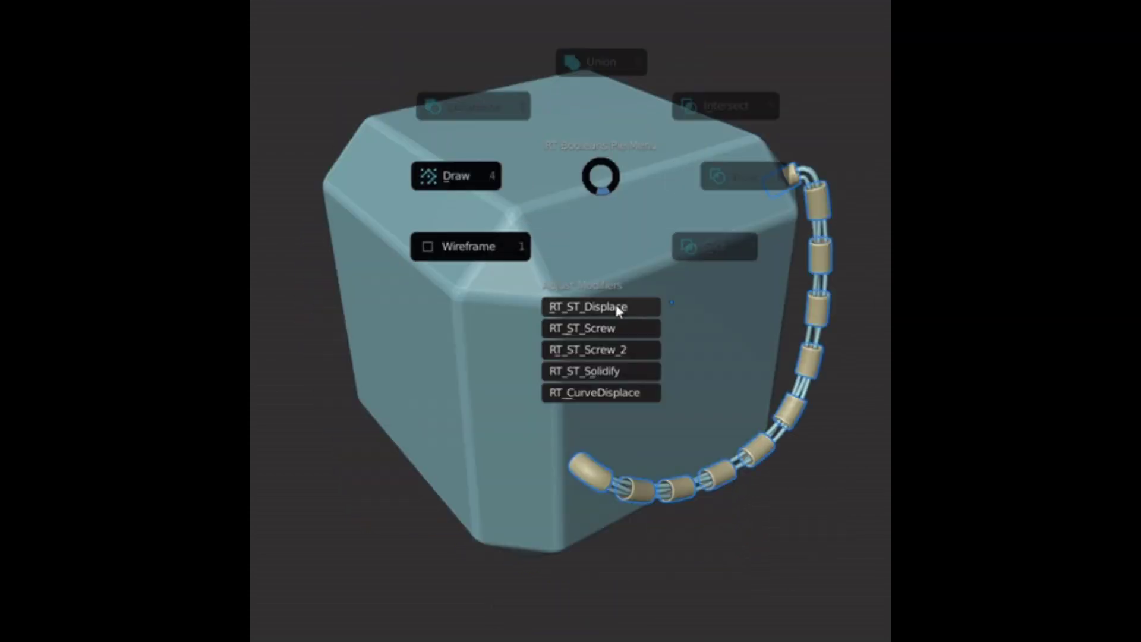
click(618, 310)
click(692, 328)
key(ctrl+shift+b)
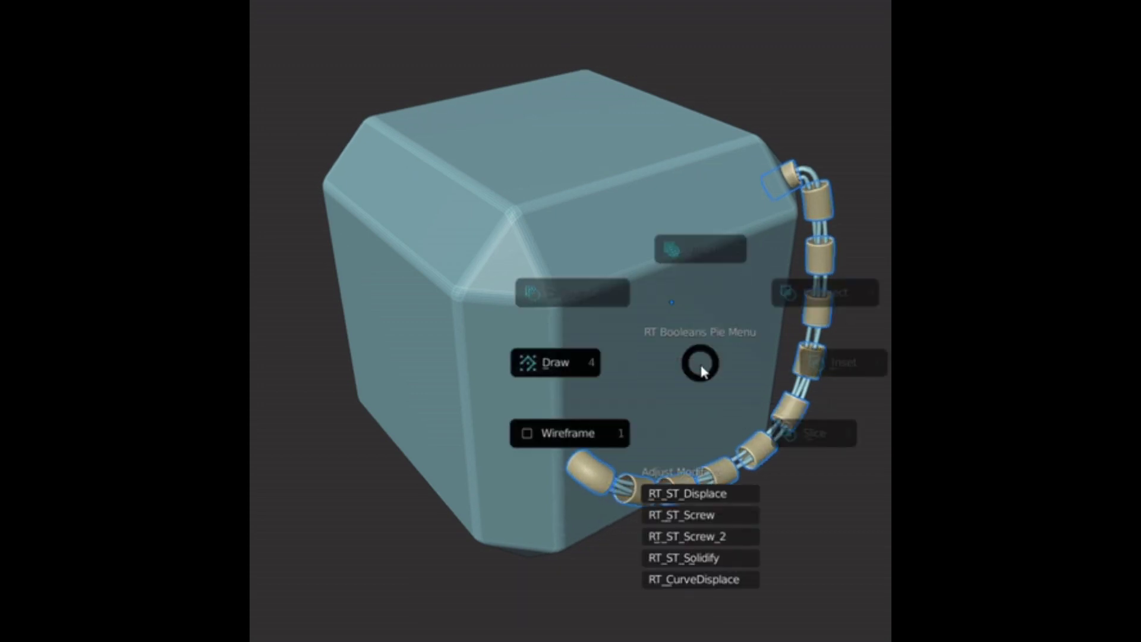
click(691, 559)
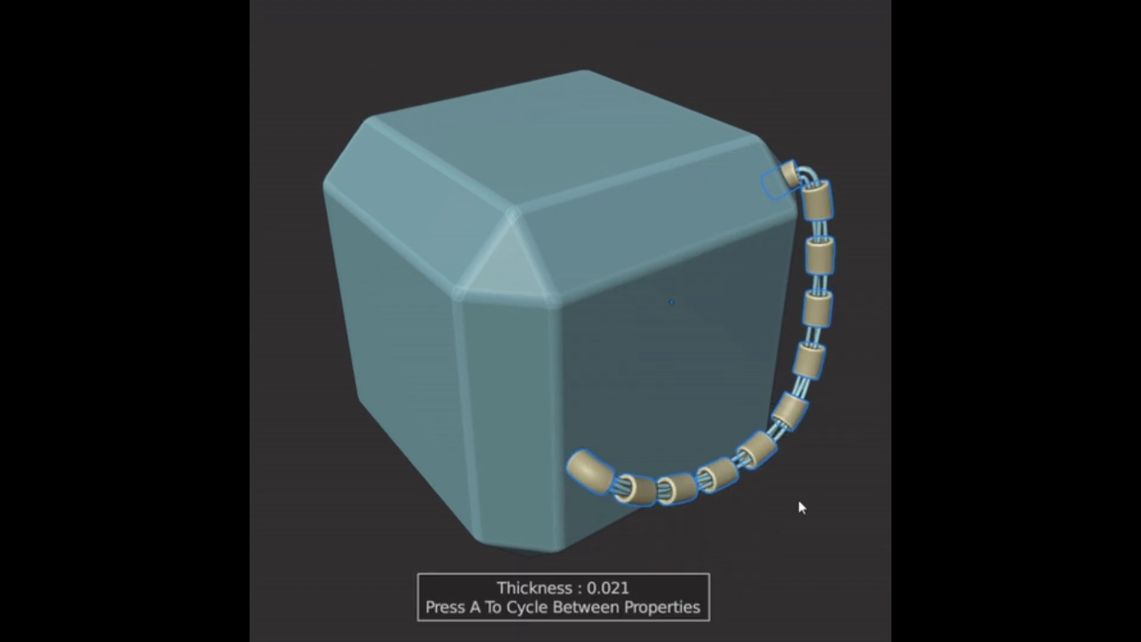
click(665, 386)
Adjust the cube's Bevel width with Adjust Modifiers
click(590, 275)
key(ctrl+shift+b)
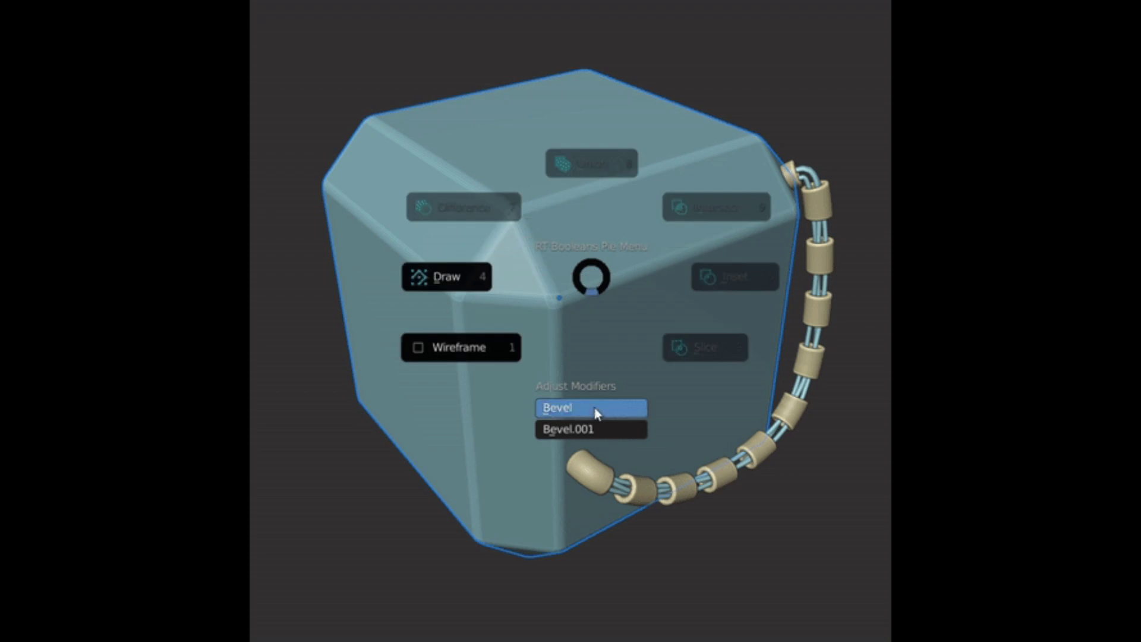
click(570, 404)
click(537, 387)
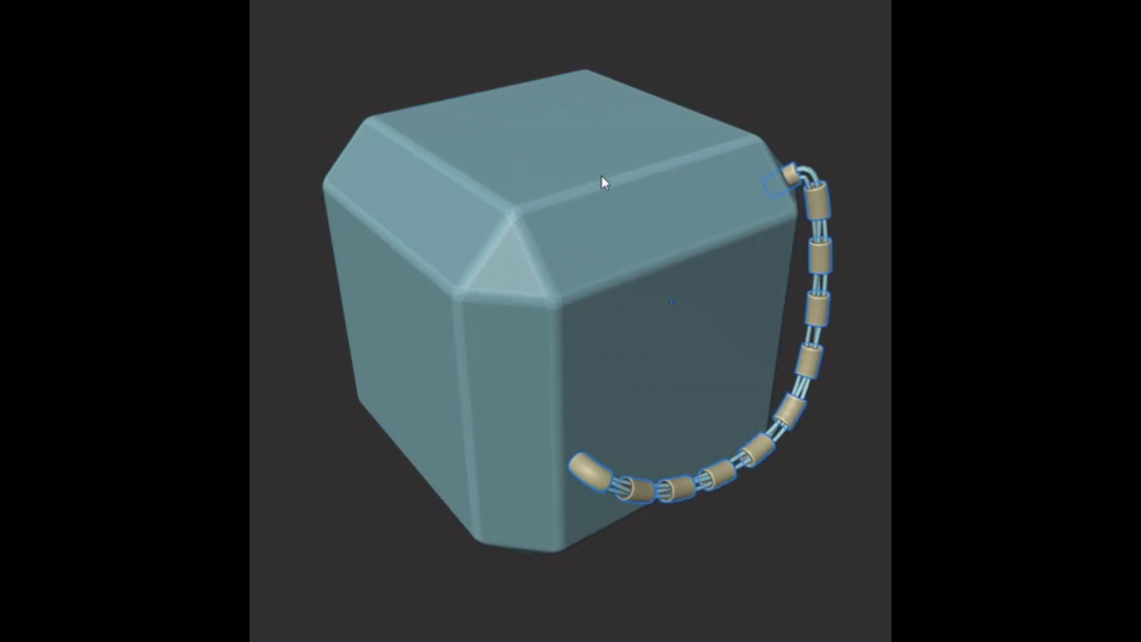
Retune the chain's displace strength and solidify thickness a second time
key(ctrl+shift+b)
click(618, 307)
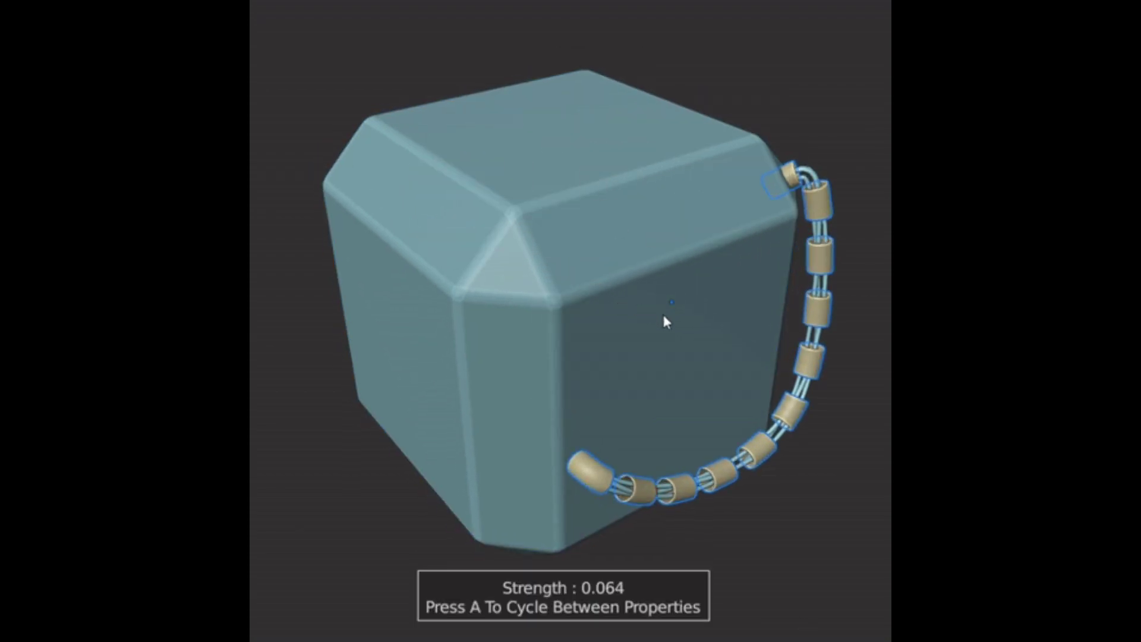
click(690, 323)
key(ctrl+shift+b)
click(692, 566)
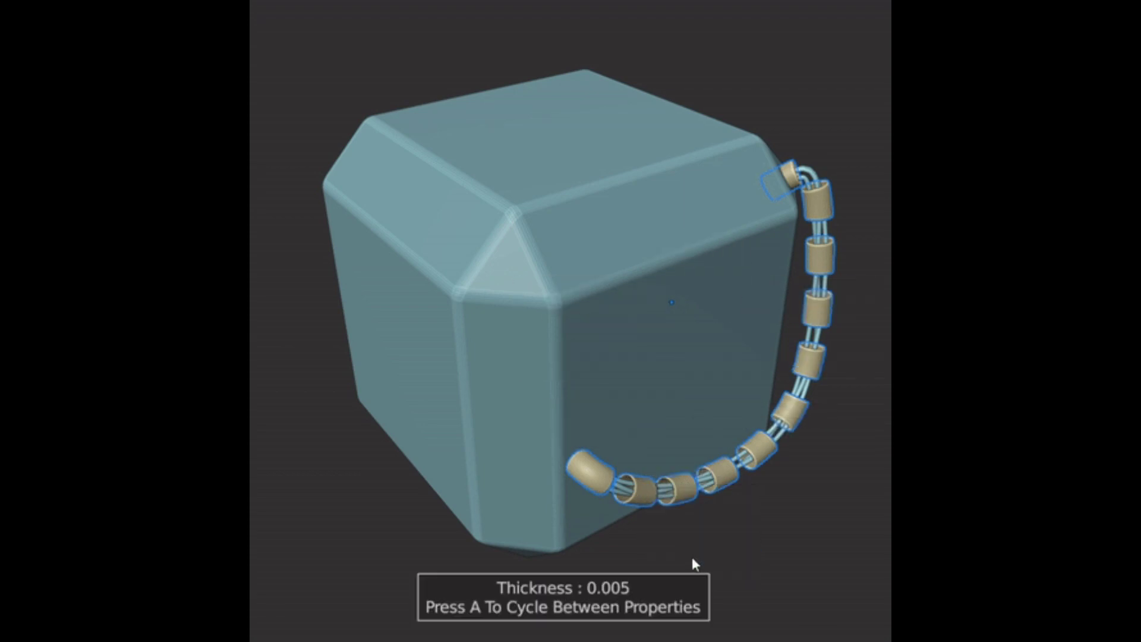
click(799, 504)
Readjust the cube's Bevel once more, then deselect everything
click(591, 276)
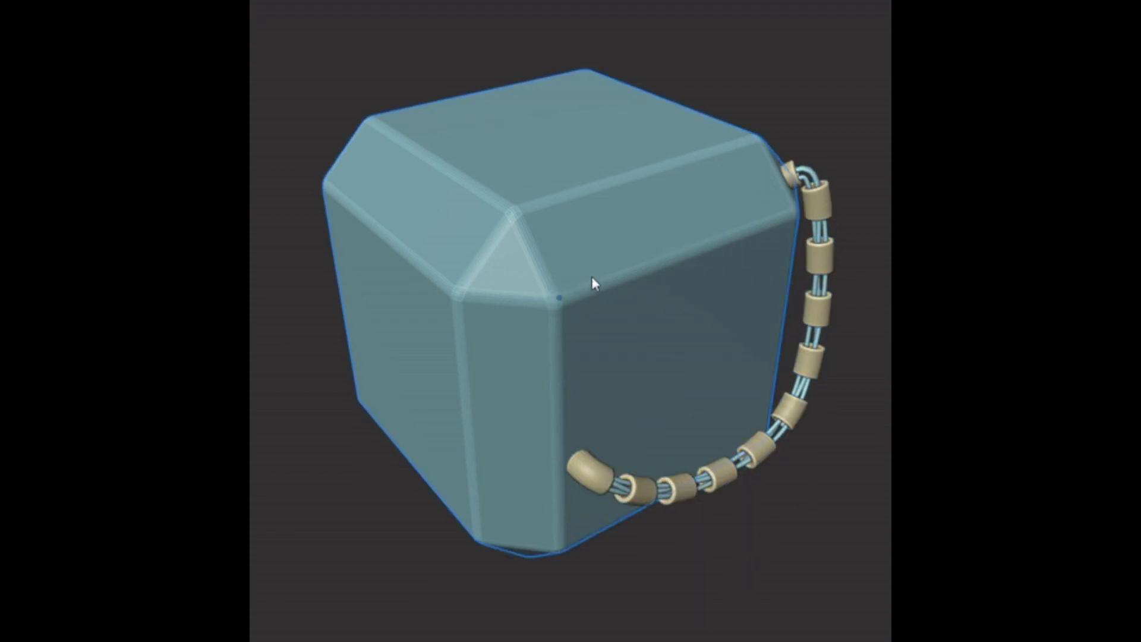
key(ctrl+shift+b)
click(591, 402)
click(536, 380)
key(alt+a)
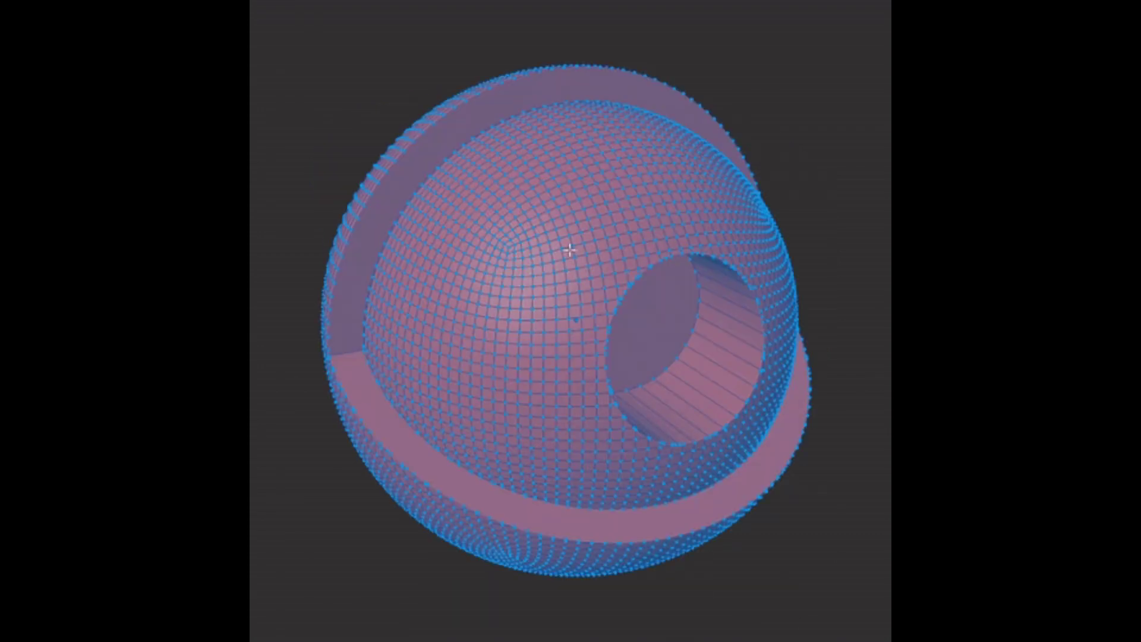
Swap the red orb to its saved mesh backup, enlarging its hole
key(Tab)
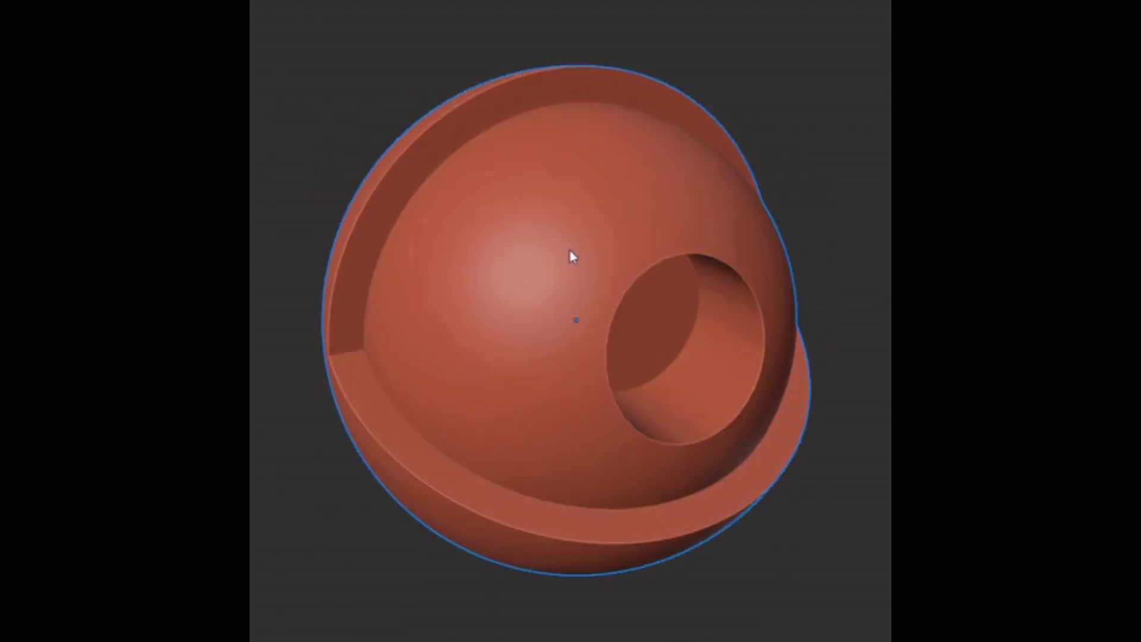
click(624, 318)
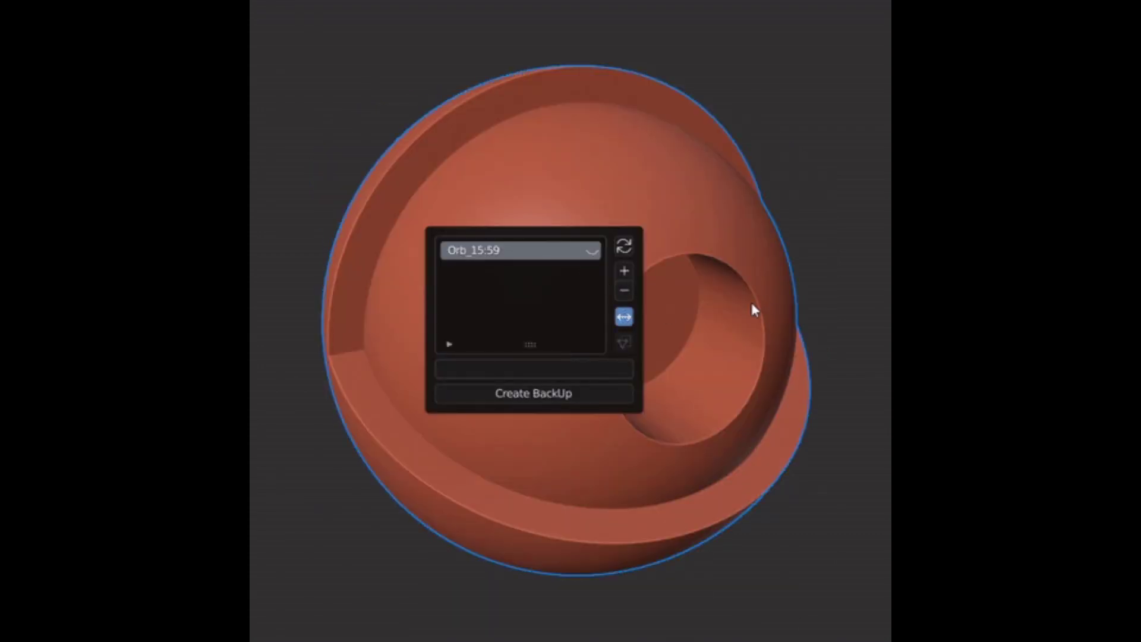
key(Tab)
key(Tab)
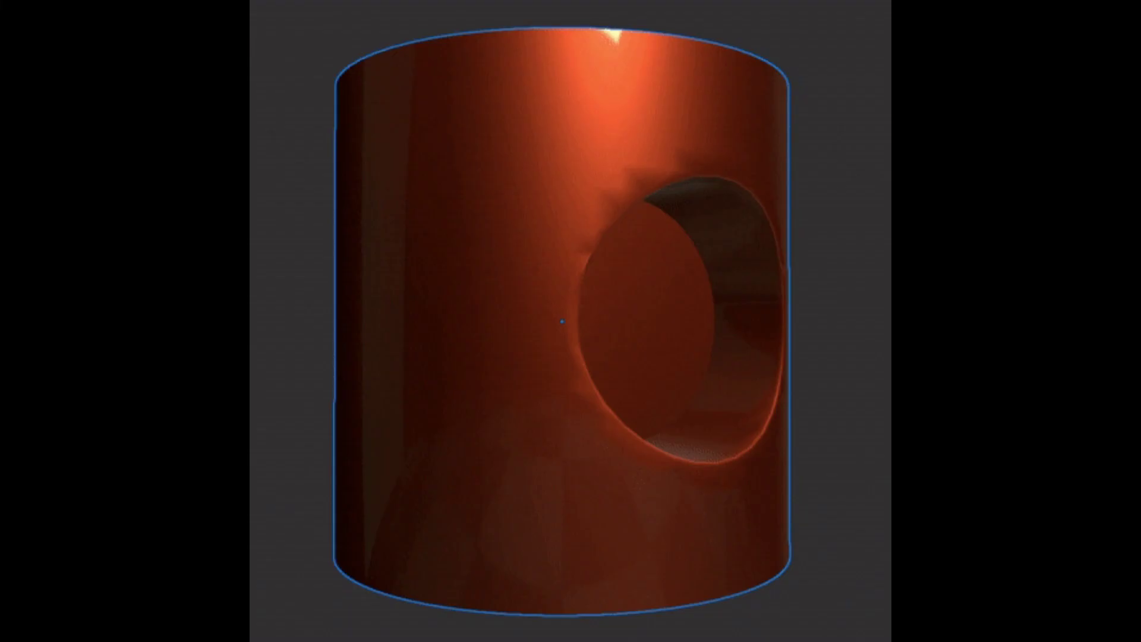
Swap the cylinder to its saved mesh backup from Edit Mode
key(Tab)
key(alt+b)
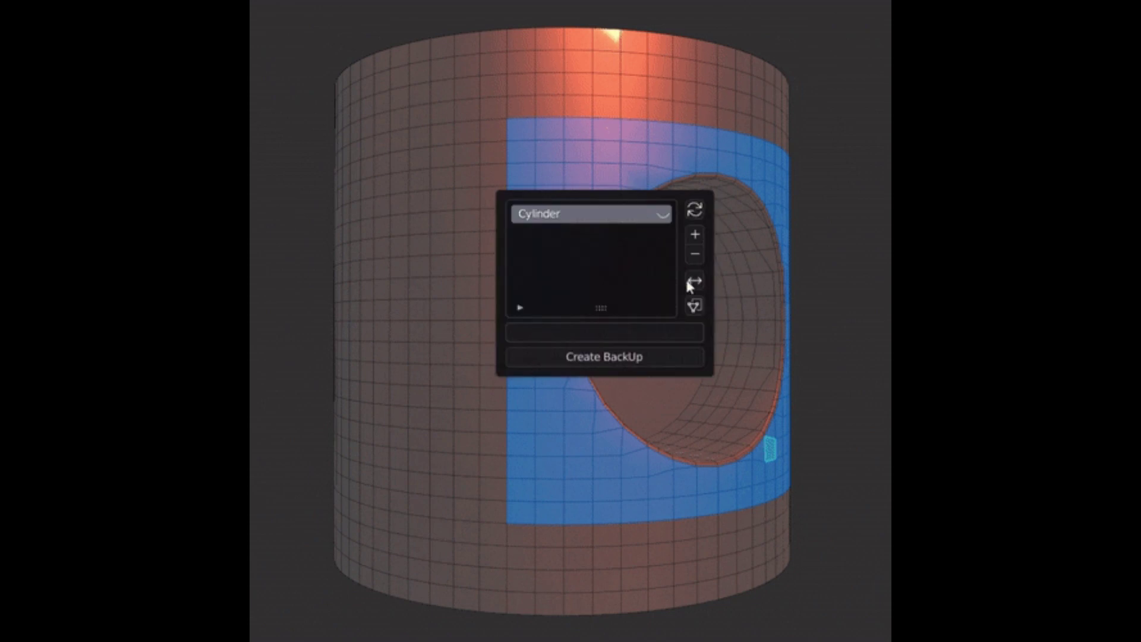
click(695, 307)
key(Tab)
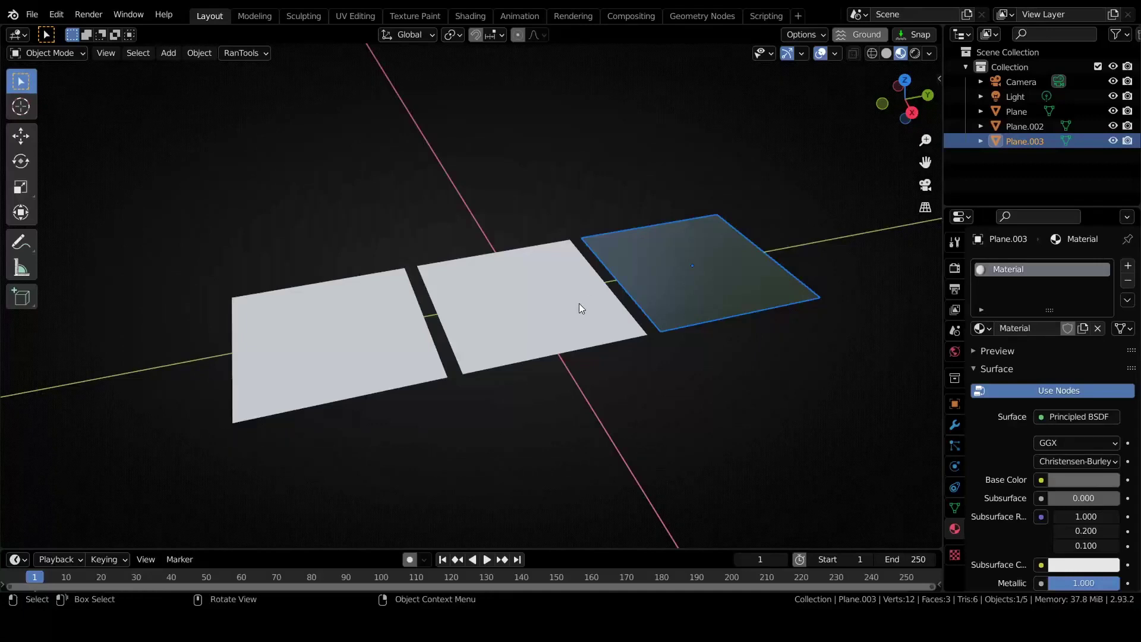
Give the middle plane the Ground039 material, downloaded as 2K-JPG from the Material Library
click(580, 304)
scroll(514, 301, up, 5)
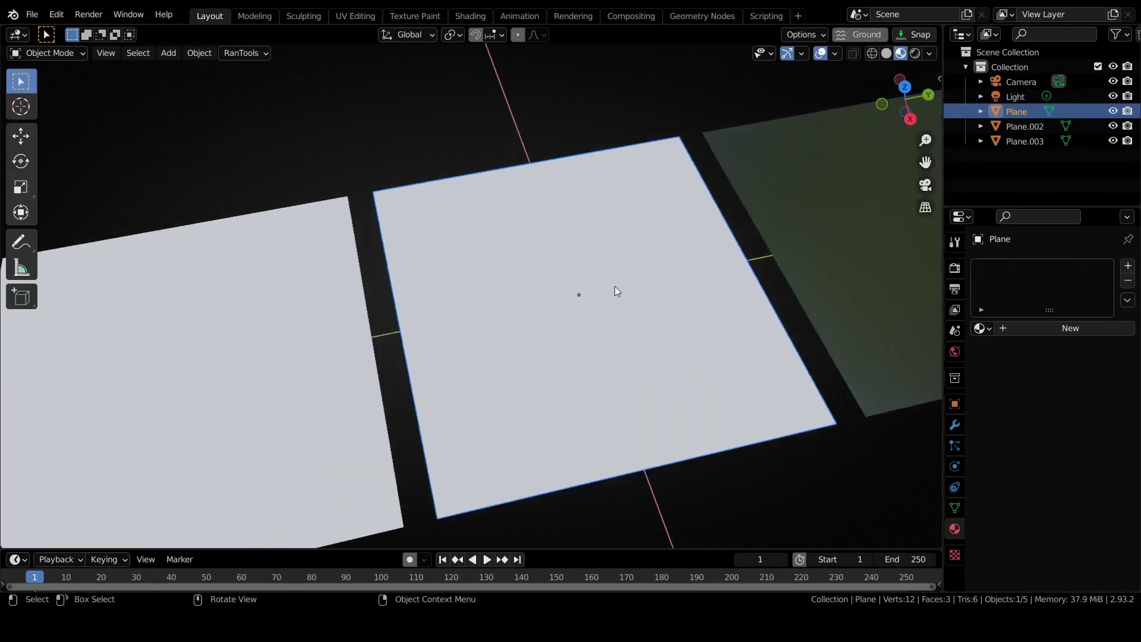
key(alt+m)
click(611, 254)
text(Gr)
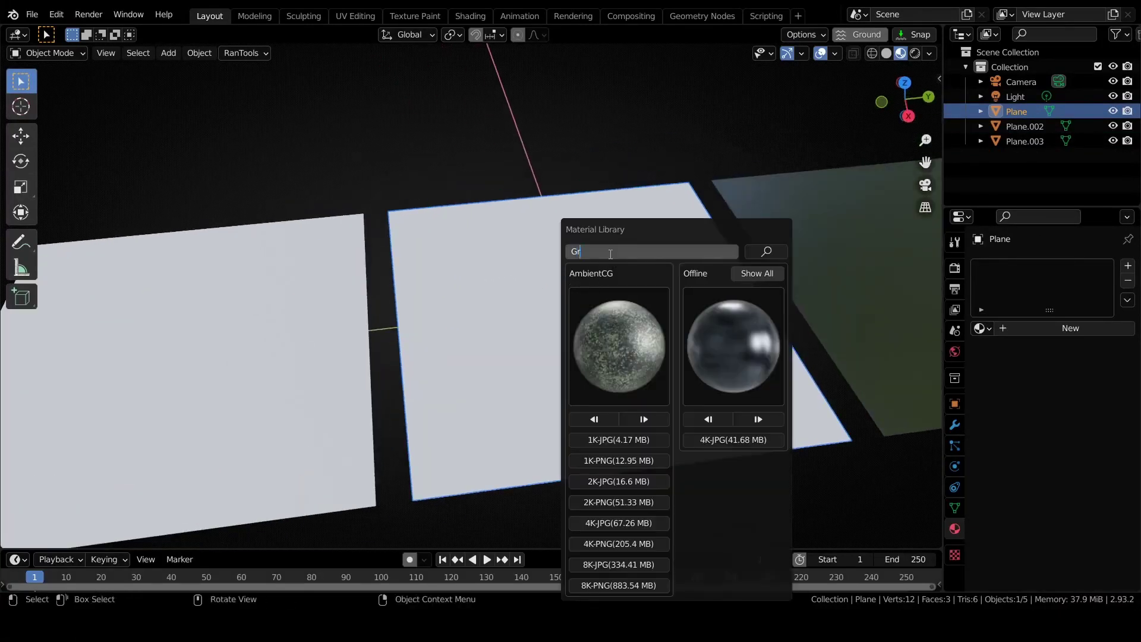
key(Return)
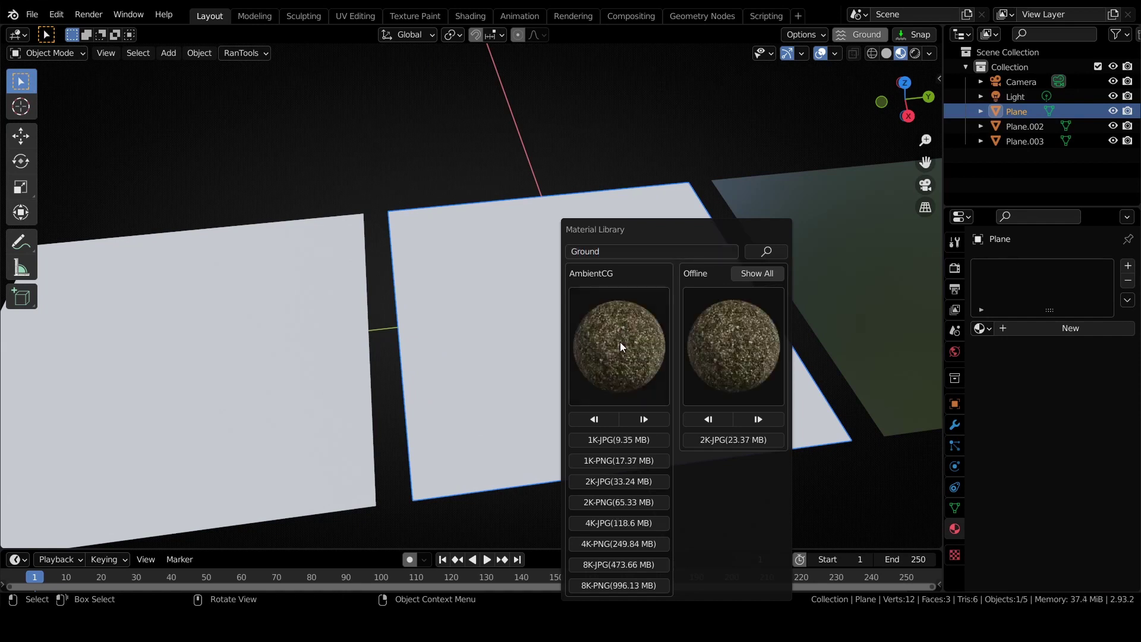
click(619, 341)
click(647, 418)
click(640, 342)
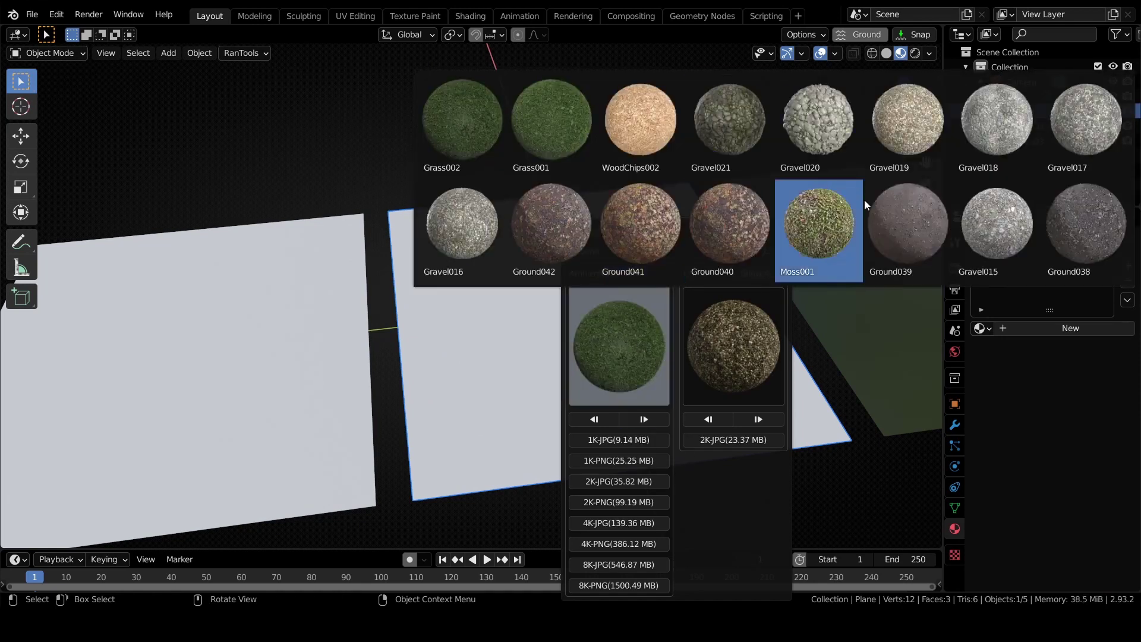
click(843, 220)
click(618, 482)
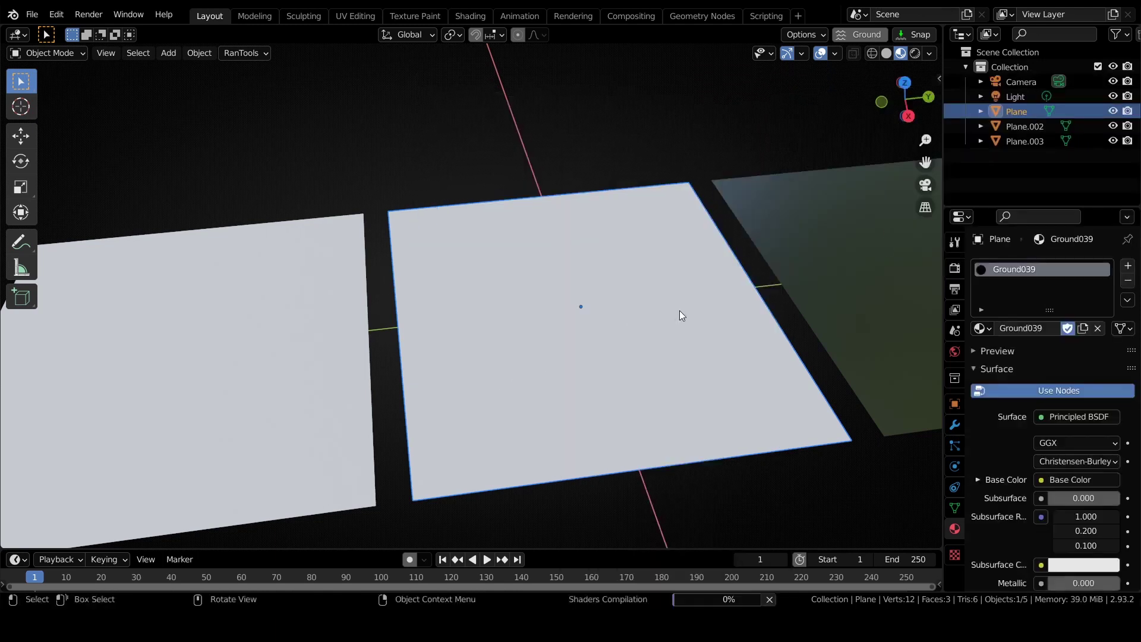
Load MetalPlates007 in 4K-JPG onto Plane.002 through a 'Metal' library search
middle_drag(695, 319, 416, 300)
click(308, 291)
middle_drag(309, 294, 601, 298)
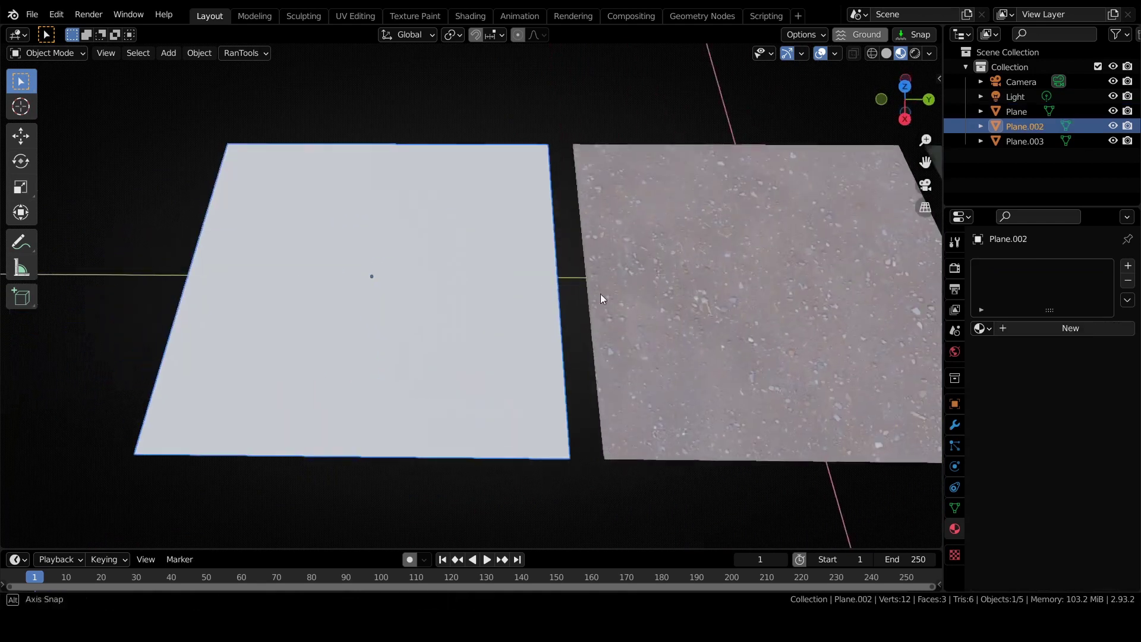
key(shift+m)
click(589, 172)
text(Me)
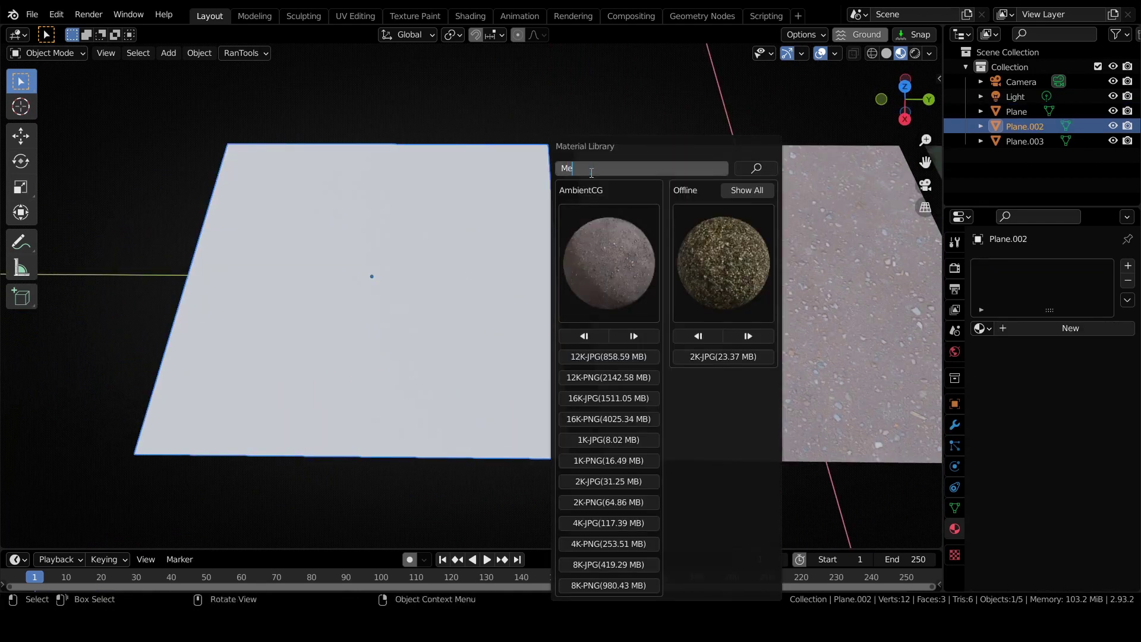
text(tal)
key(Return)
click(703, 222)
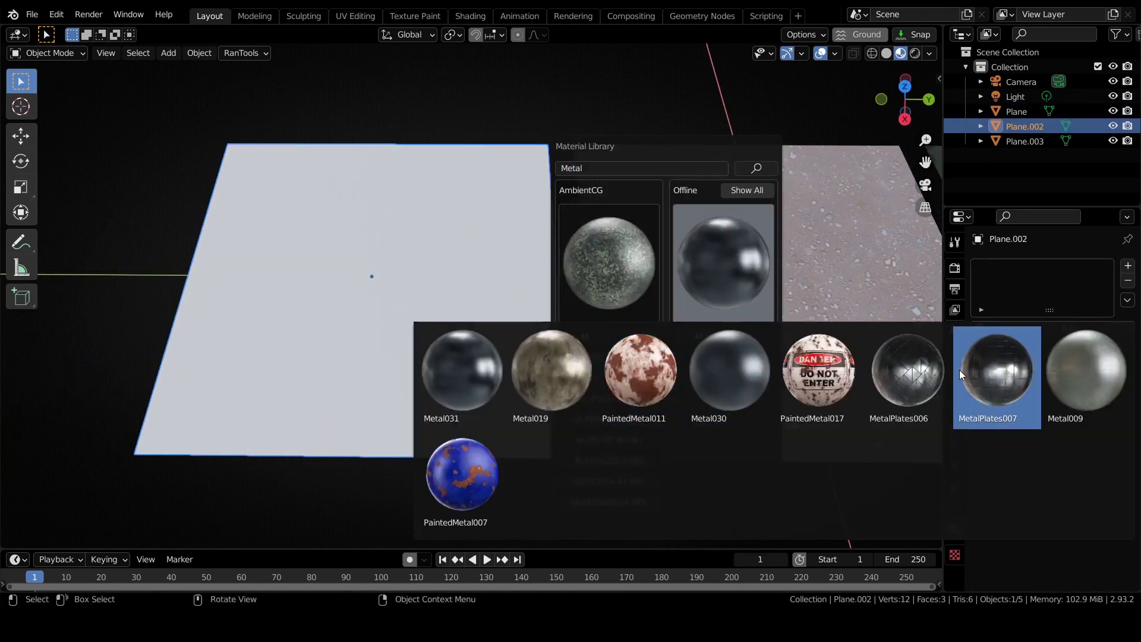
click(991, 372)
click(745, 358)
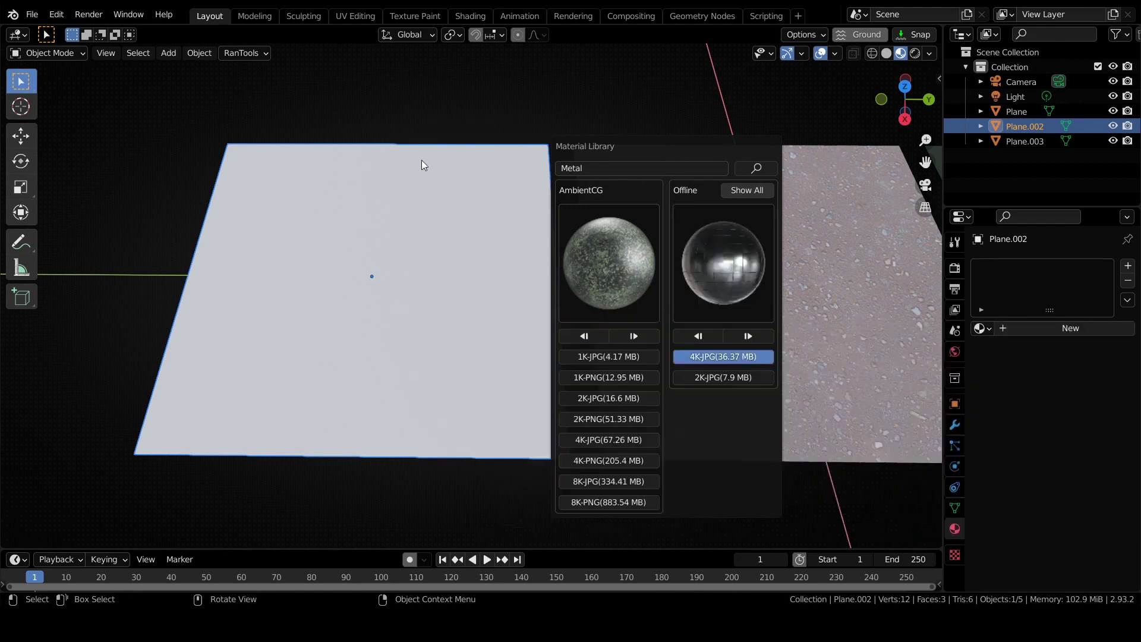
Select the Ground039 plane and view its node tree in the Shading workspace
middle_drag(608, 176, 597, 232)
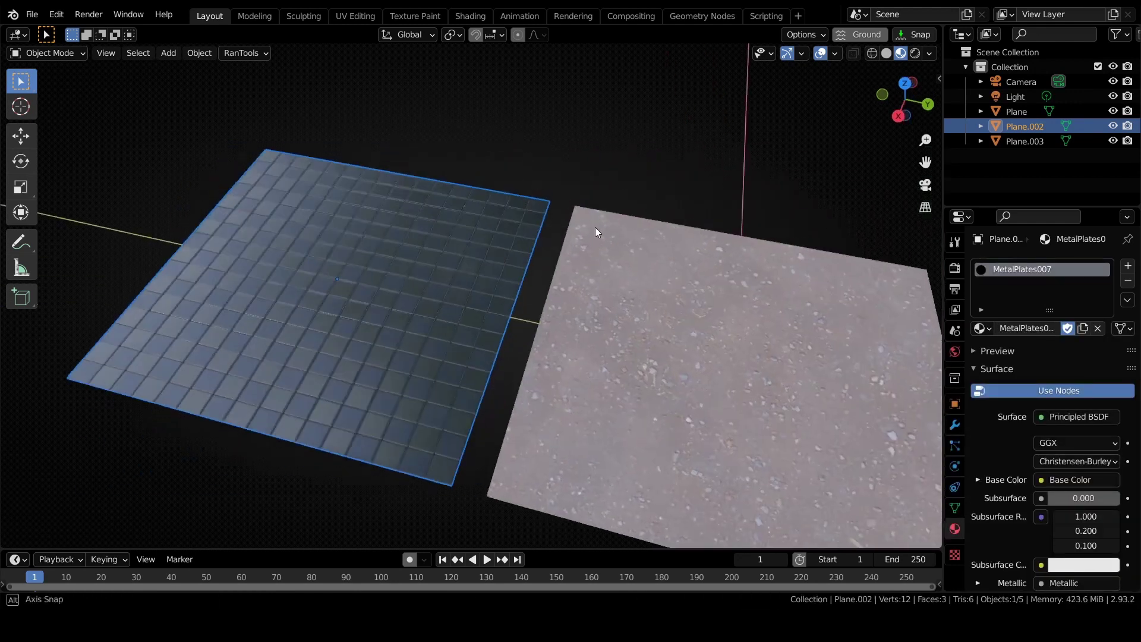
scroll(589, 231, up, 3)
click(523, 251)
click(470, 15)
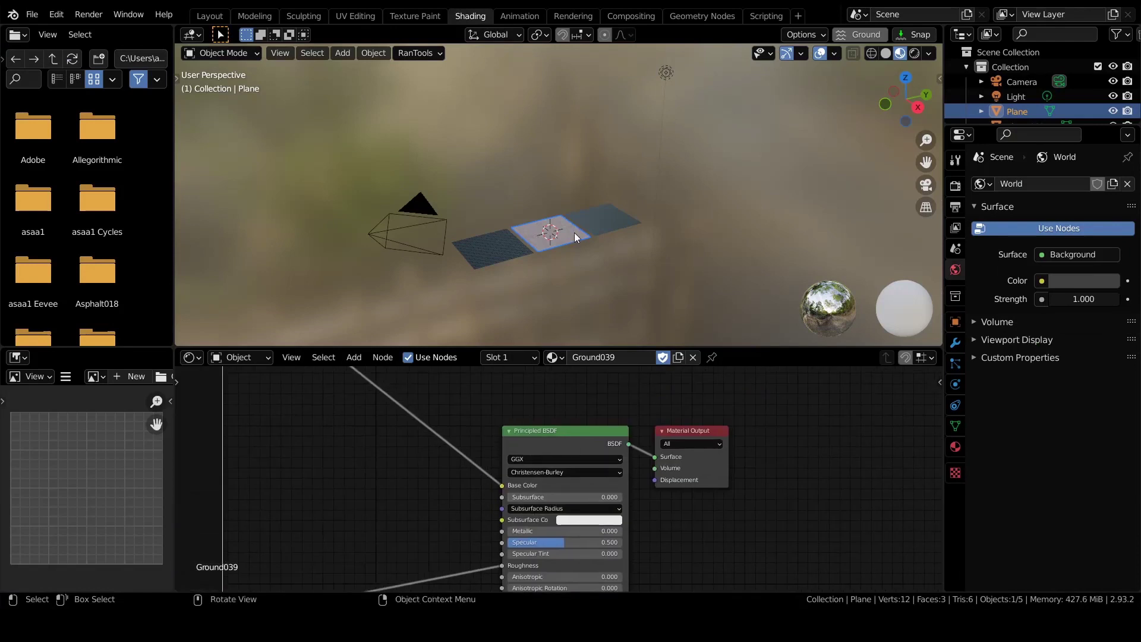
scroll(574, 233, up, 3)
middle_drag(580, 385, 566, 466)
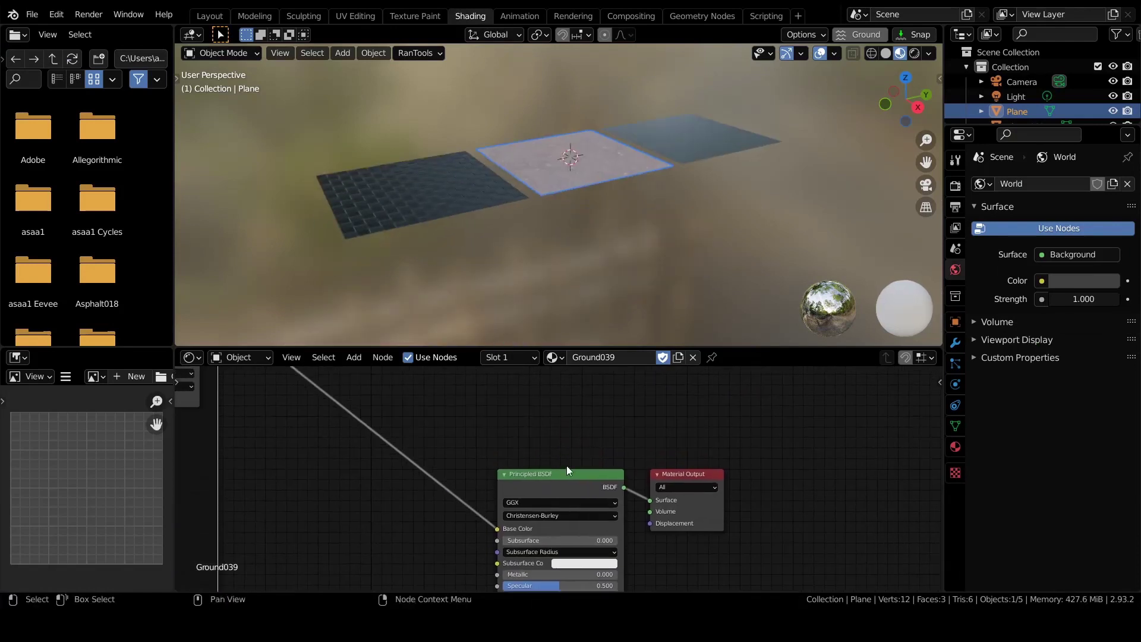
Mix Grass001 into Ground039 with a Noise Texture mask, Scale 1.28, ColorRamp position 0.494
scroll(661, 190, up, 5)
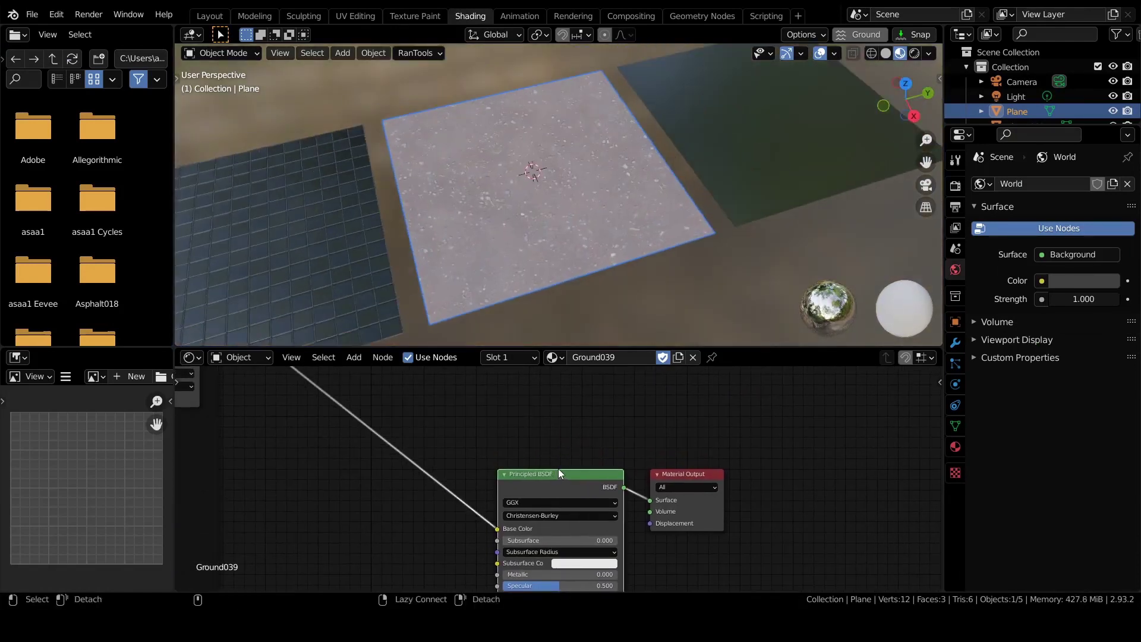
key(alt+m)
mouse_move(558, 469)
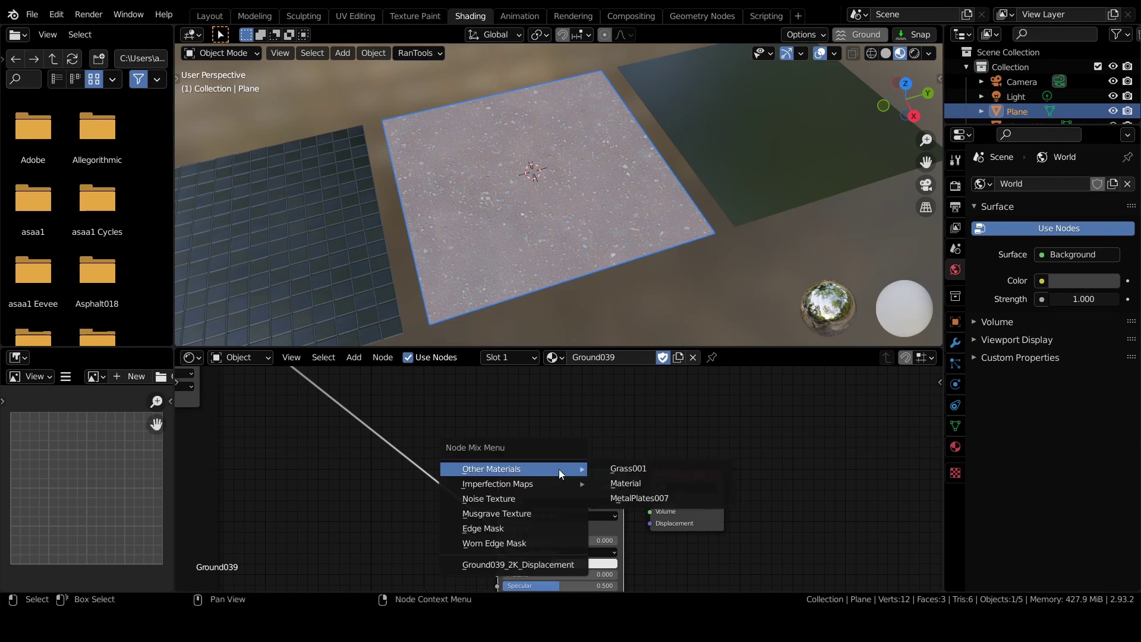
click(630, 467)
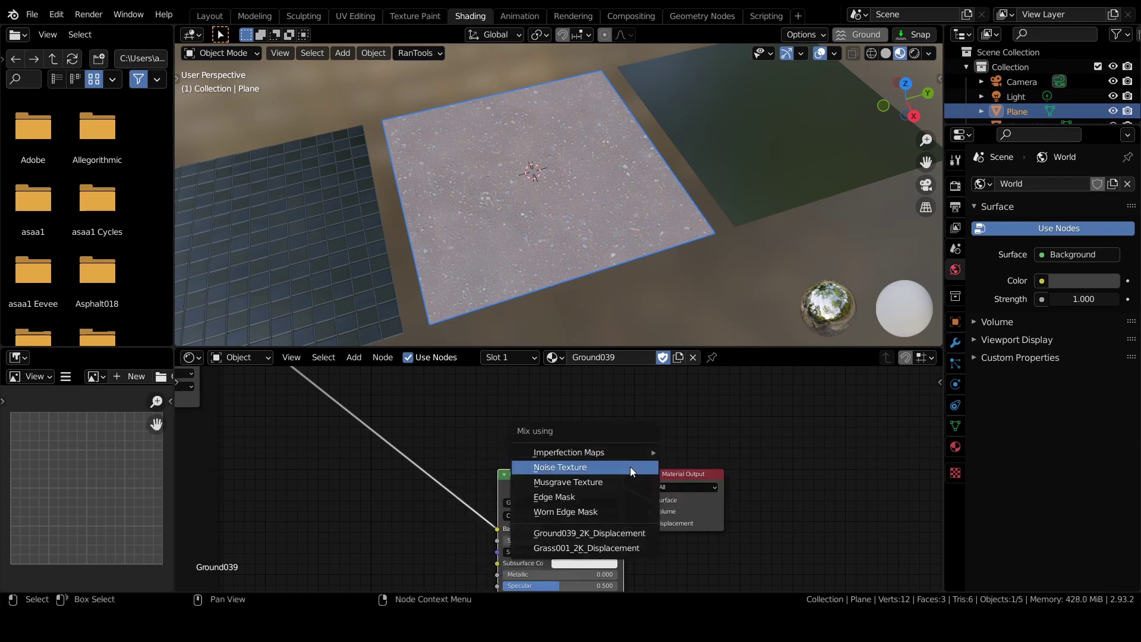
click(578, 472)
scroll(585, 225, up, 5)
scroll(592, 408, up, 3)
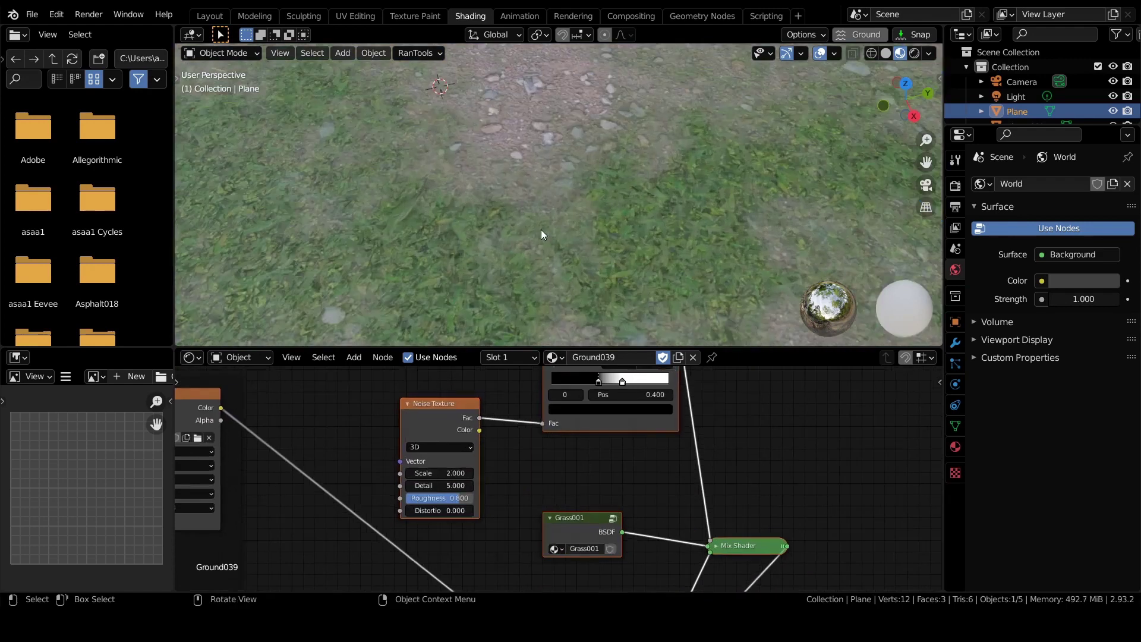
scroll(592, 408, up, 2)
drag(437, 518, 419, 518)
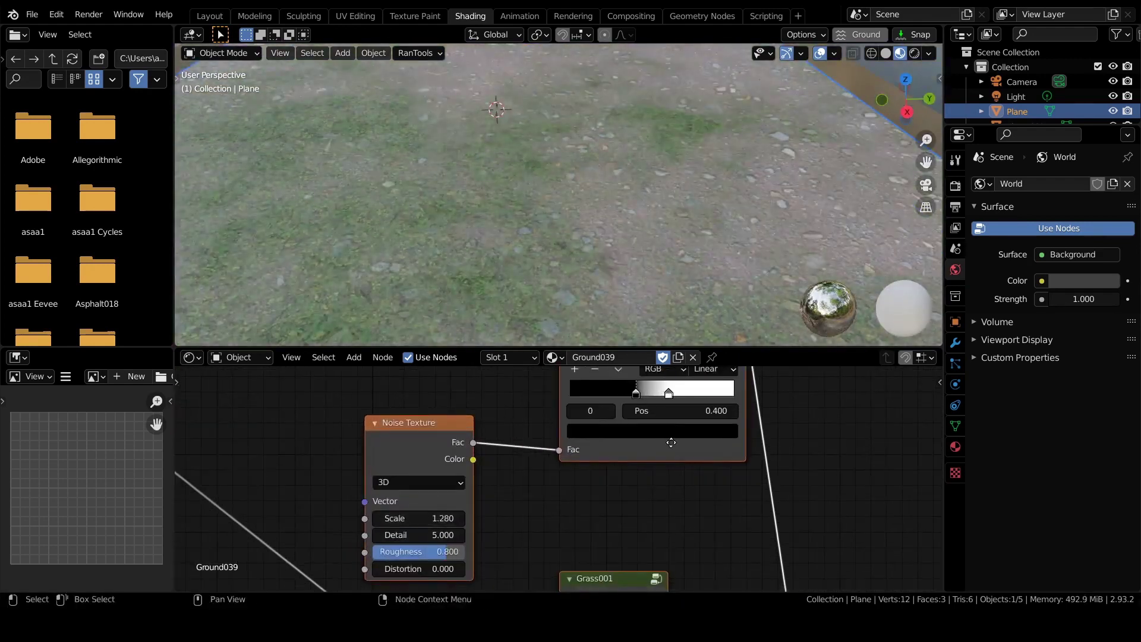
middle_drag(638, 402, 631, 445)
drag(631, 445, 658, 440)
Mix SurfaceImperfections008_2K_var1 into the MetalPlates007 roughness
scroll(525, 202, down, 5)
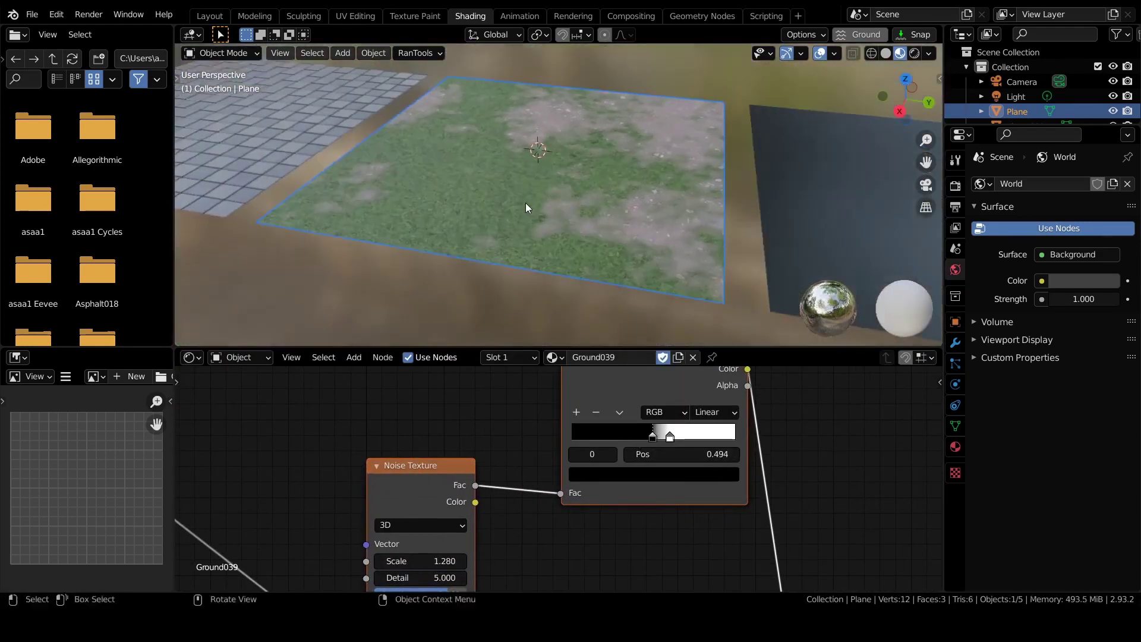
click(415, 228)
scroll(655, 429, down, 4)
scroll(454, 456, up, 5)
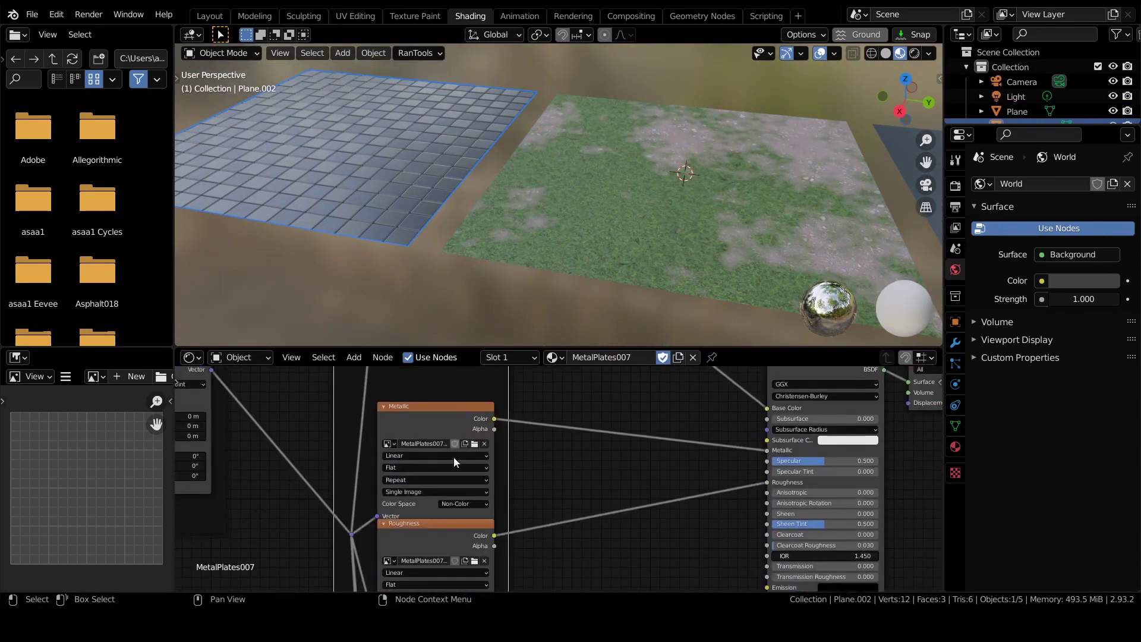
scroll(444, 501, up, 3)
key(shift+m)
mouse_move(456, 511)
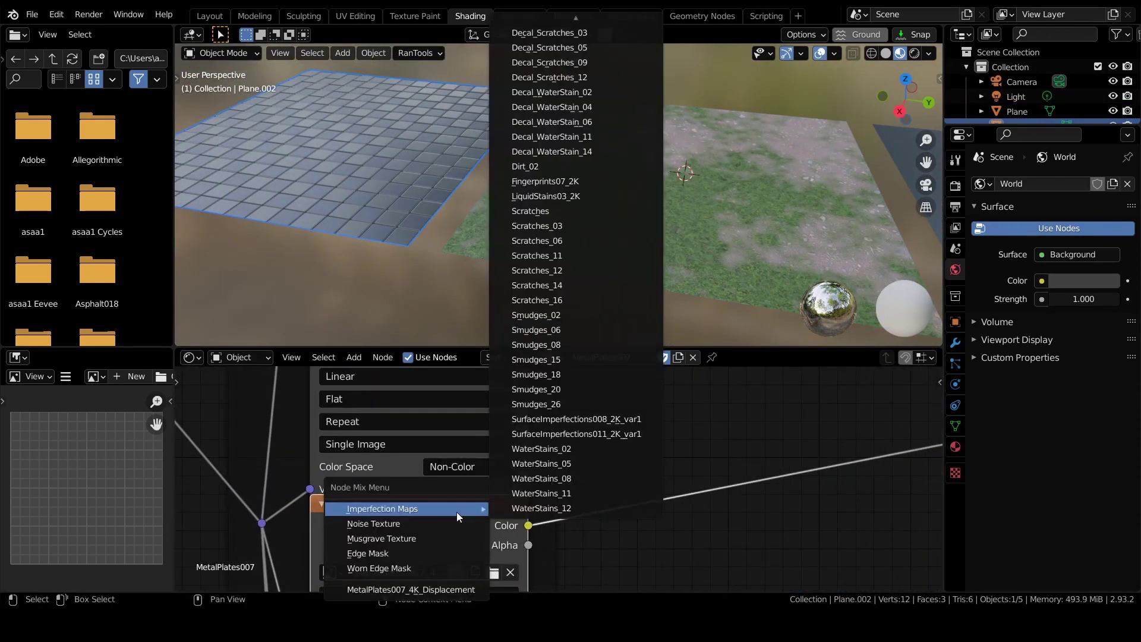
click(549, 419)
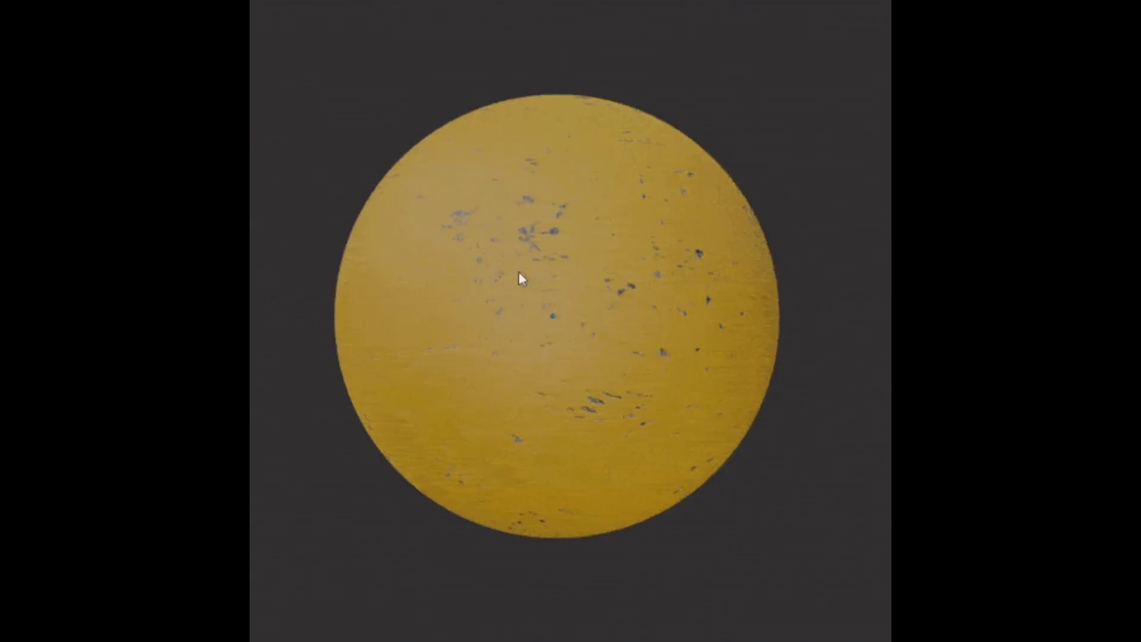
Set the sphere to Roughness 0.497, Metallic 1.7, hue 1.0 (blue), and bake the cube's bevels
key(alt+q)
mouse_move(670, 426)
mouse_down()
mouse_move(749, 426)
mouse_move(618, 426)
mouse_move(737, 396)
mouse_move(676, 396)
mouse_move(757, 396)
mouse_up()
click(713, 397)
click(713, 368)
drag(574, 368, 654, 369)
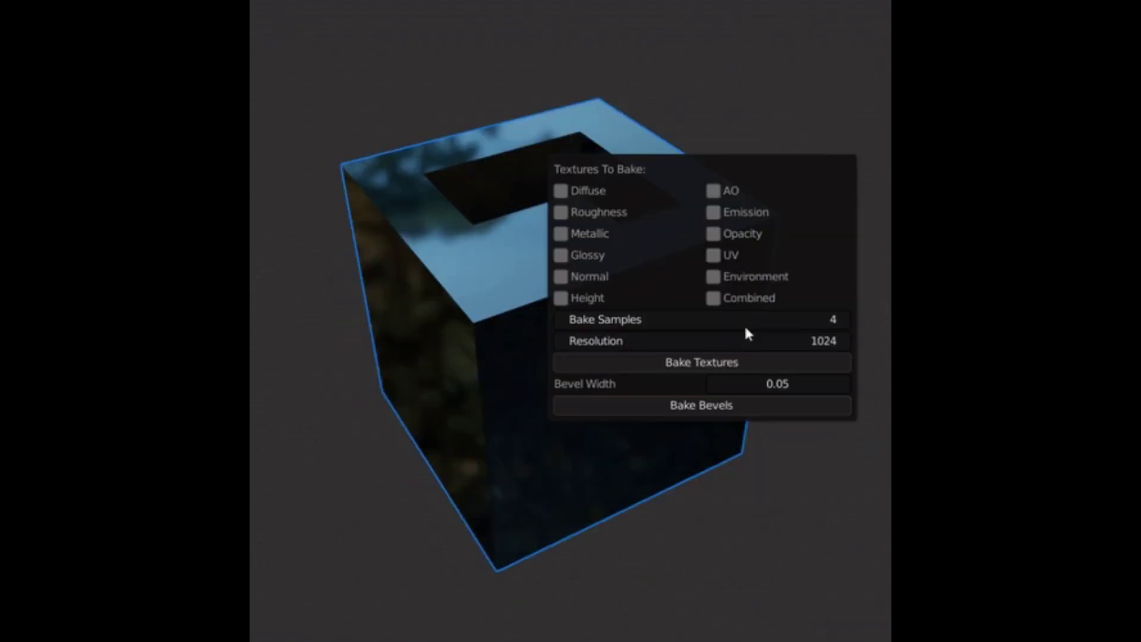
click(768, 407)
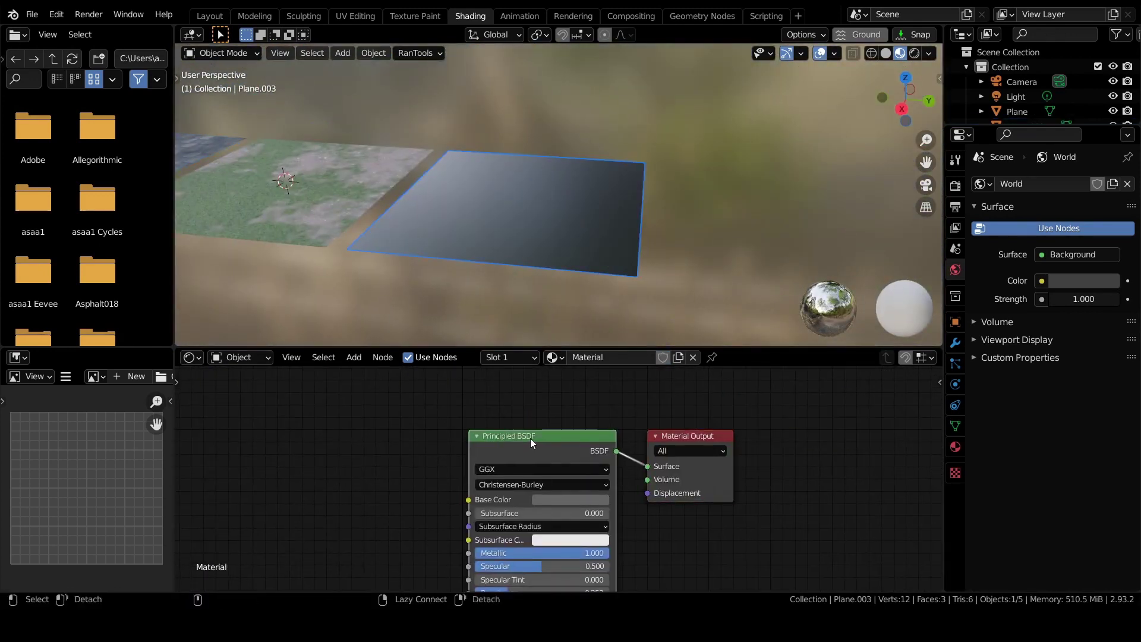
Surround Suzanne with the tracked three-light preset from Light Setup
key(ctrl+shift+m)
mouse_move(506, 444)
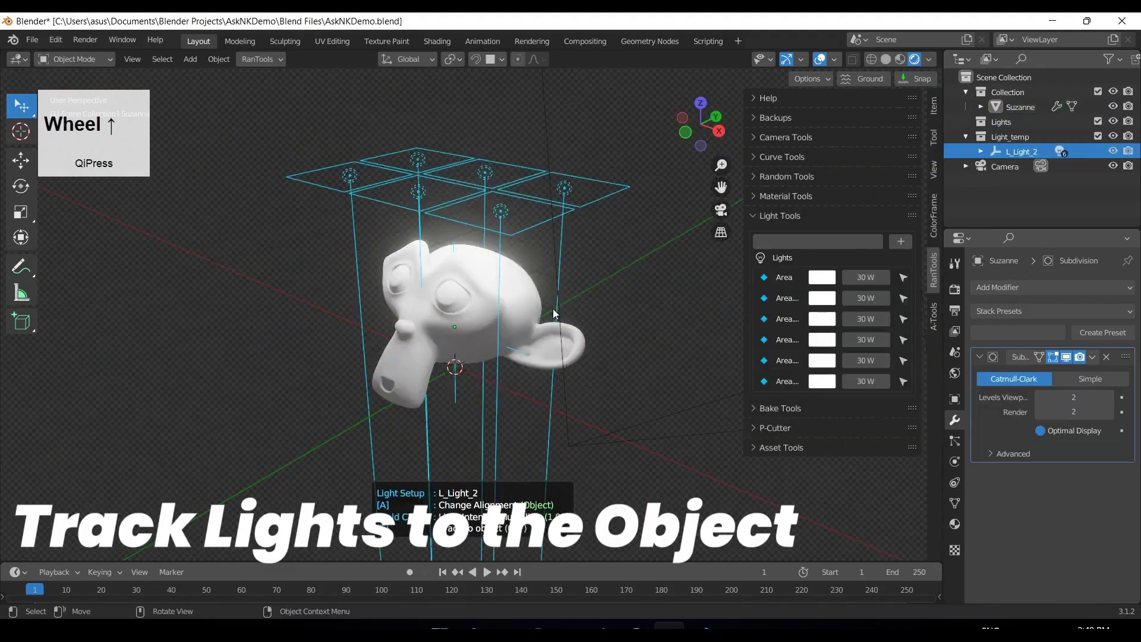
scroll(553, 309, up, 1)
click(553, 308)
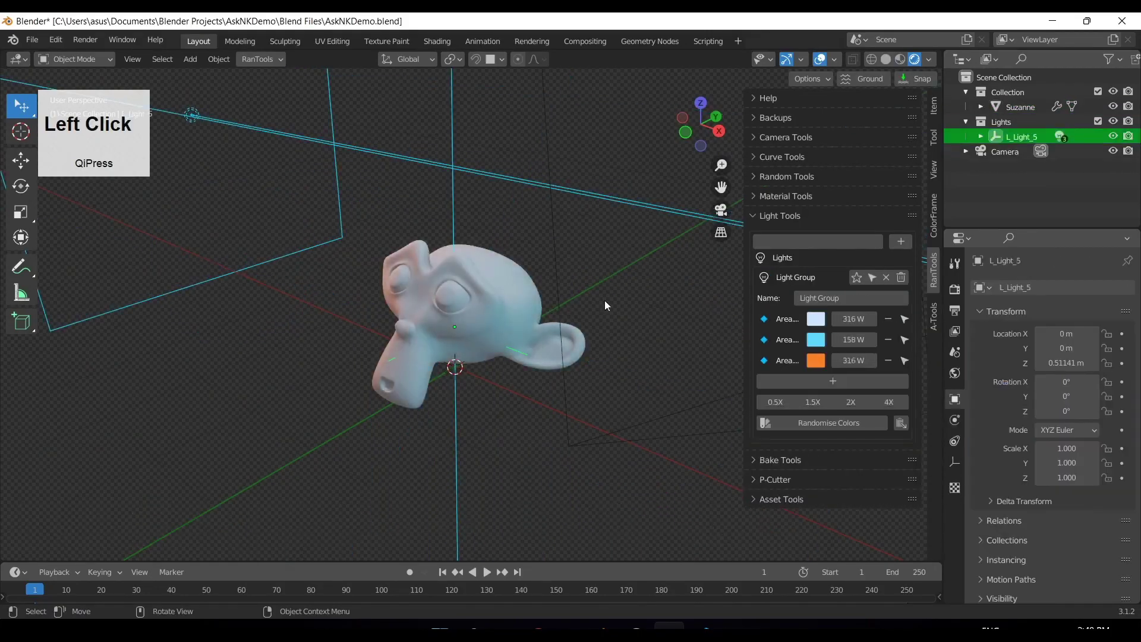
In camera view, place backdrop BD_BackDrop_6 behind Suzanne
key(KP_0)
click(471, 330)
scroll(505, 297, up, 3)
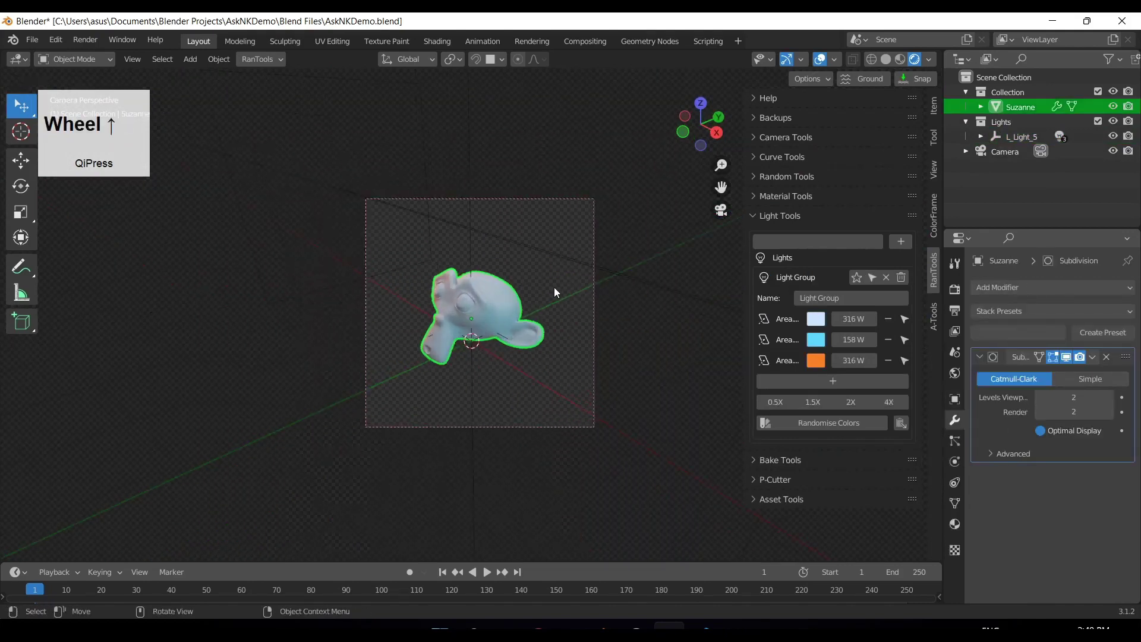
key(u)
scroll(551, 284, up, 5)
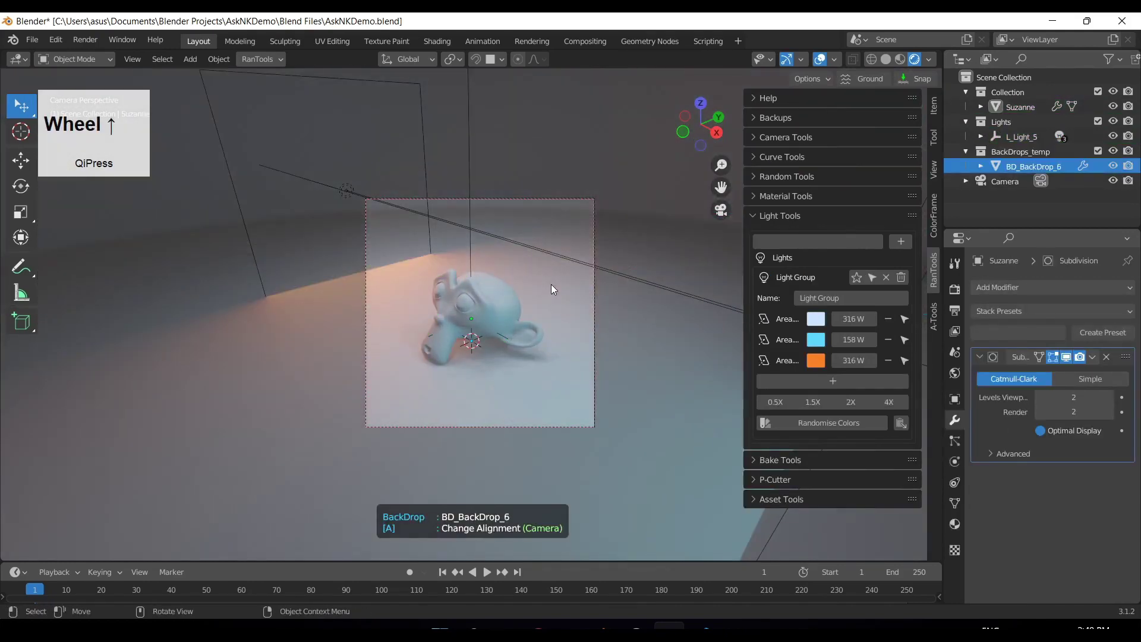
scroll(551, 285, down, 2)
click(550, 284)
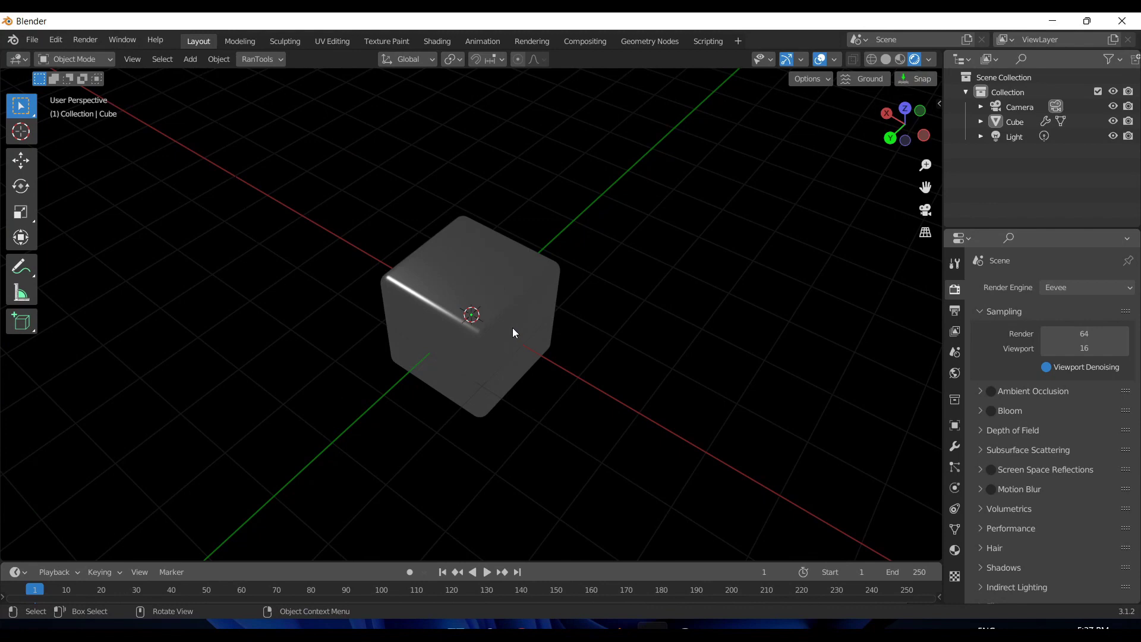
Search the HDRI Library for 'Overcast' and download the PolyHaven 4k-hdr (27.06 MB) version
middle_drag(514, 332, 450, 269)
key(shift+h)
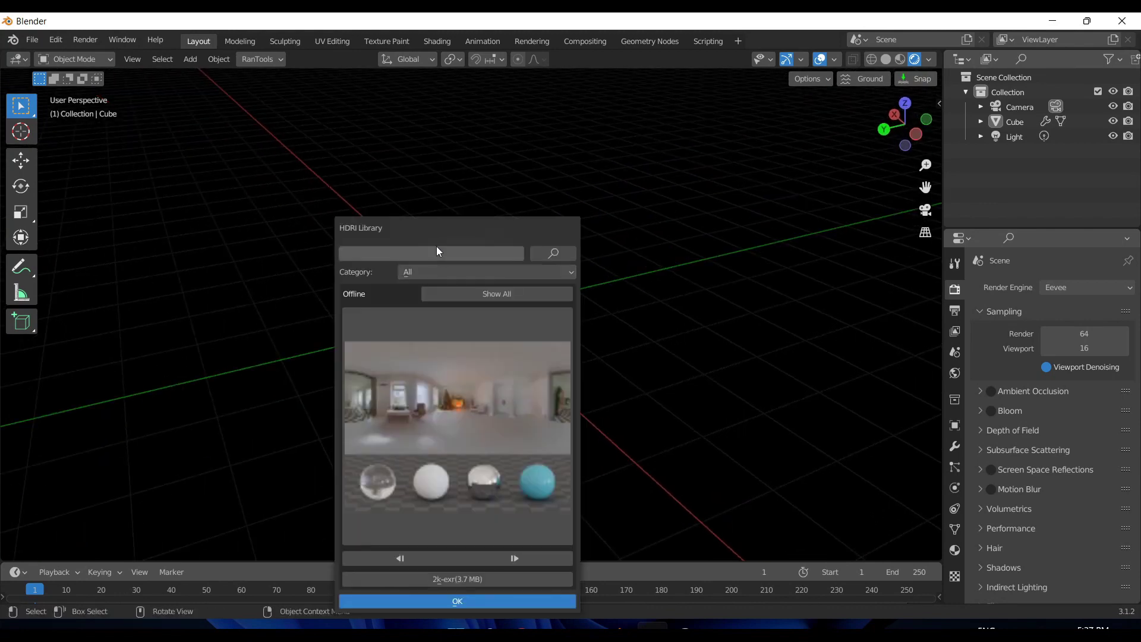
click(451, 256)
text(Over)
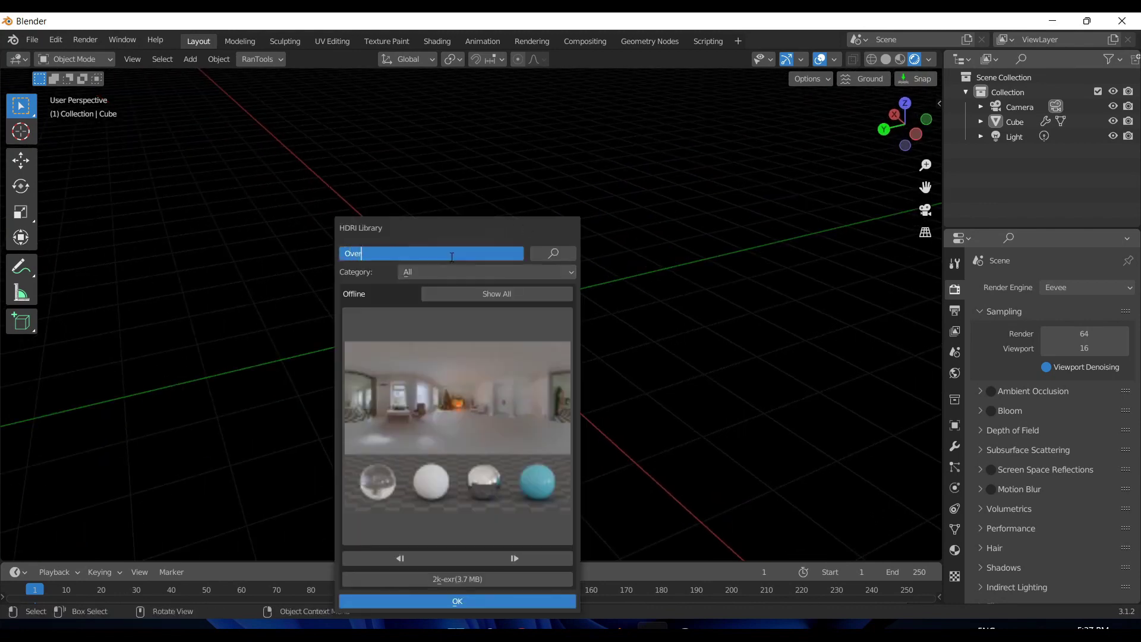
text(cast)
key(Return)
click(438, 219)
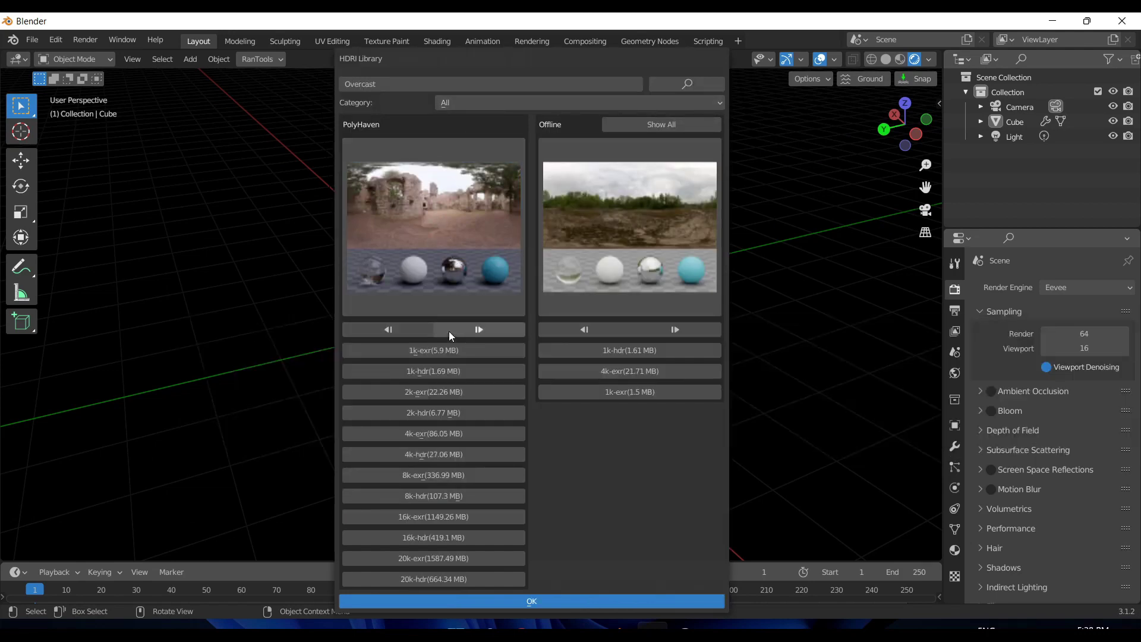
click(454, 221)
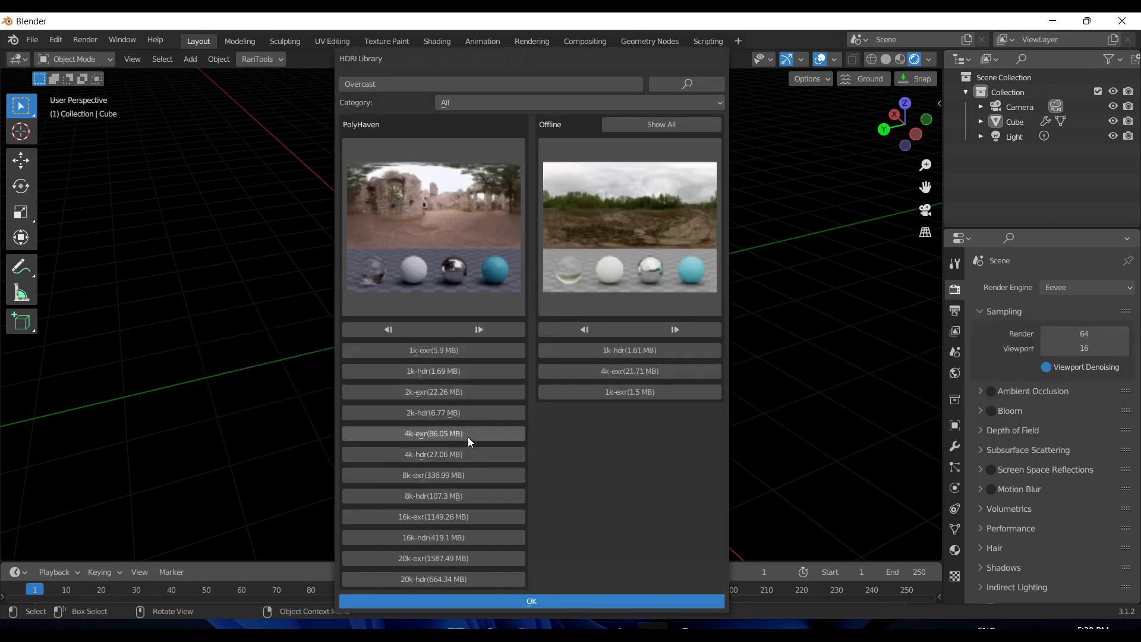
click(467, 455)
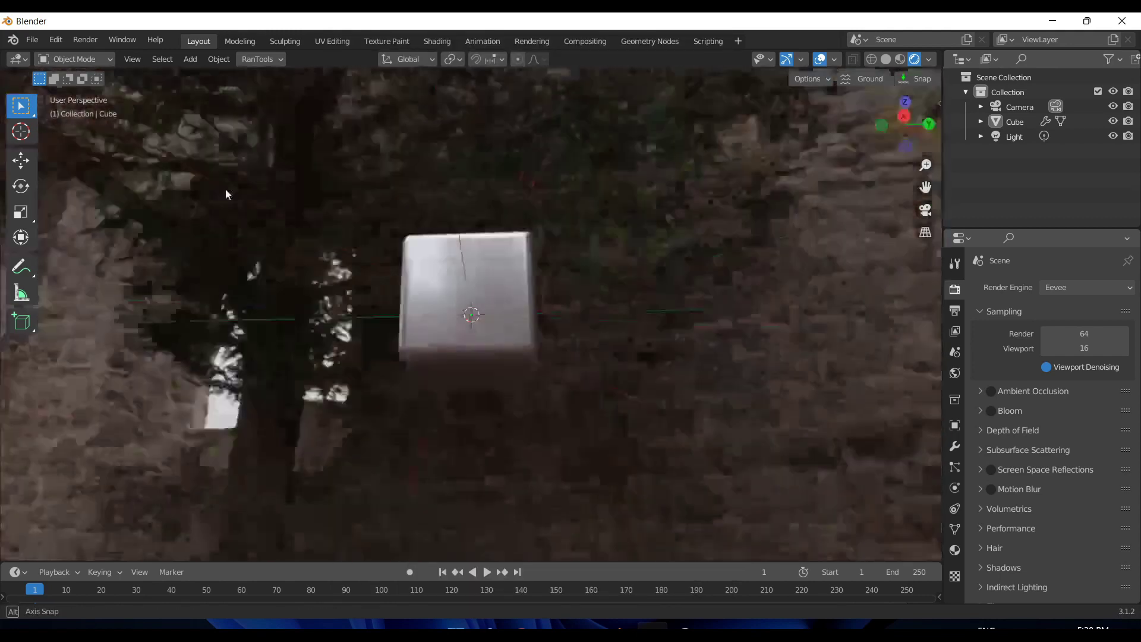
Orbit around the cube to view the new overcast world background
middle_drag(226, 188, 441, 273)
scroll(441, 273, up, 3)
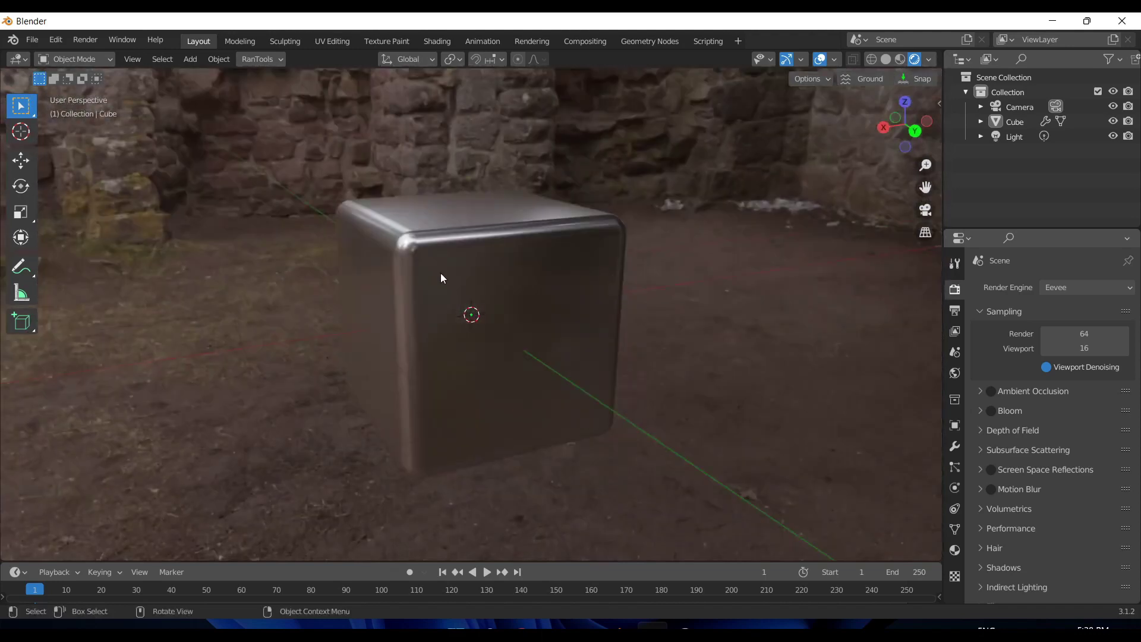
click(444, 271)
key(shift+h)
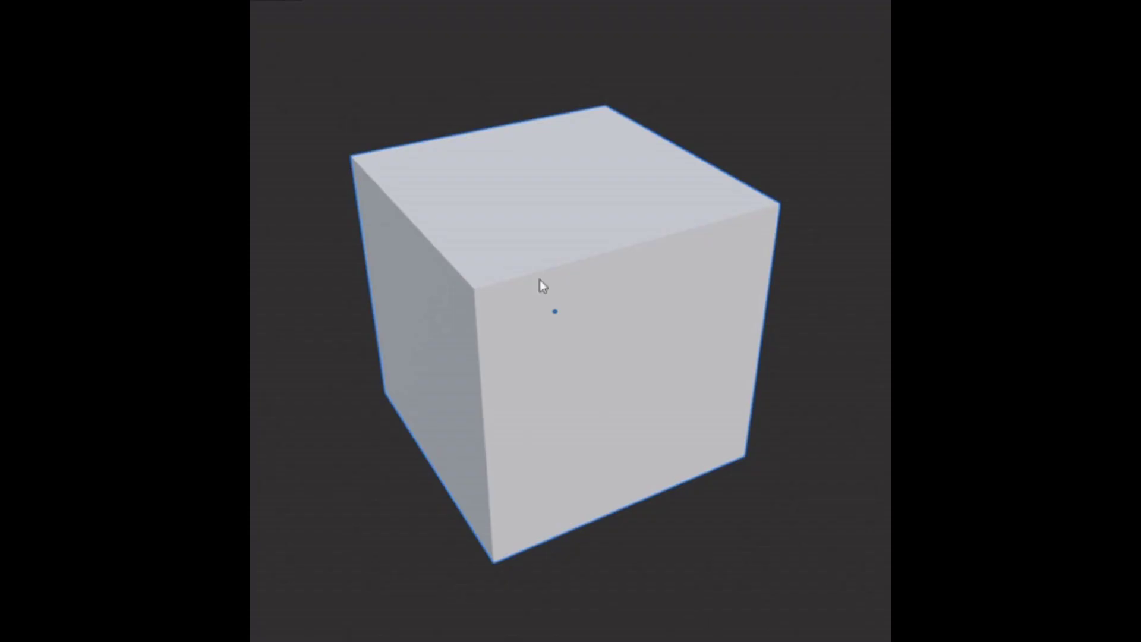
key(ctrl+shift+a)
Append the CheckerBoard material onto the cube via a 'checker' search filtered to Materials
text(c)
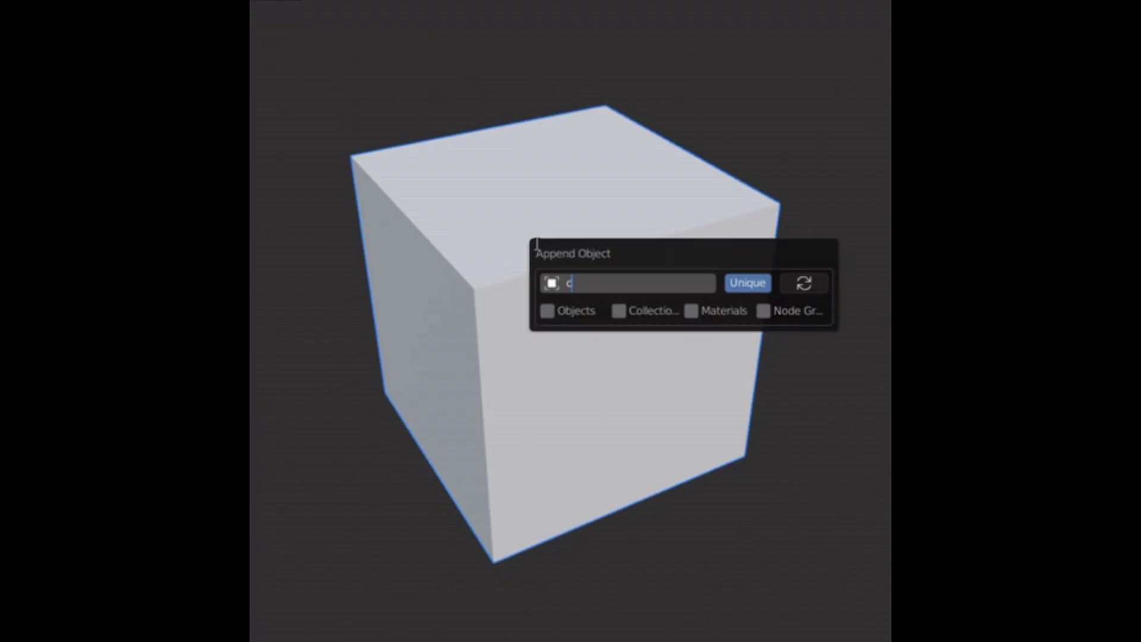
text(hecker)
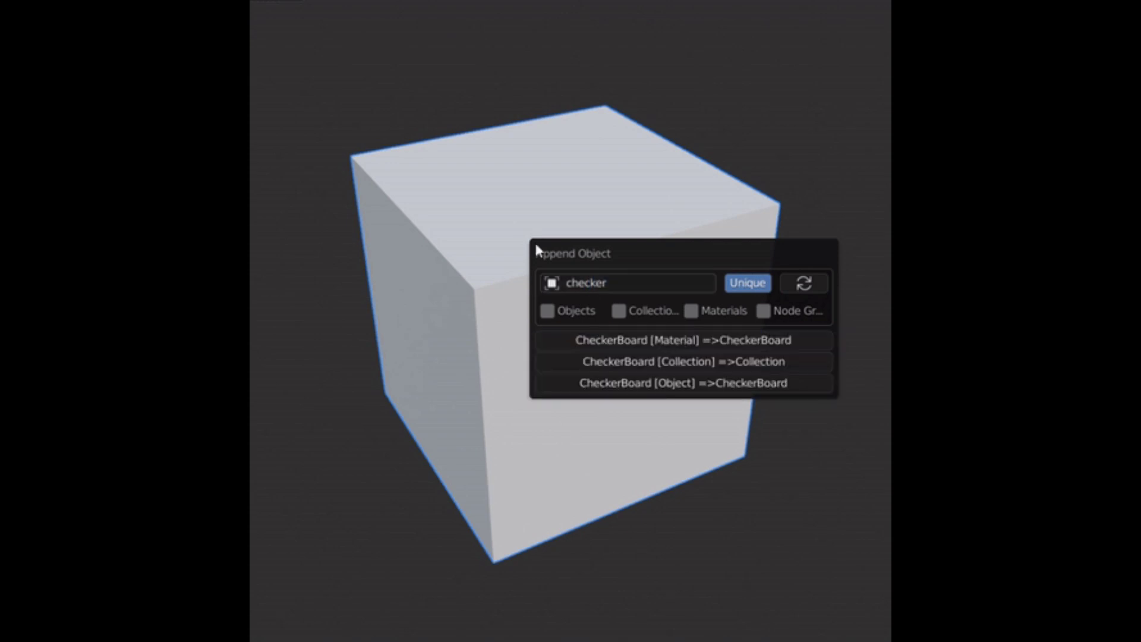
click(691, 311)
click(675, 339)
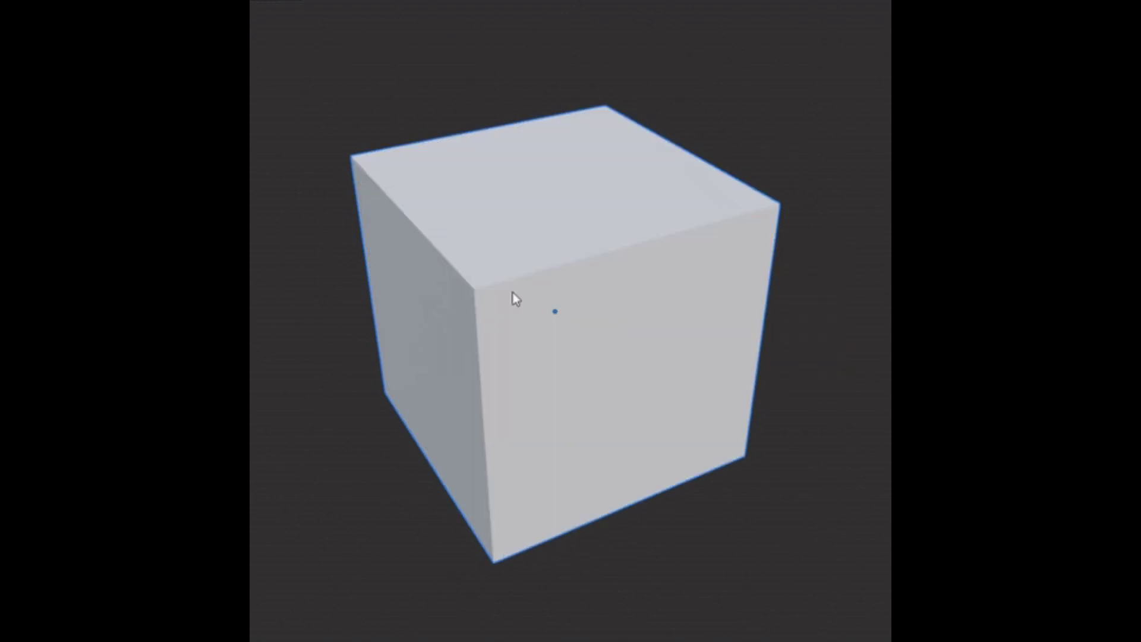
key(ctrl+shift+a)
text(c)
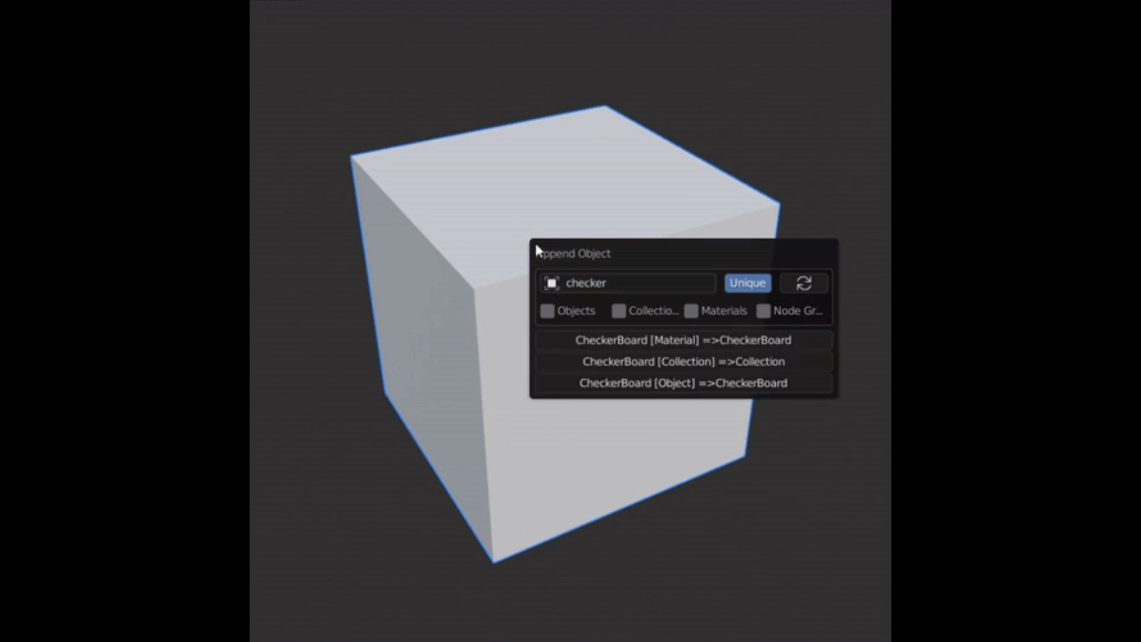
click(691, 310)
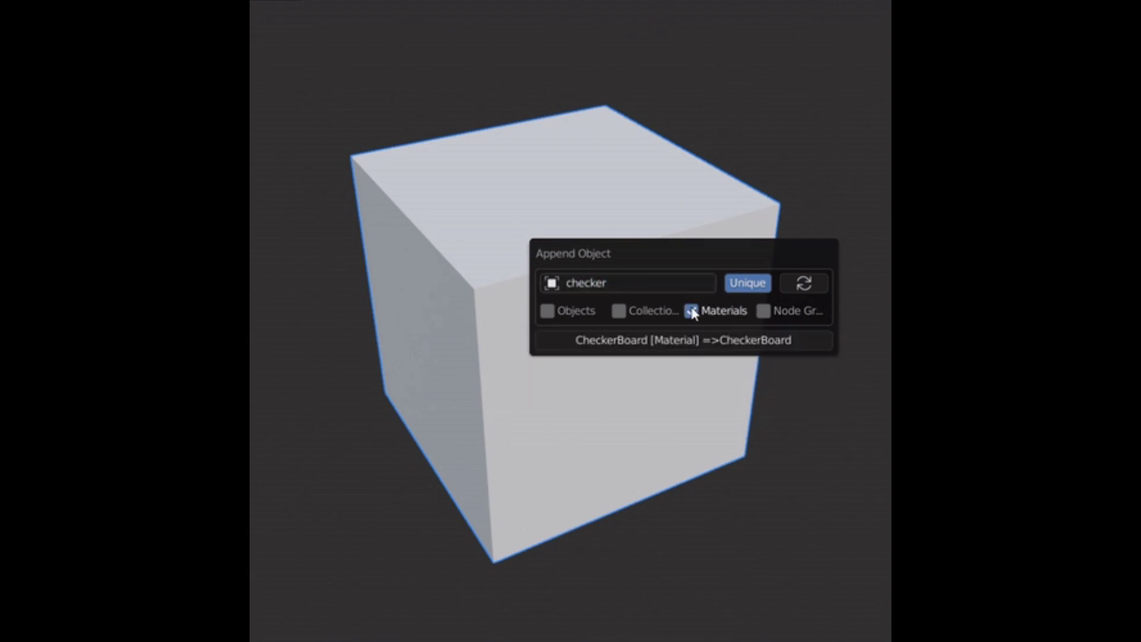
click(675, 339)
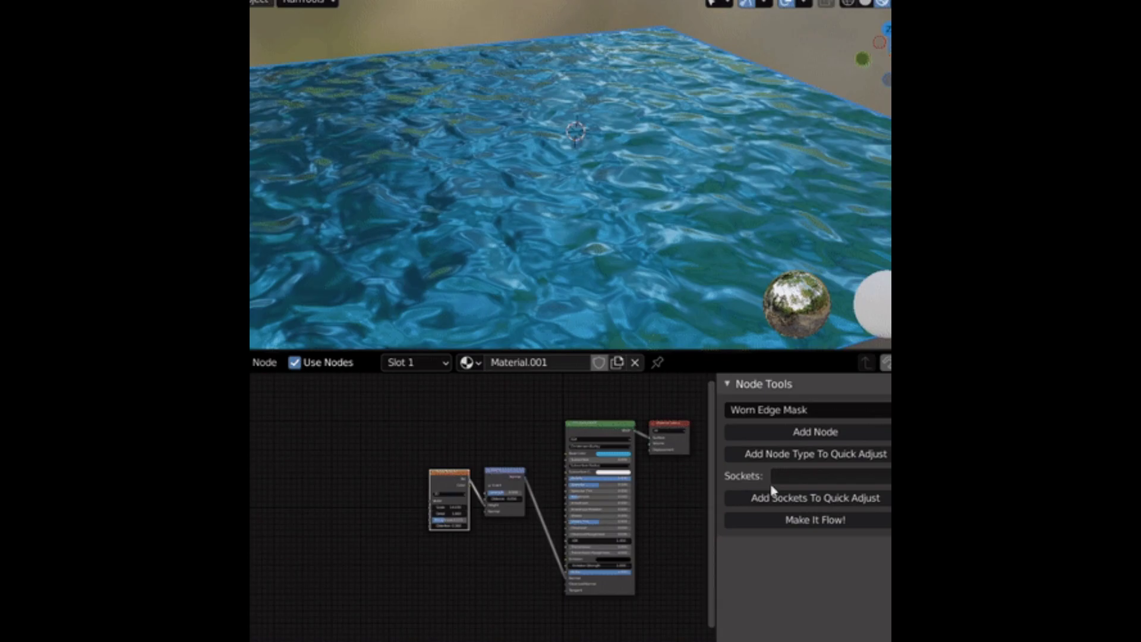
Make the water texture flow by adding mapping and texture nodes with Make It Flow!
click(795, 524)
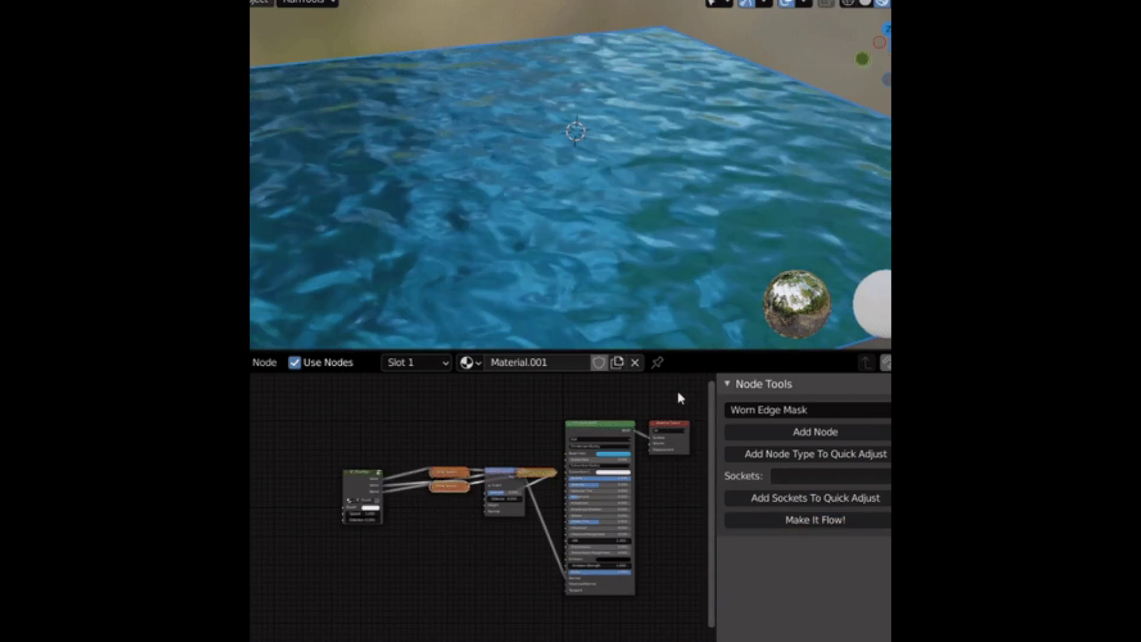
middle_drag(650, 283, 705, 351)
key(ctrl+z)
click(793, 526)
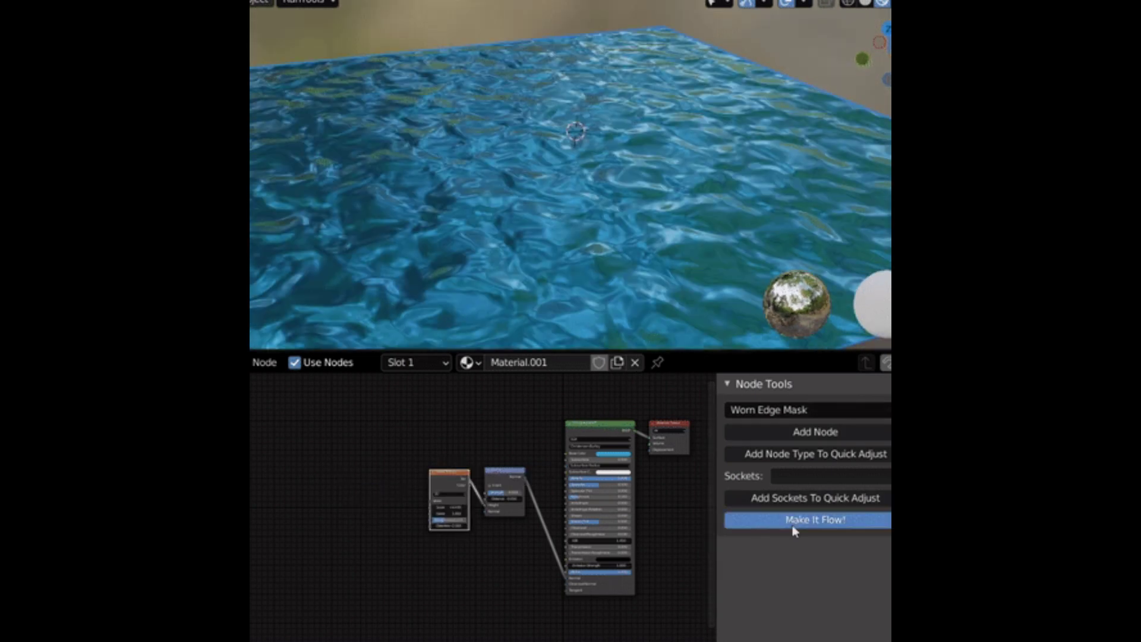
middle_drag(655, 285, 631, 279)
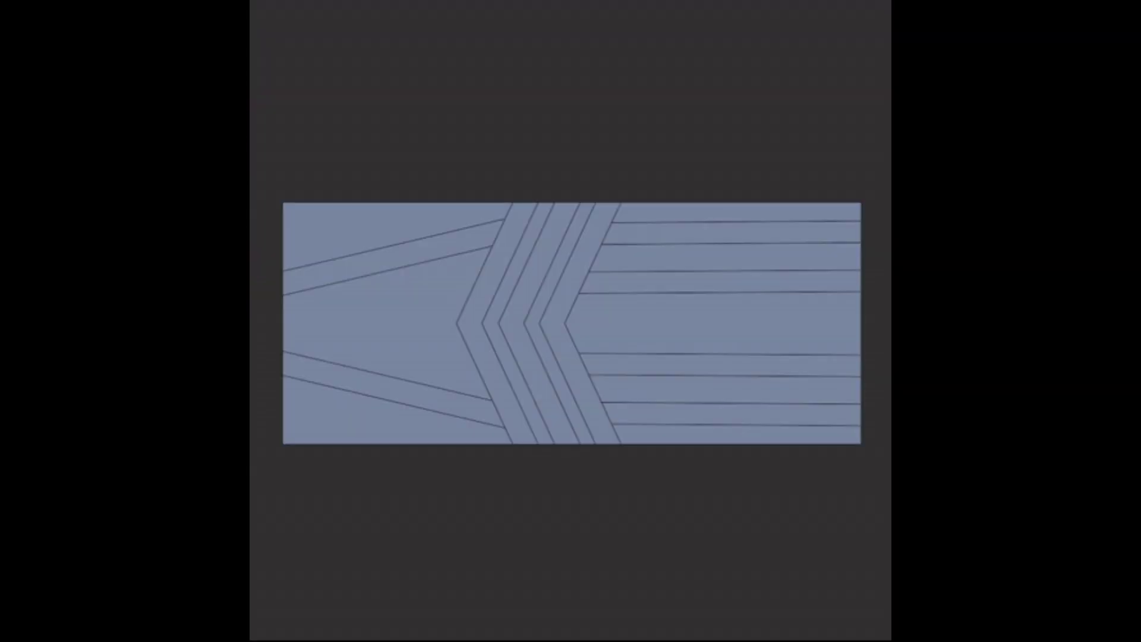
In edit mode, box-cut a hollow triangular notch with a thin rim into the cube's corner
key(Tab)
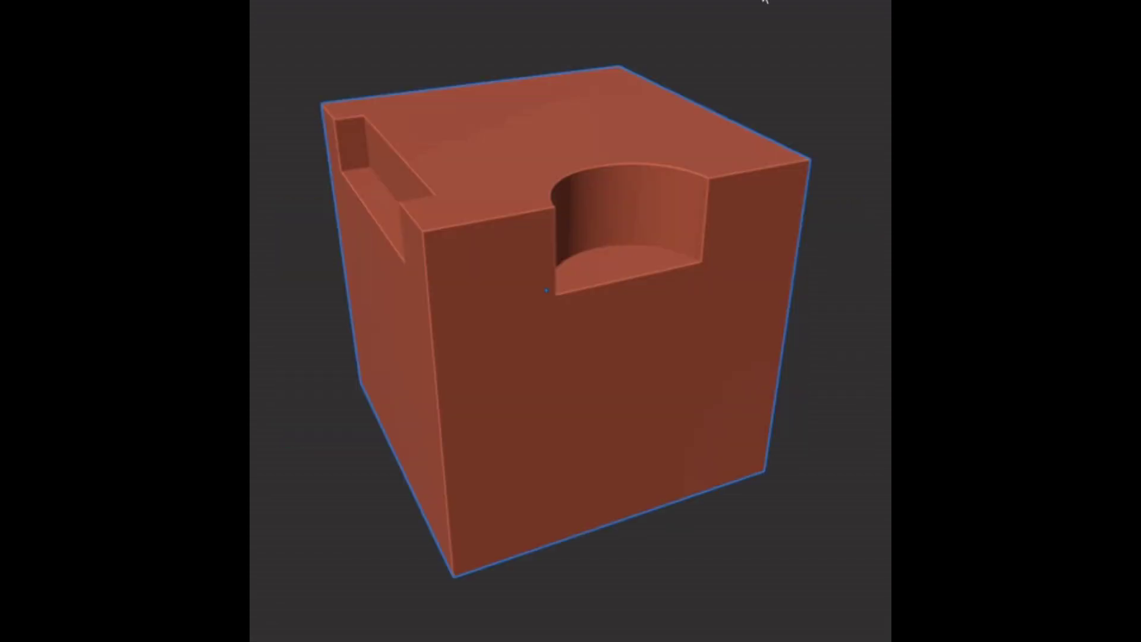
middle_drag(693, 262, 841, 274)
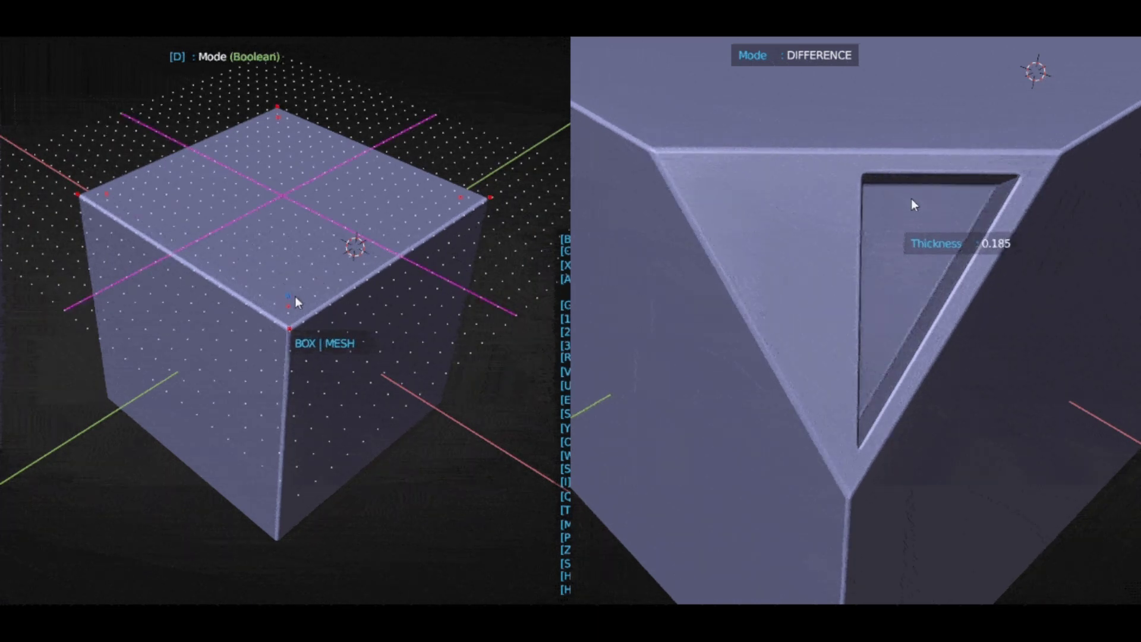
drag(294, 327, 380, 424)
click(415, 443)
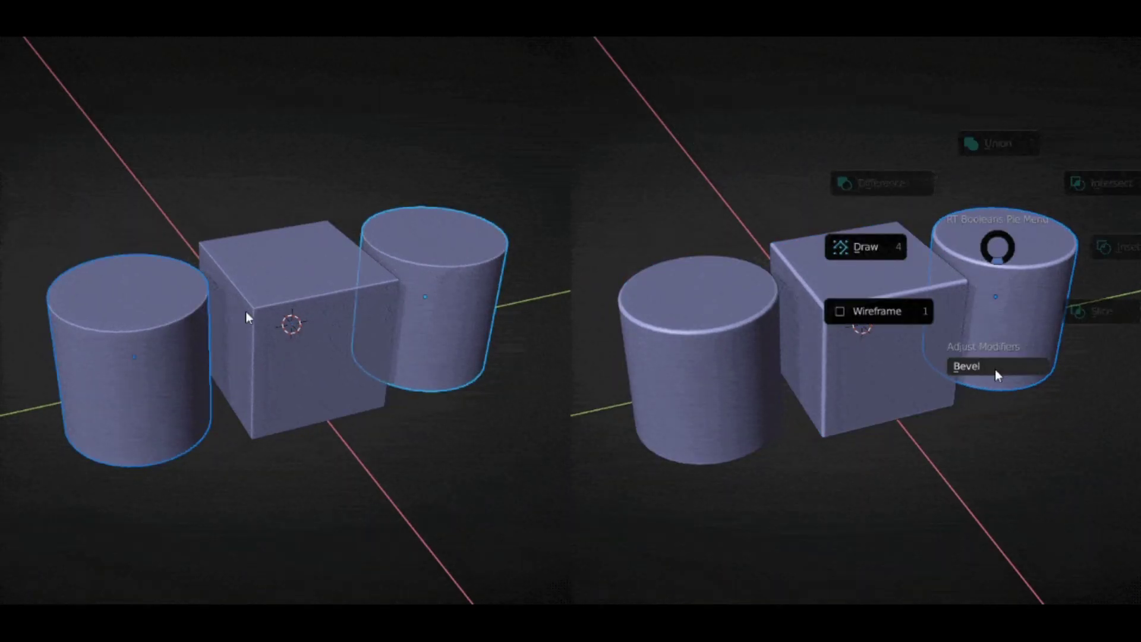
Apply a Bevel modifier preset to the cube, fetch a 2K-JPG material and set ColorRamp position 0.297
key(ctrl+shift+b)
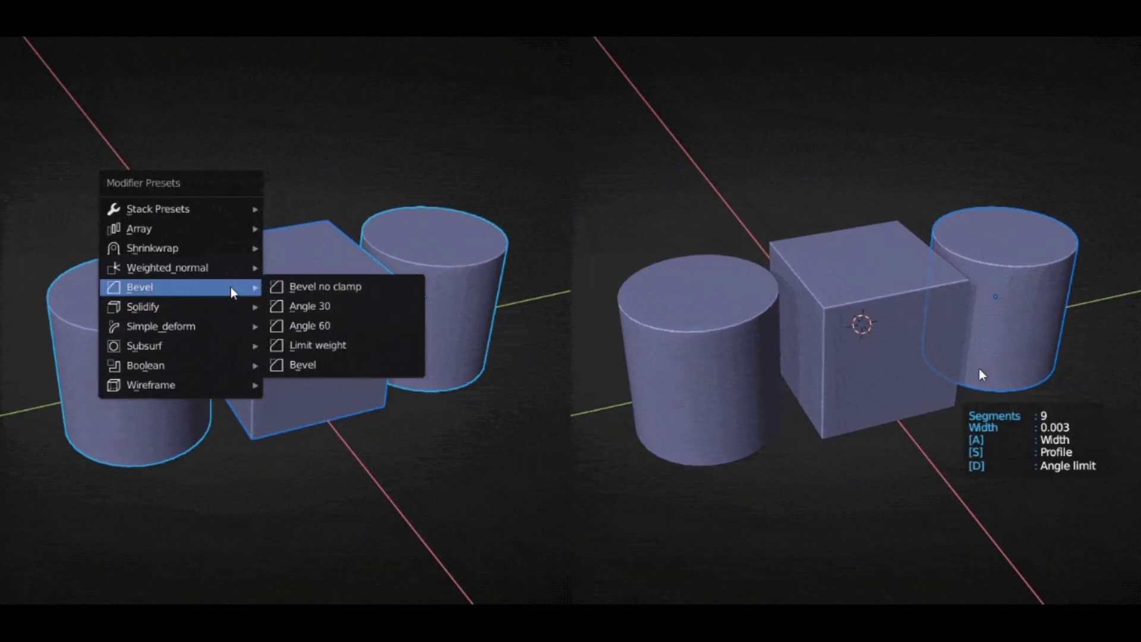
click(321, 321)
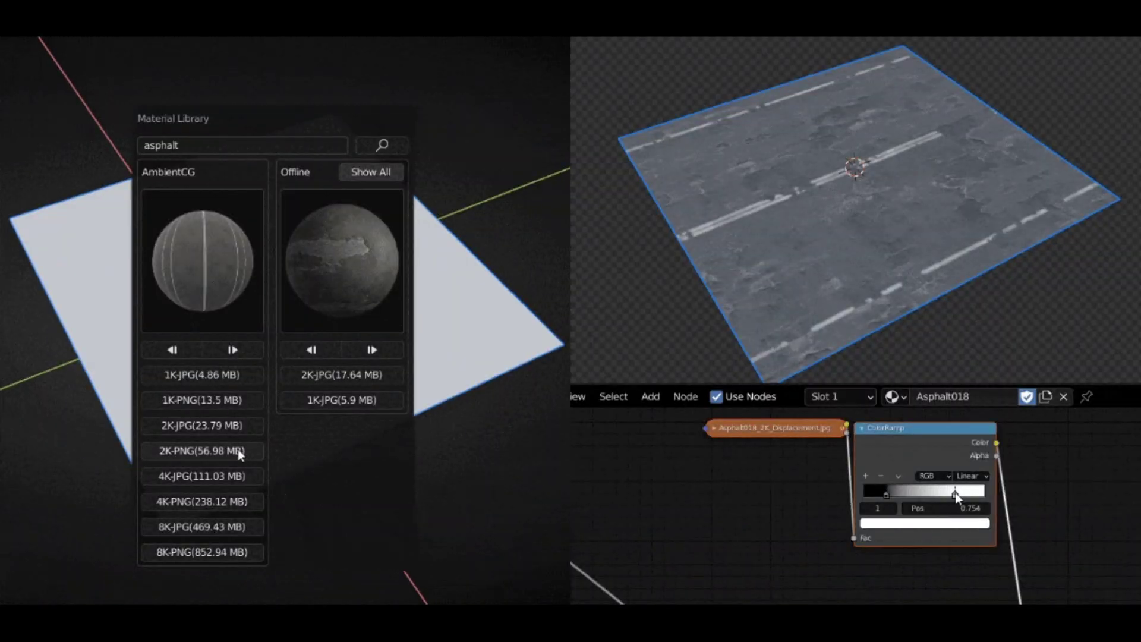
click(214, 426)
drag(930, 510, 902, 510)
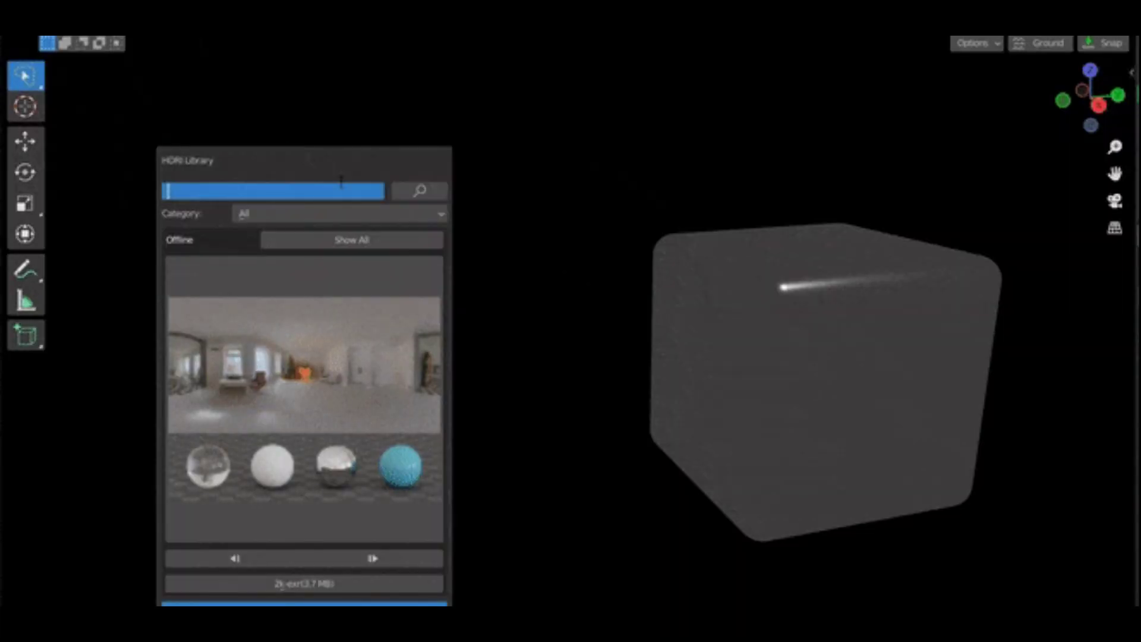
Search the HDRI Library for 'overcast' and give the background a solid colour with adjusted brightness and hue
key(Return)
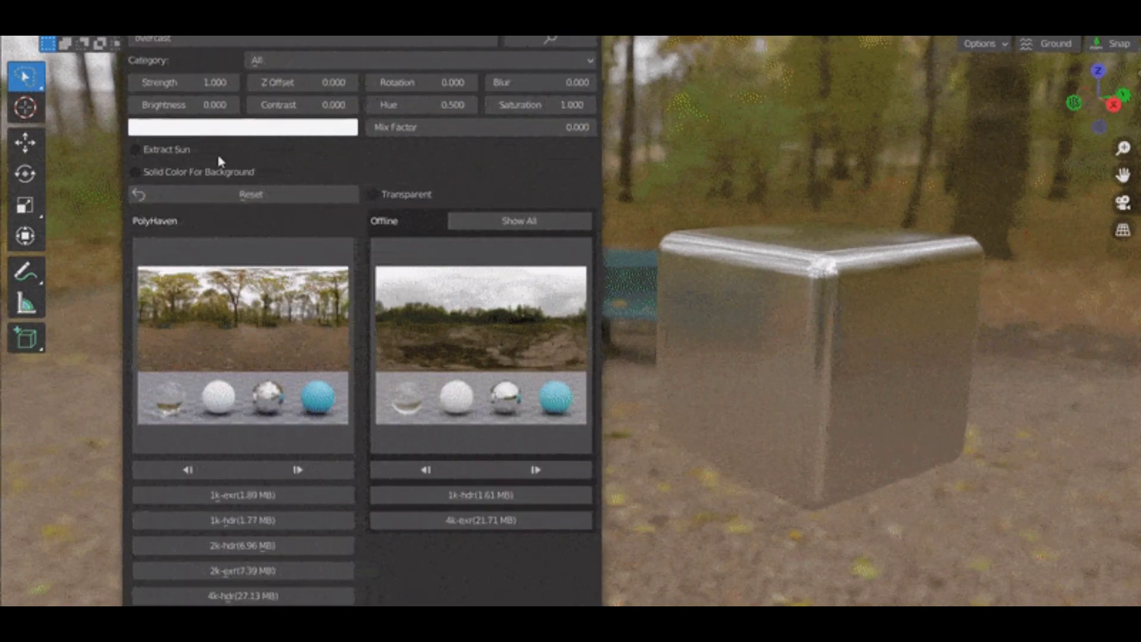
click(178, 171)
click(540, 172)
click(589, 227)
click(490, 262)
Turn off the solid colour, toggle background transparency on and off, and blur the HDRI background
click(134, 172)
click(387, 194)
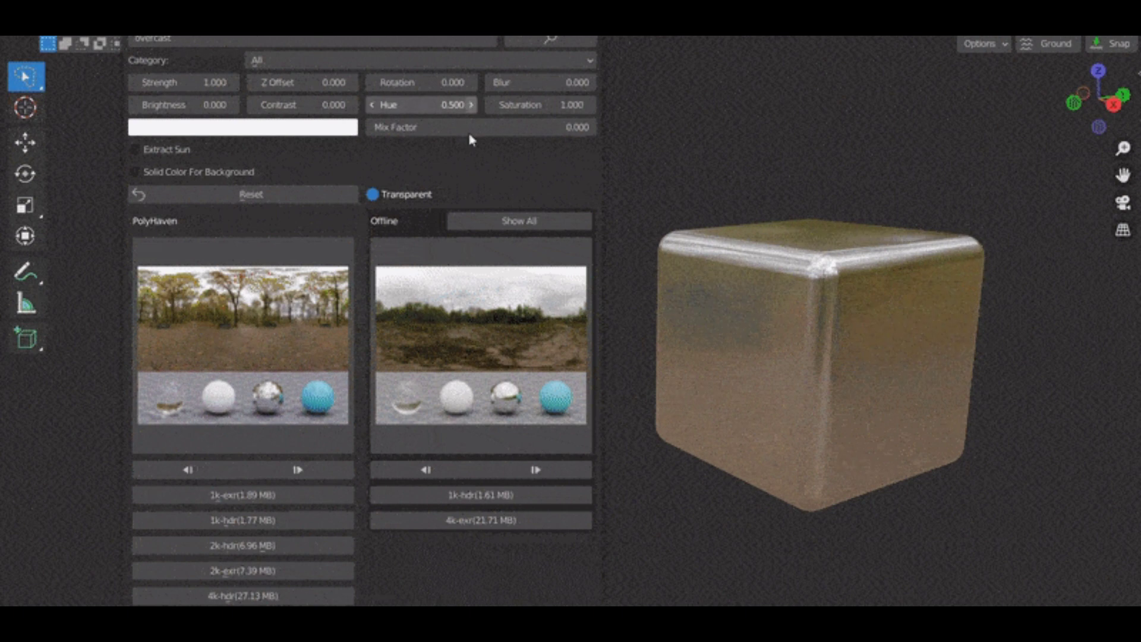
click(409, 199)
drag(511, 82, 547, 82)
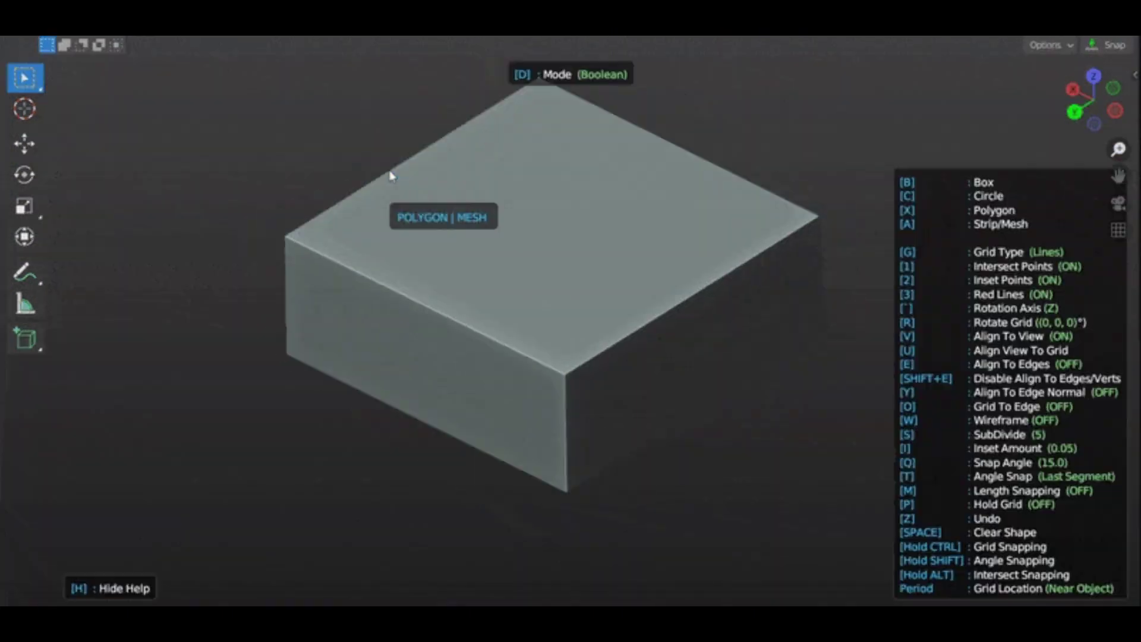
Slice off the box's left, right and lower-right corners with polygon line and triangle boolean cuts
click(282, 299)
scroll(758, 144, up, 2)
click(789, 71)
click(908, 237)
mouse_move(908, 237)
middle_down()
mouse_move(797, 311)
mouse_move(754, 253)
middle_up()
click(841, 293)
click(737, 363)
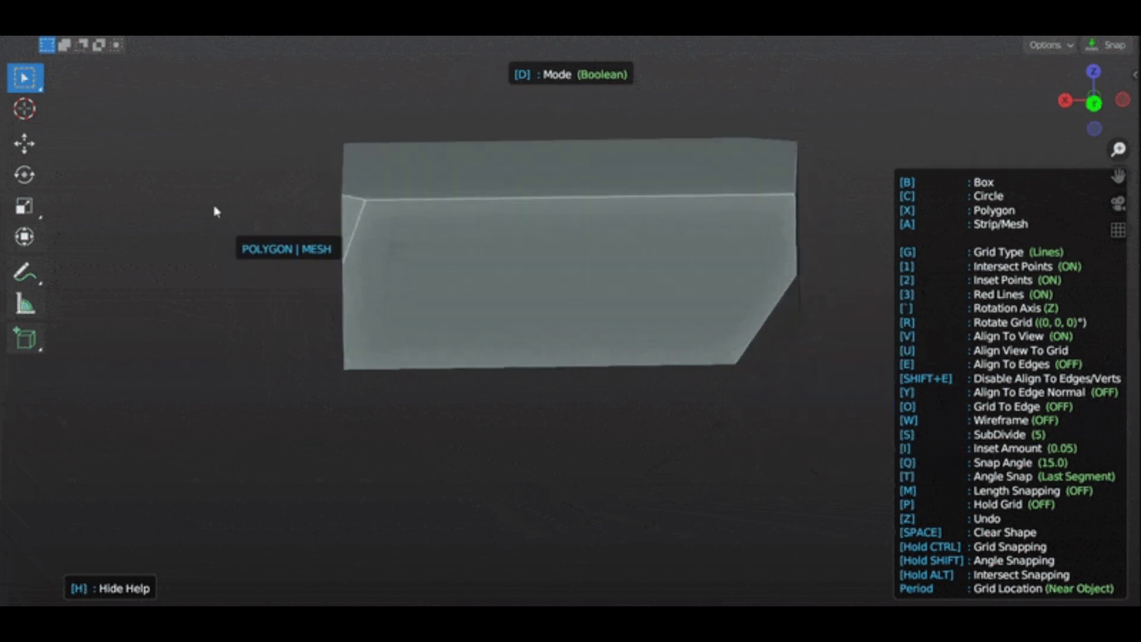
middle_drag(216, 211, 379, 136)
click(281, 224)
middle_drag(281, 224, 319, 267)
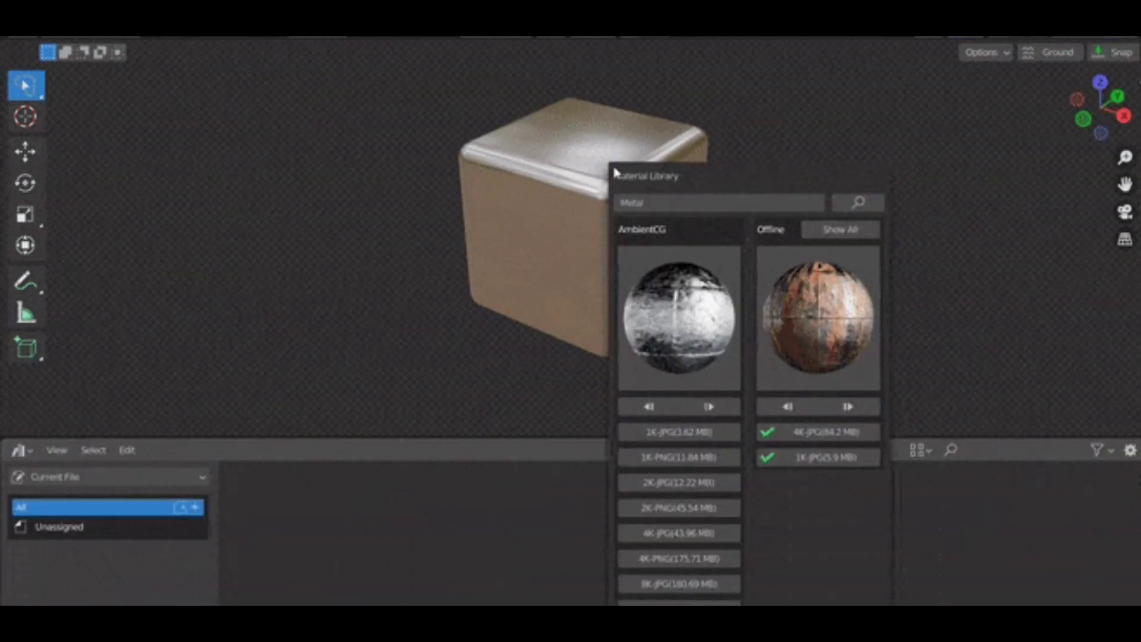